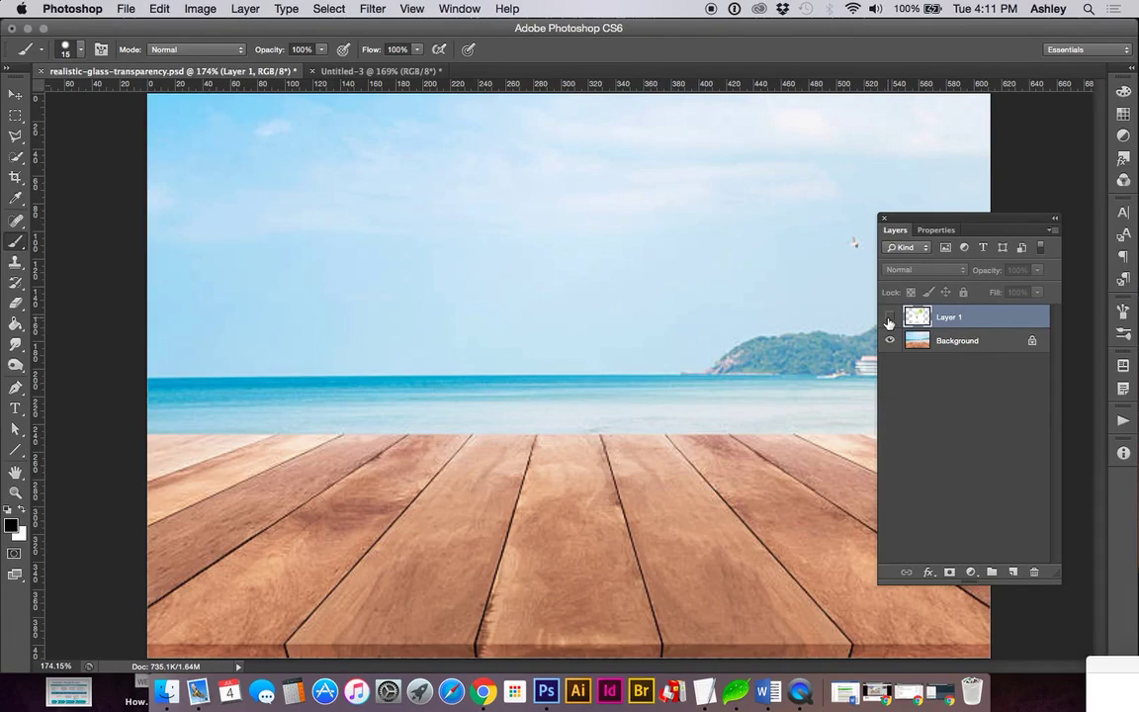
Step: Make Layer 1 visible so the margarita glass appears over the beach tabletop
click(888, 317)
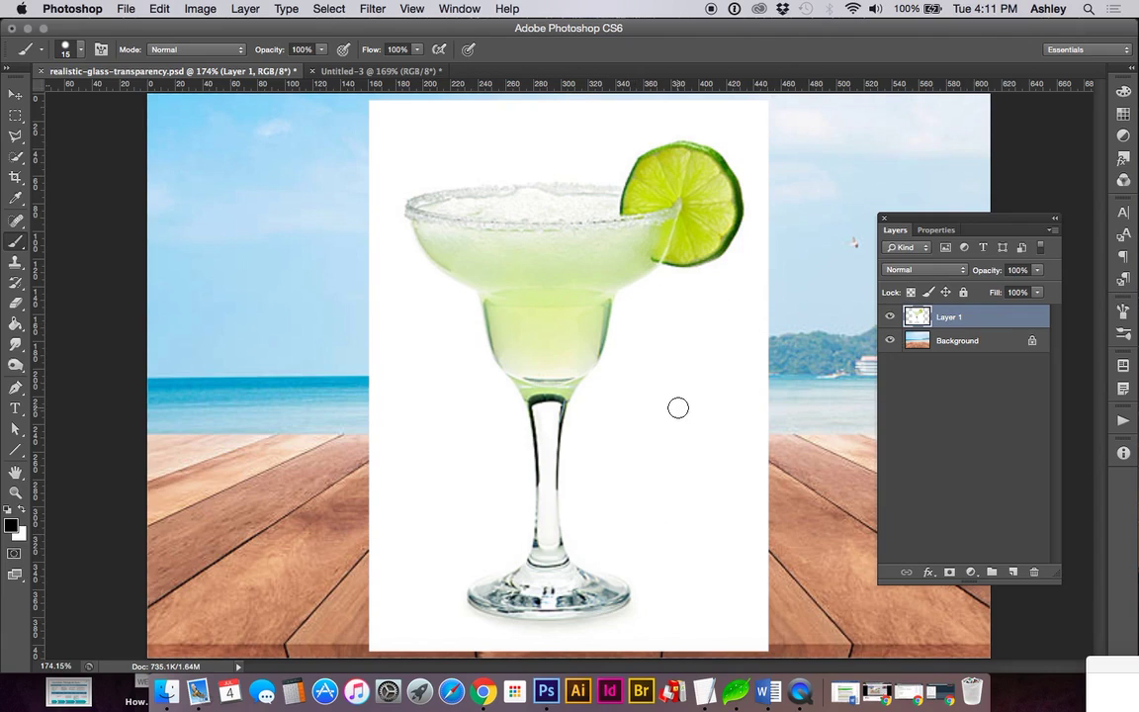
Step: Quick-select the white backdrop with an enlarged brush, then subtract the glass stem and base
click(19, 158)
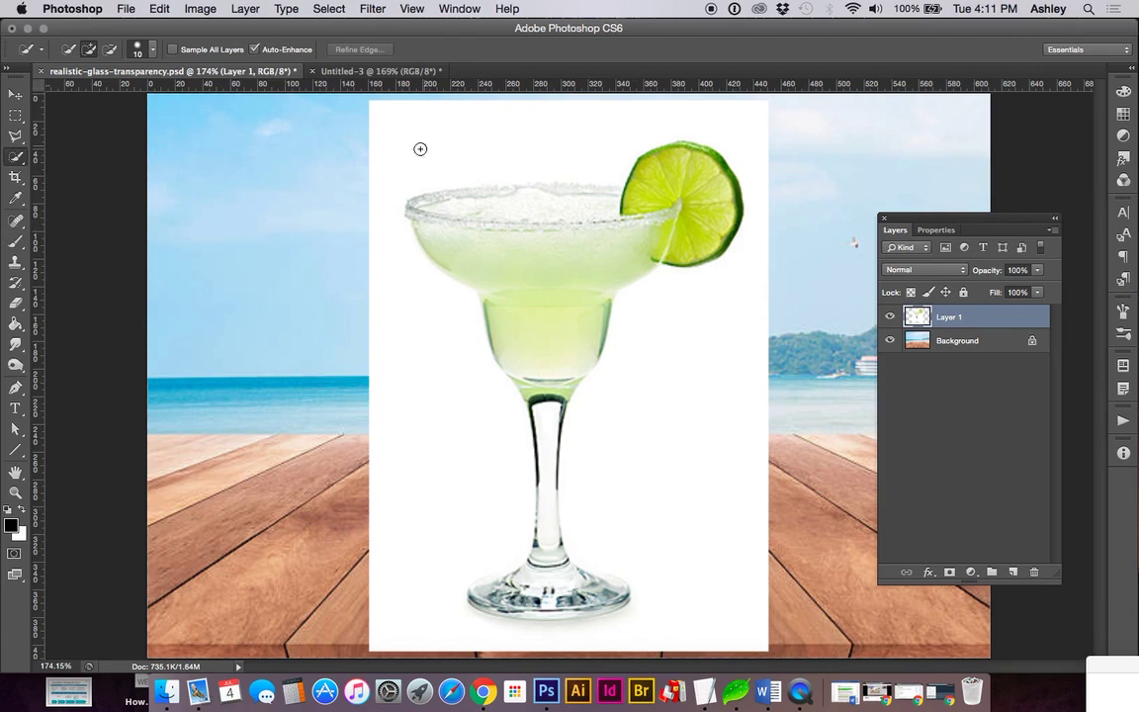
key(bracketright)
key(bracketright)
key(bracketright)
mouse_move(392, 130)
mouse_down()
mouse_move(427, 119)
mouse_move(728, 106)
mouse_move(763, 133)
mouse_move(771, 176)
mouse_move(760, 323)
mouse_move(708, 361)
mouse_move(440, 357)
mouse_move(413, 344)
mouse_move(414, 427)
mouse_up()
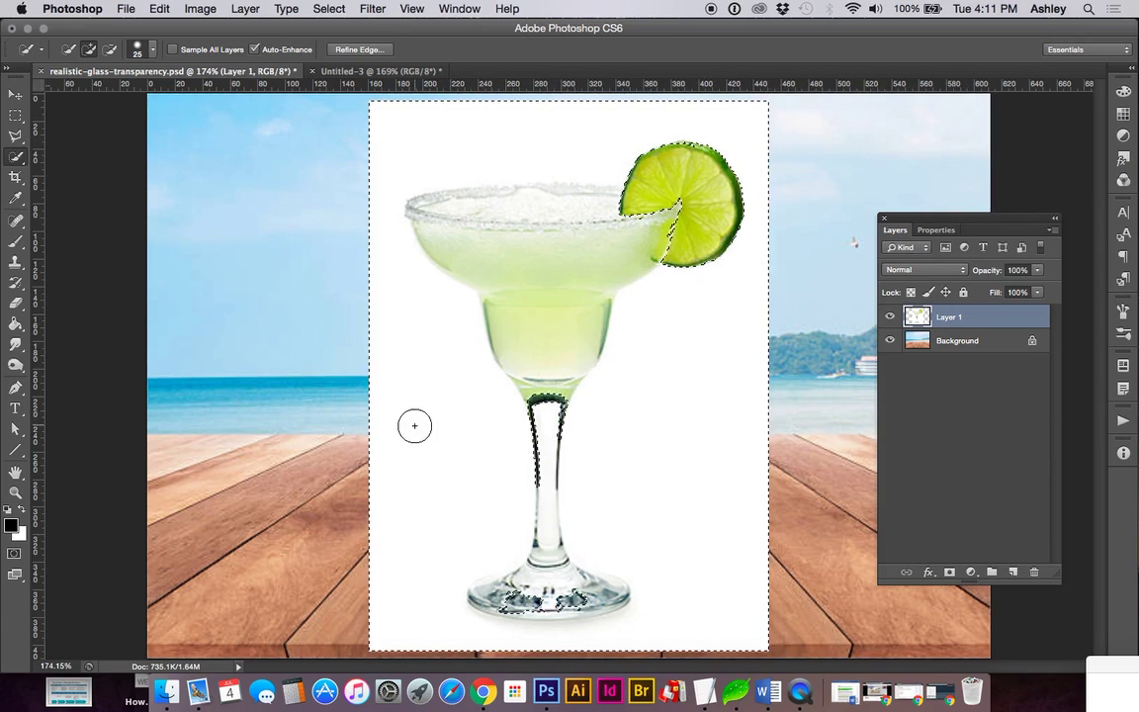
key(alt)
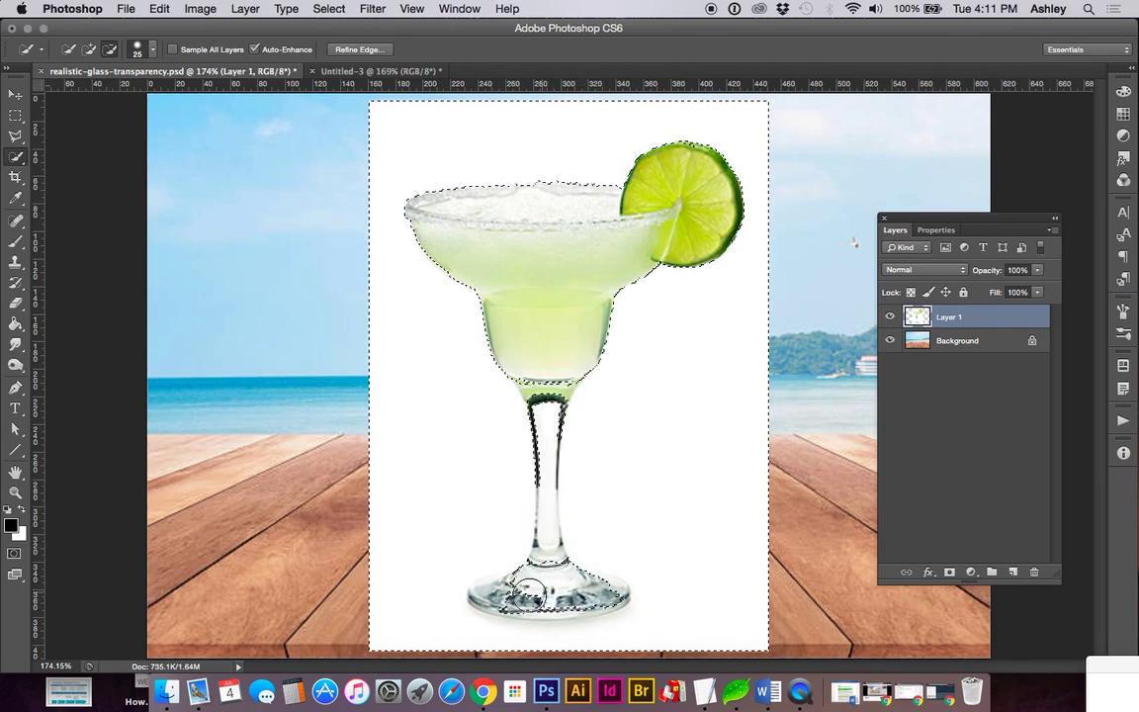
alt+click(515, 593)
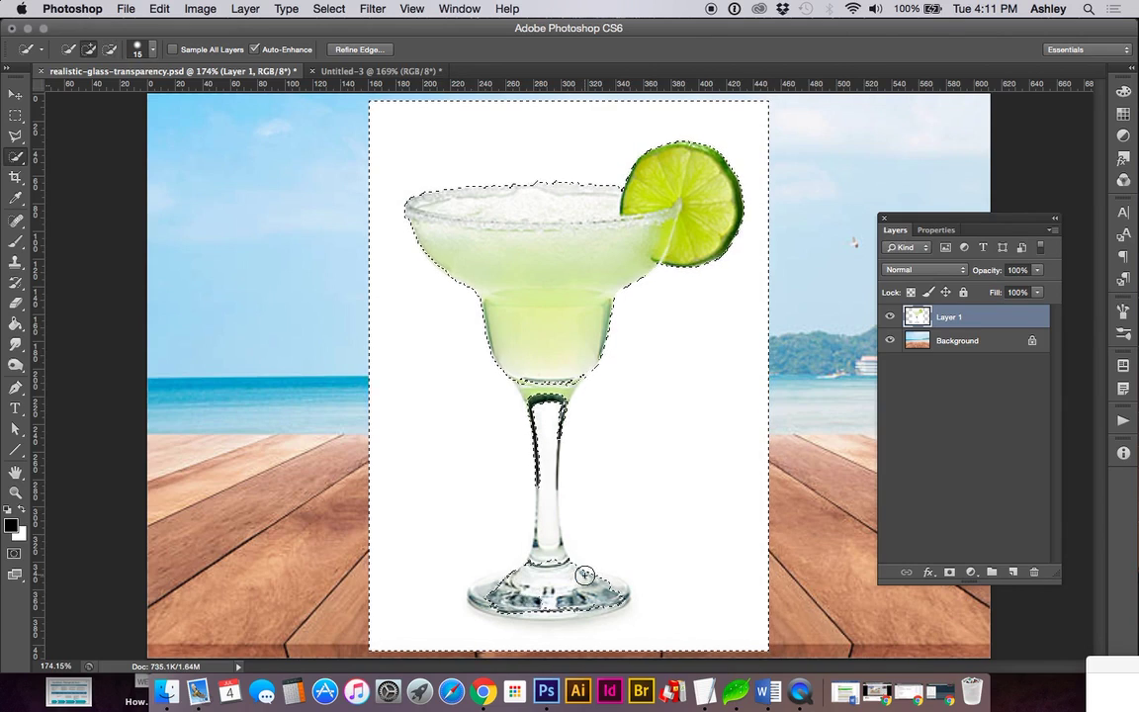
alt+click(491, 595)
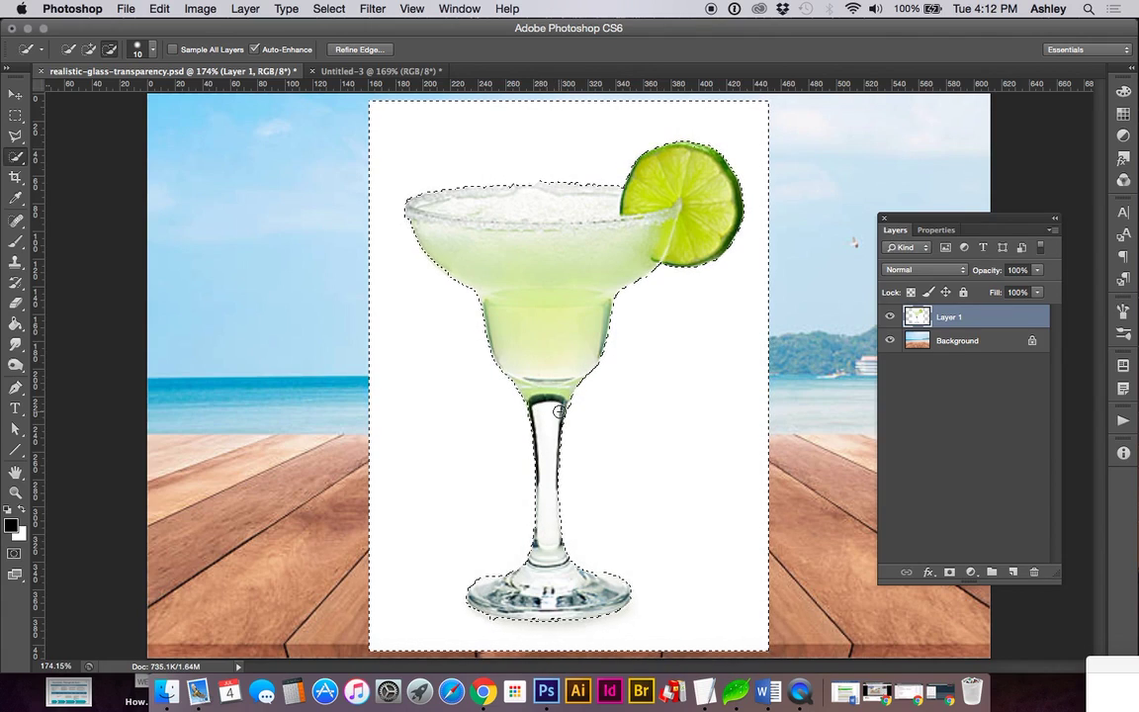
Step: Invert the selection so it covers the glass and lime slice
key(alt)
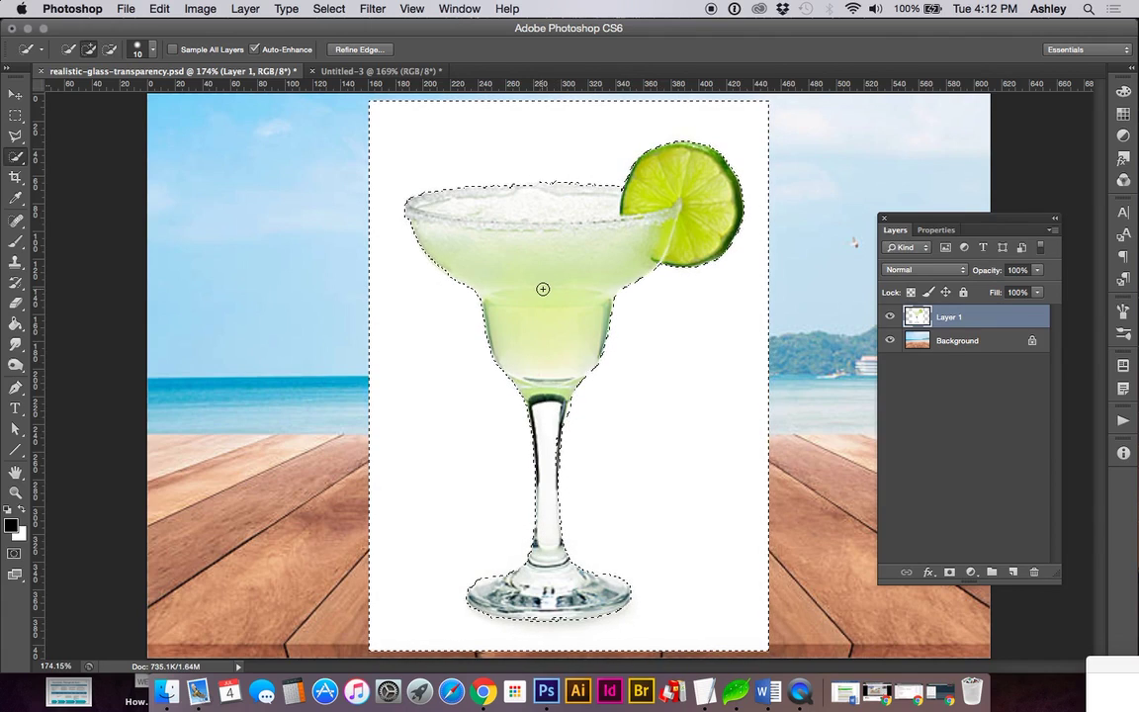
key(super+alt+i)
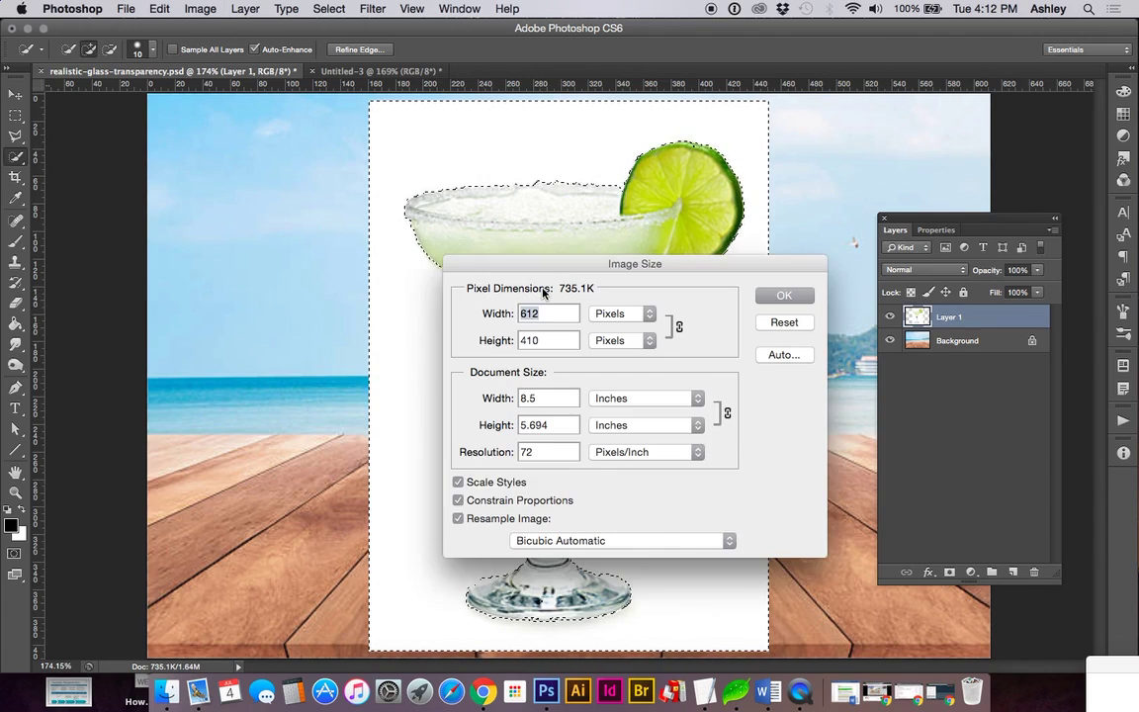
key(Escape)
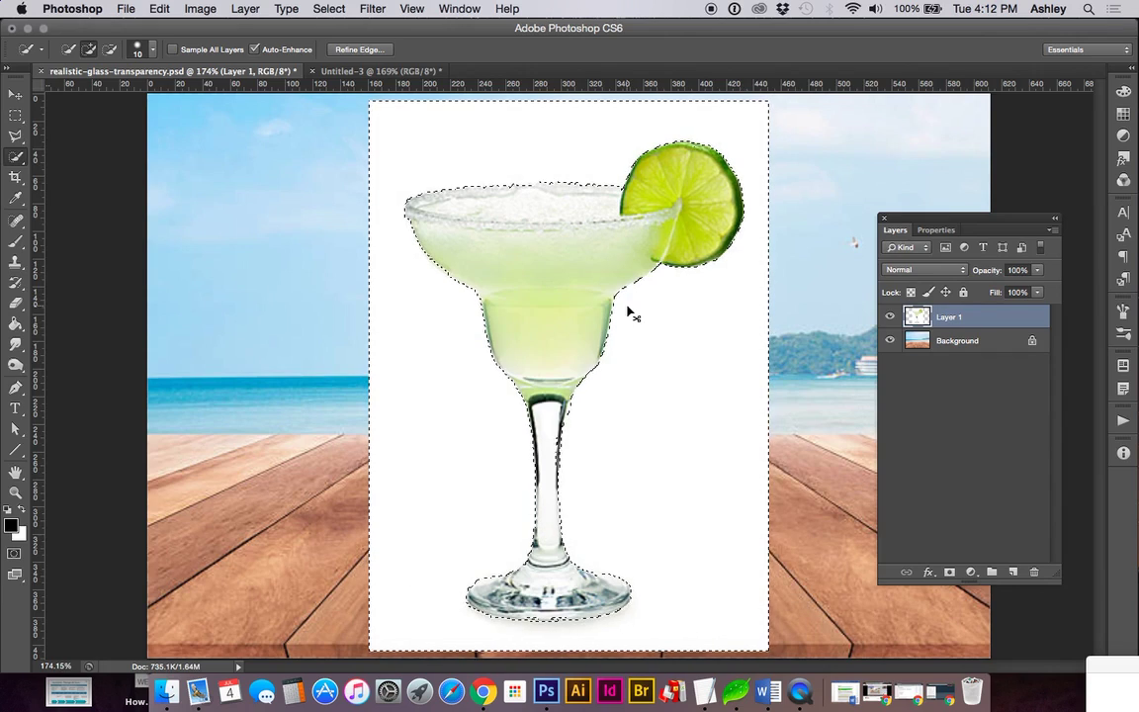
key(super+shift+i)
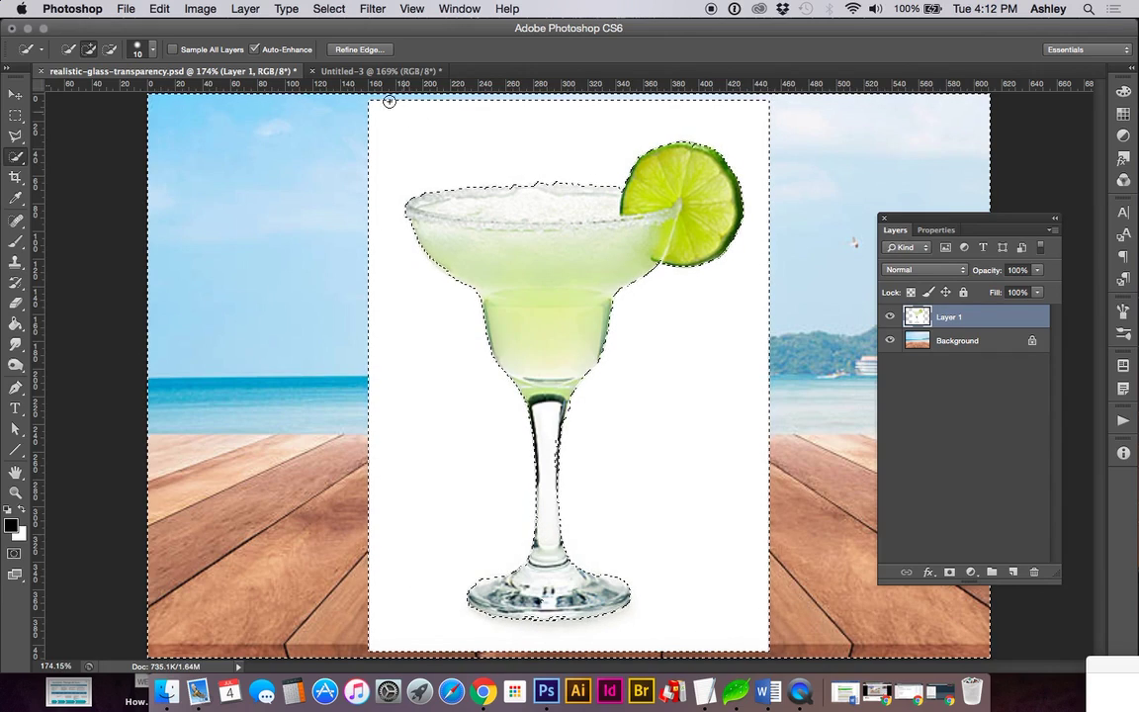
click(329, 9)
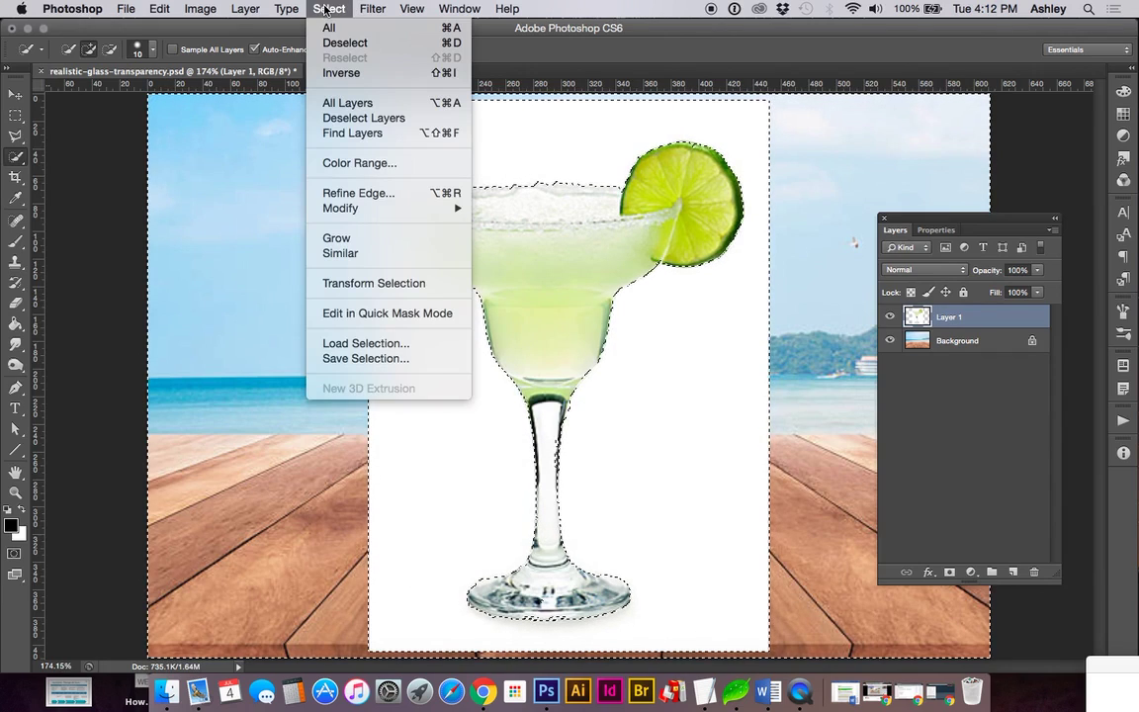
click(336, 73)
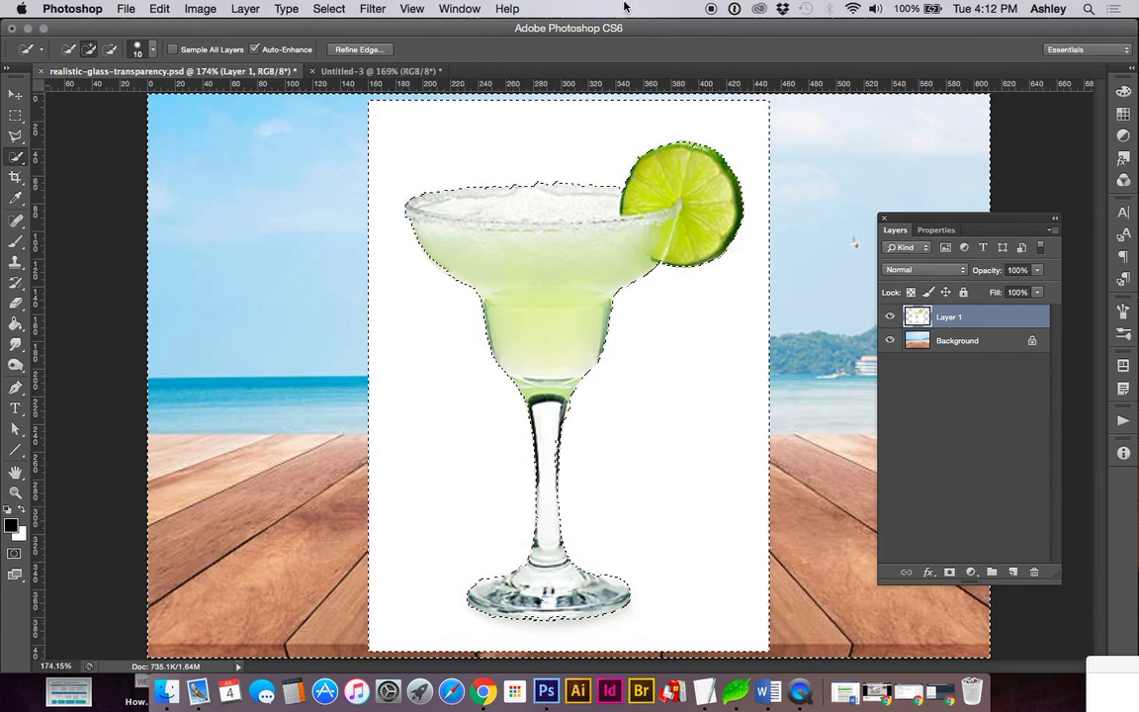
Step: Refine the edge to 5.8 px radius, 48% contrast, -4% shift, brushing the base, stem and bowl
click(357, 50)
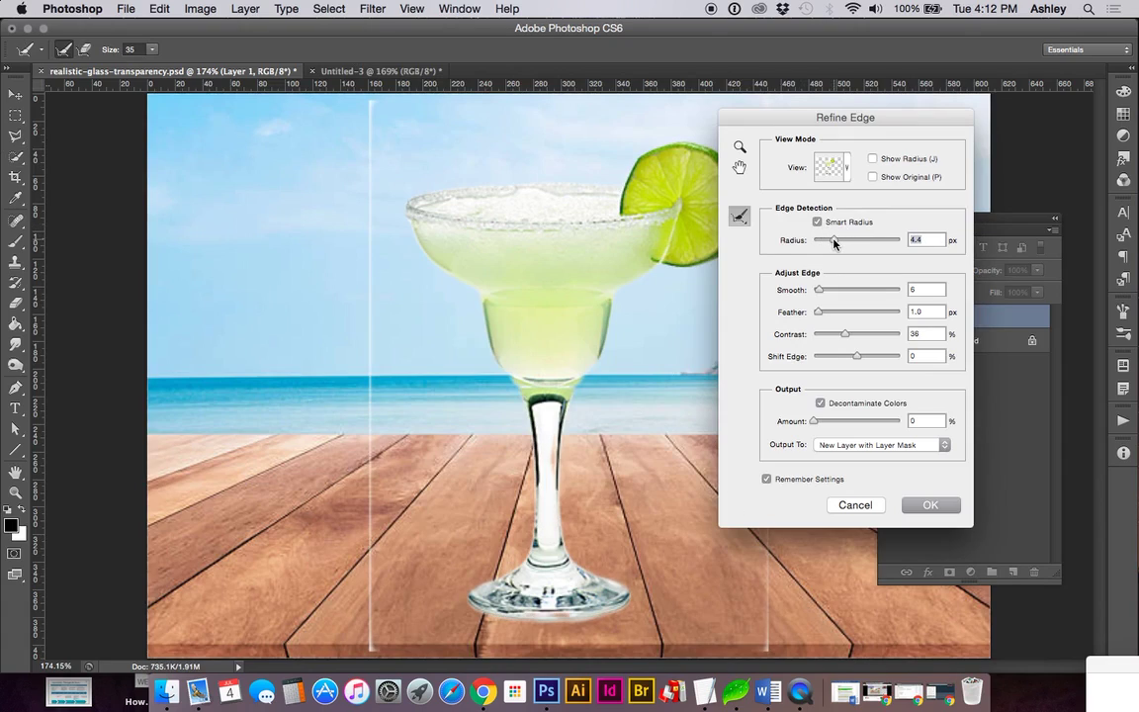
drag(835, 243, 837, 243)
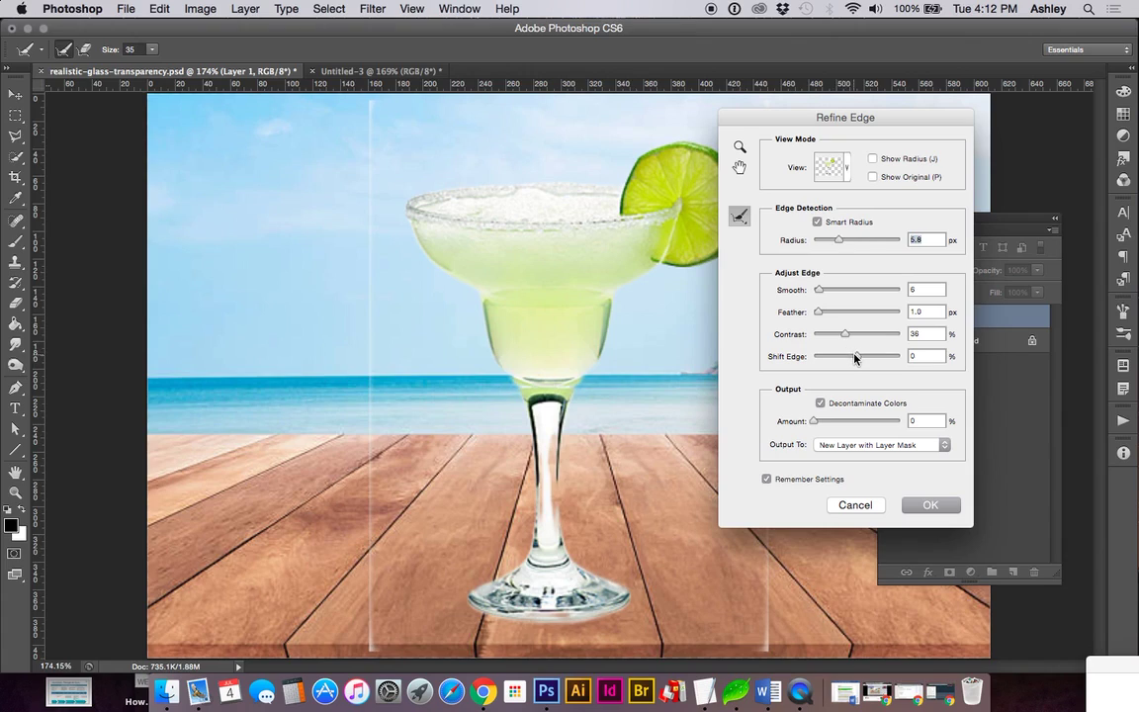
drag(855, 358, 854, 357)
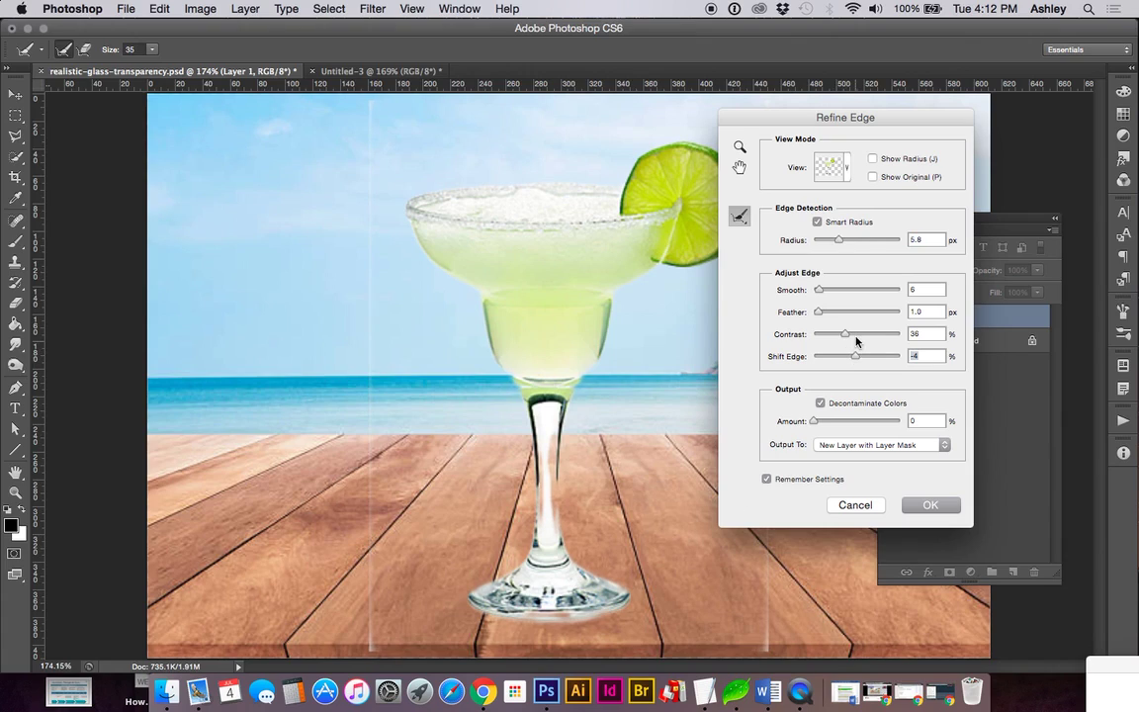
click(856, 337)
mouse_move(462, 539)
mouse_down()
mouse_move(448, 544)
mouse_move(603, 574)
mouse_up()
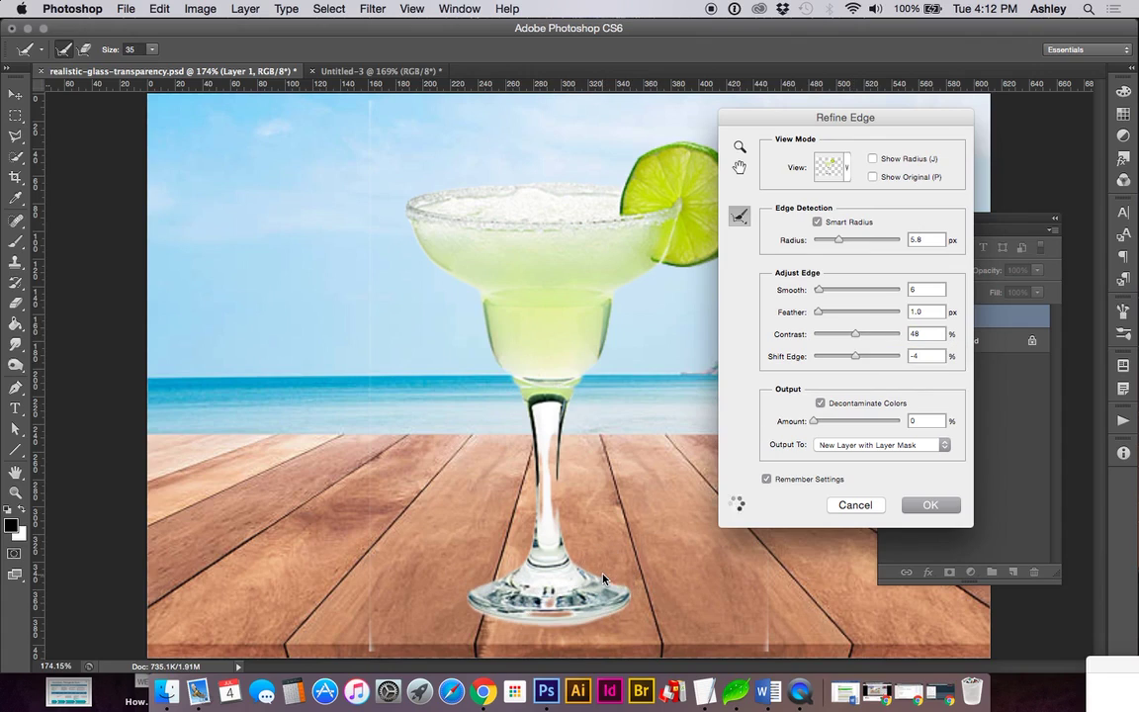
key(bracketleft)
key(bracketleft)
key(bracketleft)
key(bracketleft)
key(bracketleft)
mouse_move(551, 519)
mouse_down()
mouse_move(549, 420)
mouse_move(546, 532)
mouse_up()
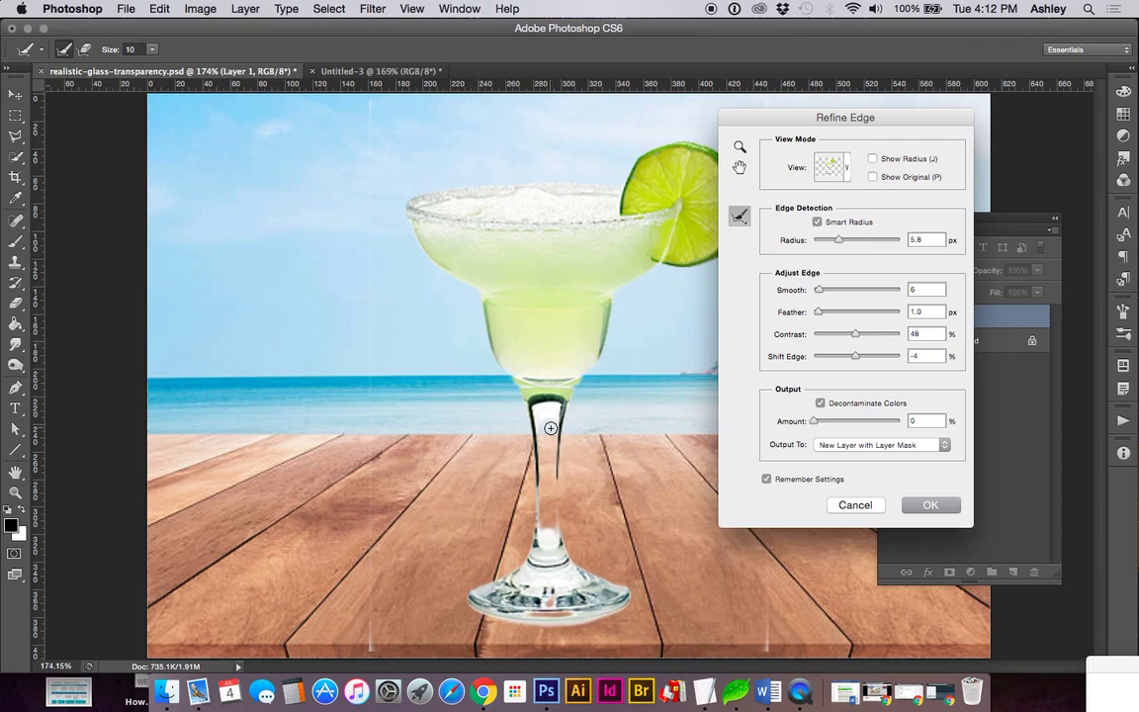
mouse_move(488, 294)
mouse_down()
mouse_move(374, 193)
mouse_move(640, 274)
mouse_up()
click(528, 197)
Step: Output the refined glass as a masked Layer 1 copy, then test marquee strips beside it and deselect
click(929, 505)
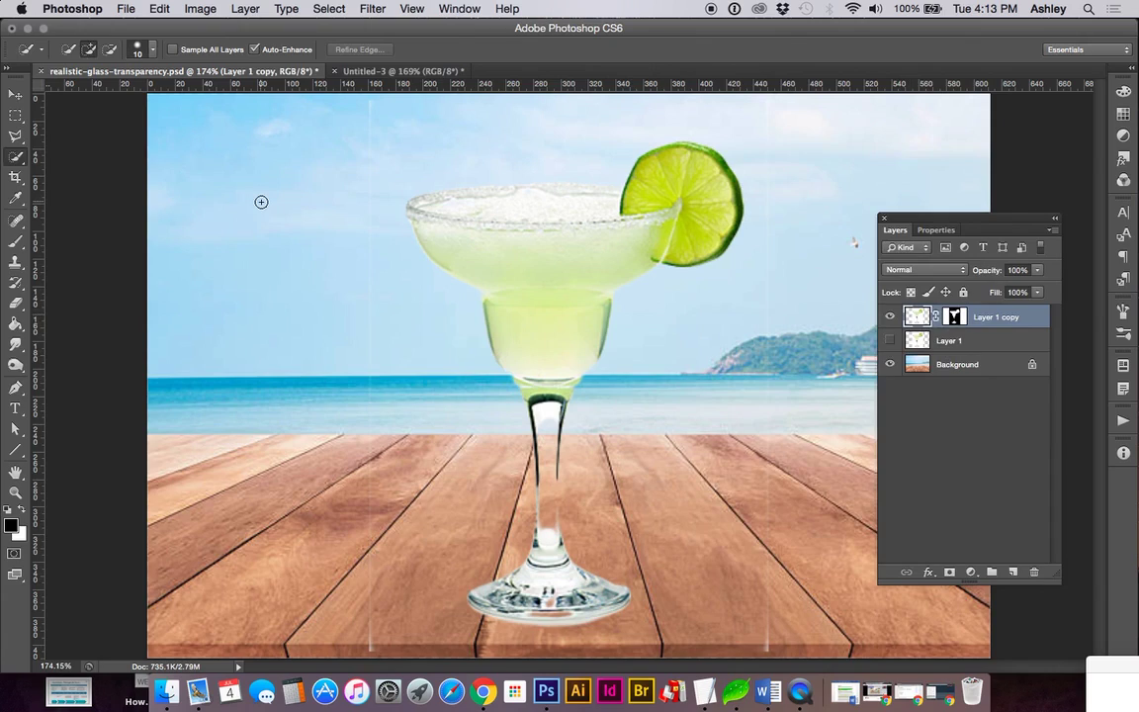
key(m)
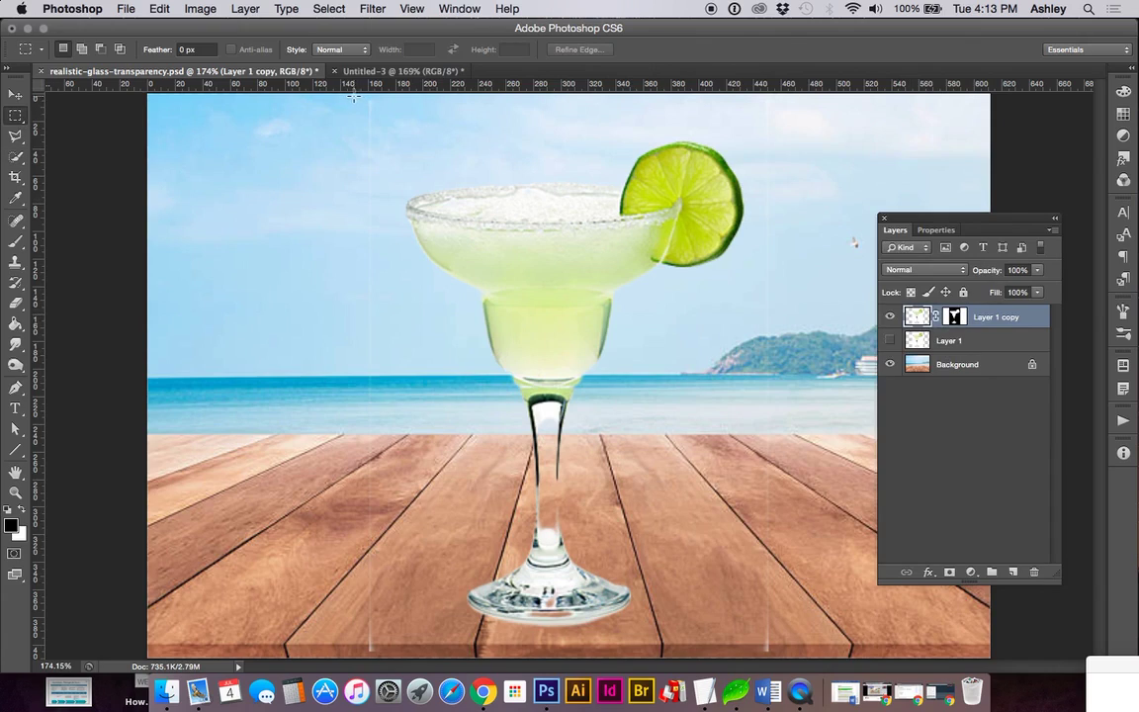
drag(353, 108, 390, 661)
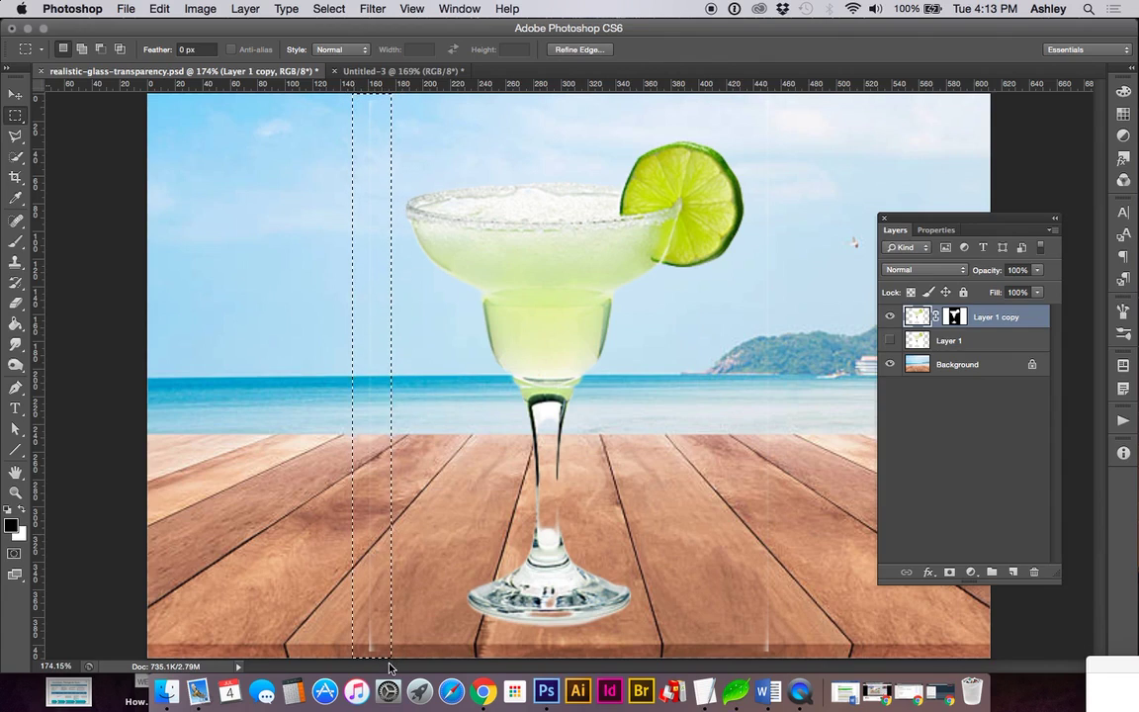
key(super+d)
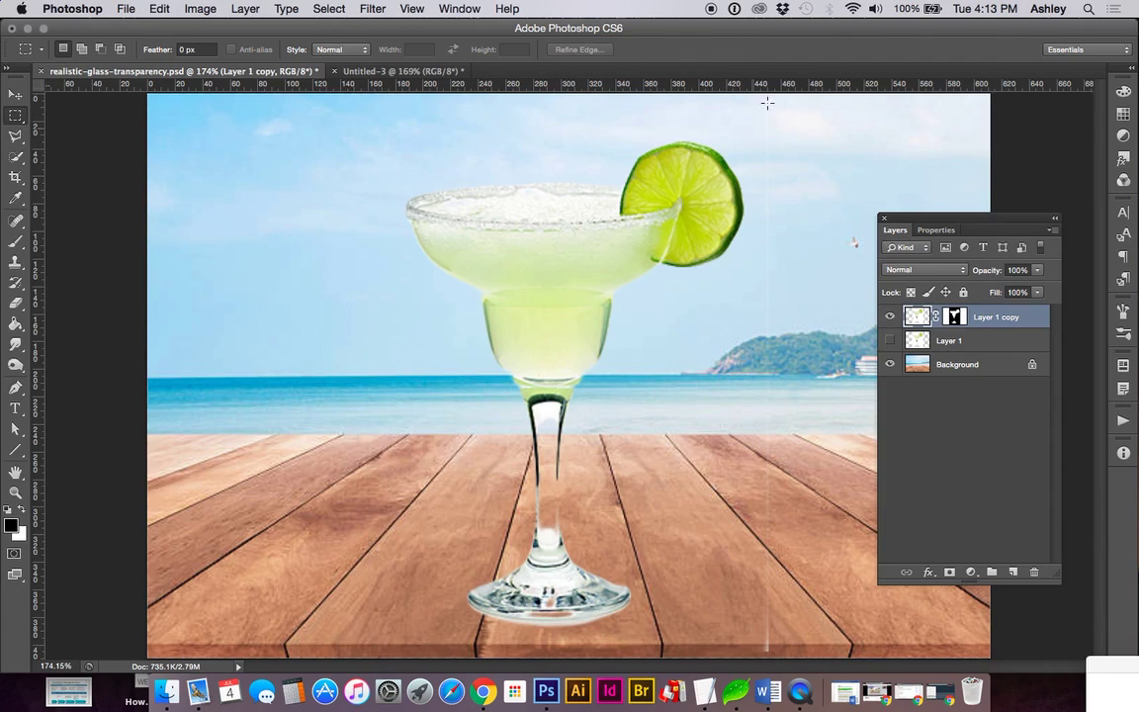
drag(760, 94, 807, 664)
key(super+d)
Step: Zoom in on the stem and base and paint the copy's mask black, then white, around the base
key(z)
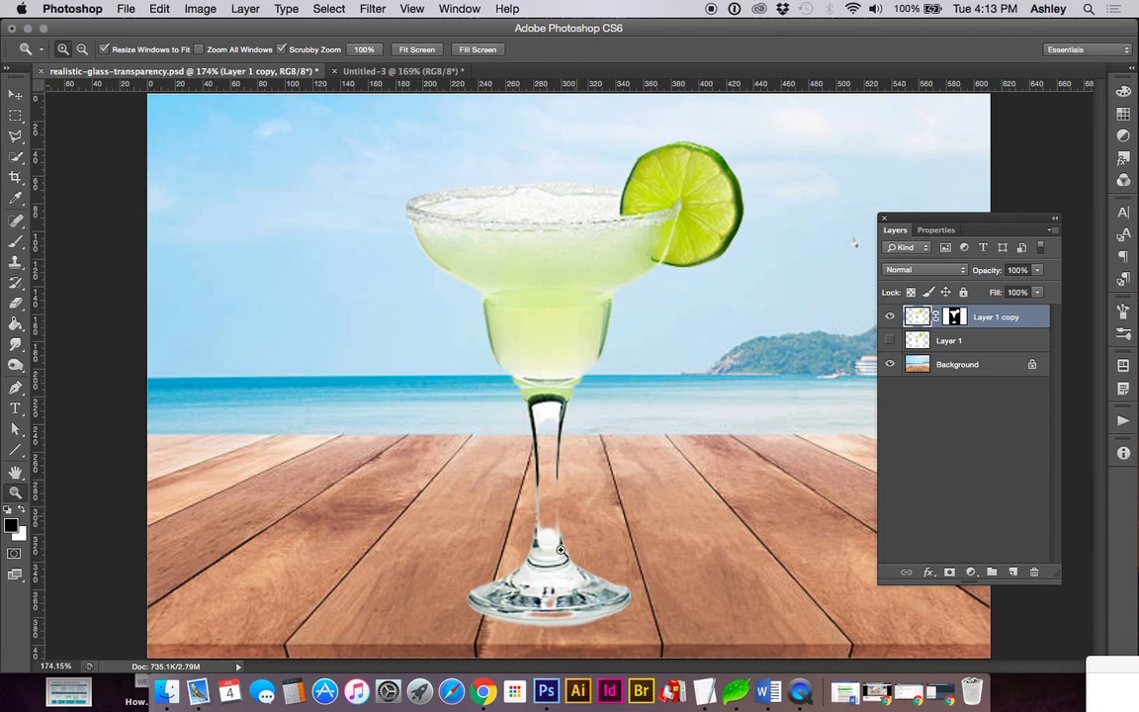
drag(555, 552, 643, 581)
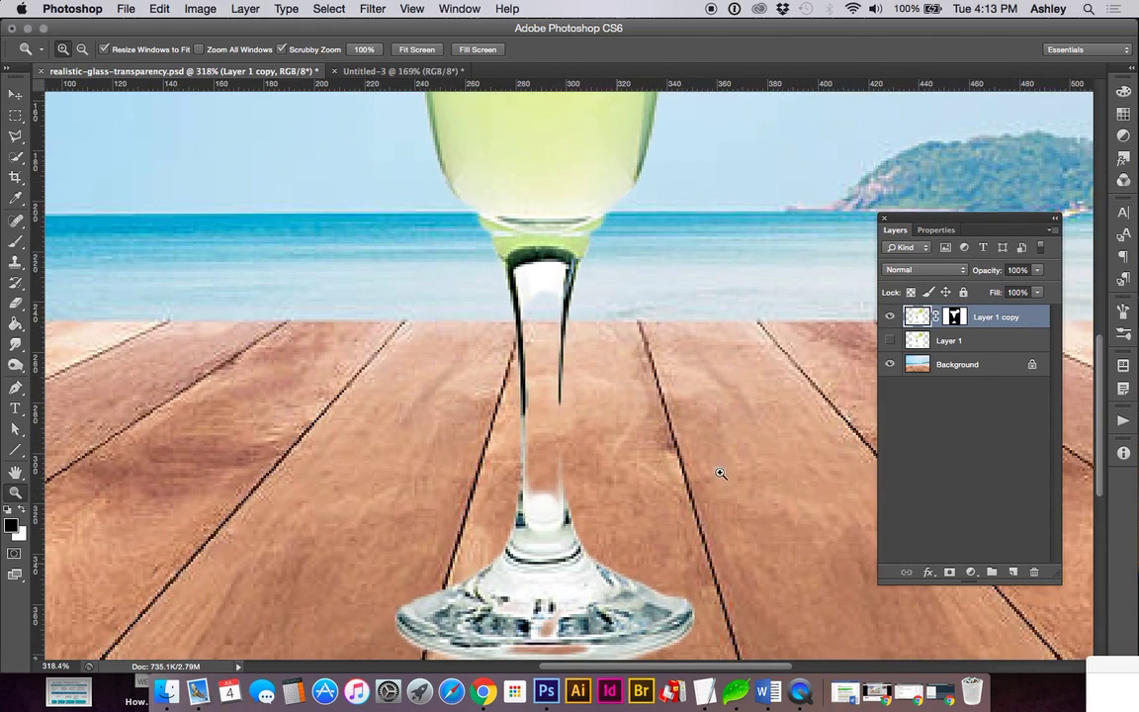
scroll(741, 454, down, 3)
click(954, 316)
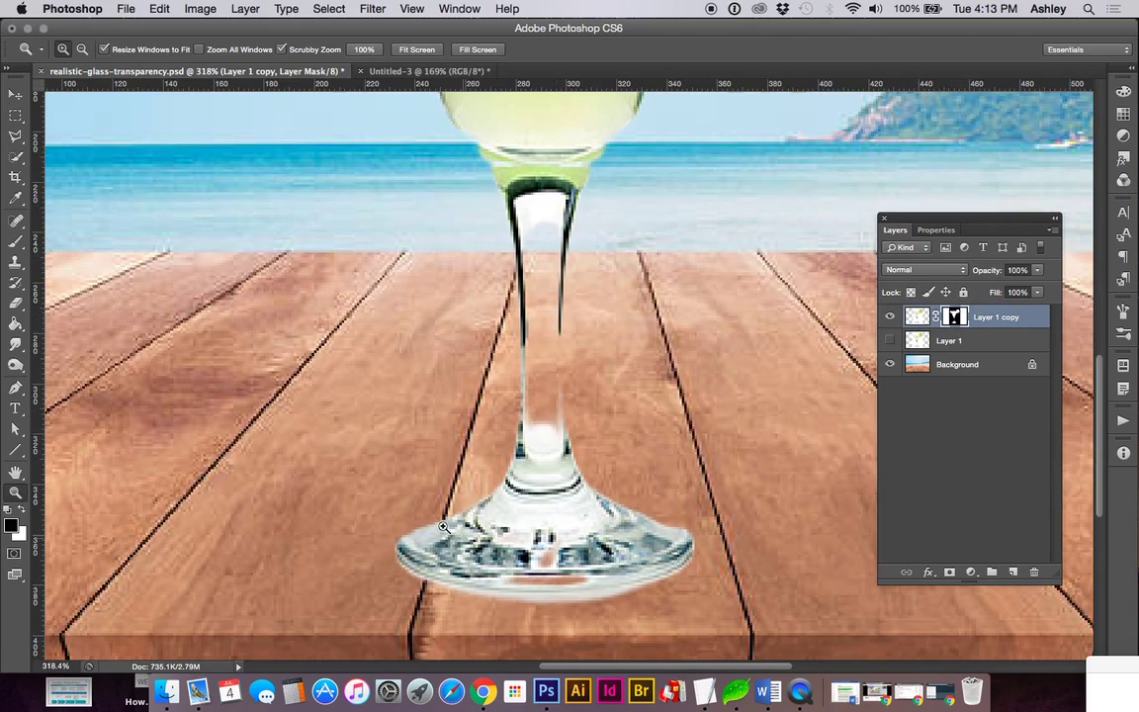
key(b)
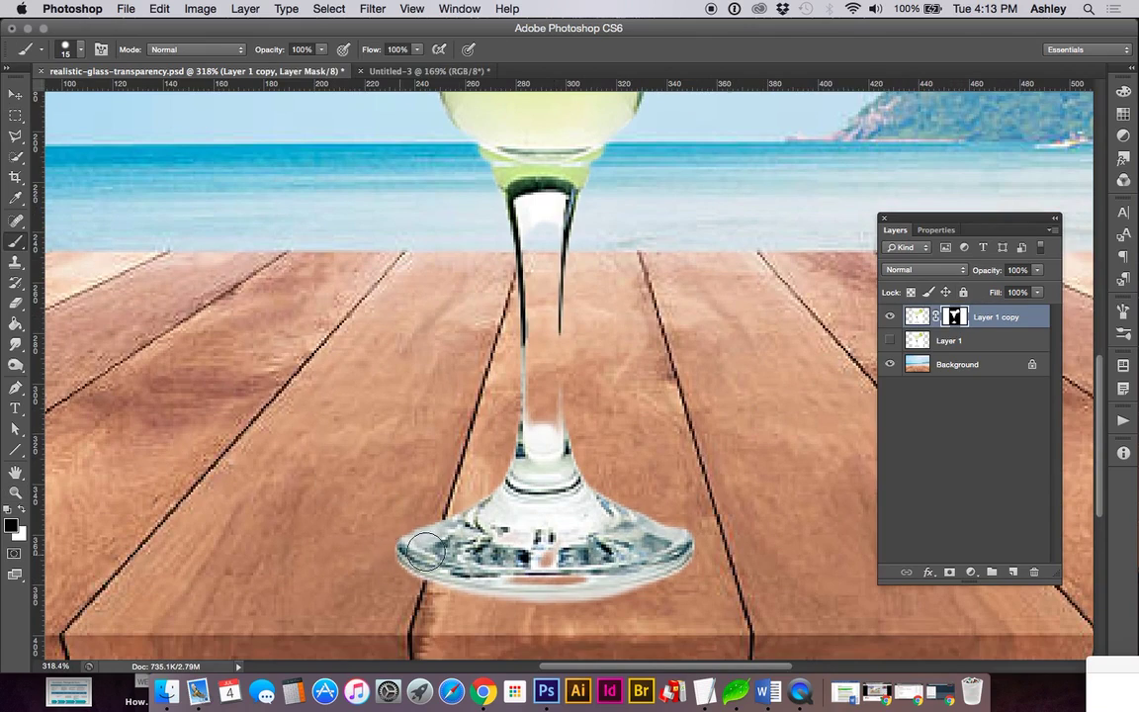
drag(499, 561, 550, 555)
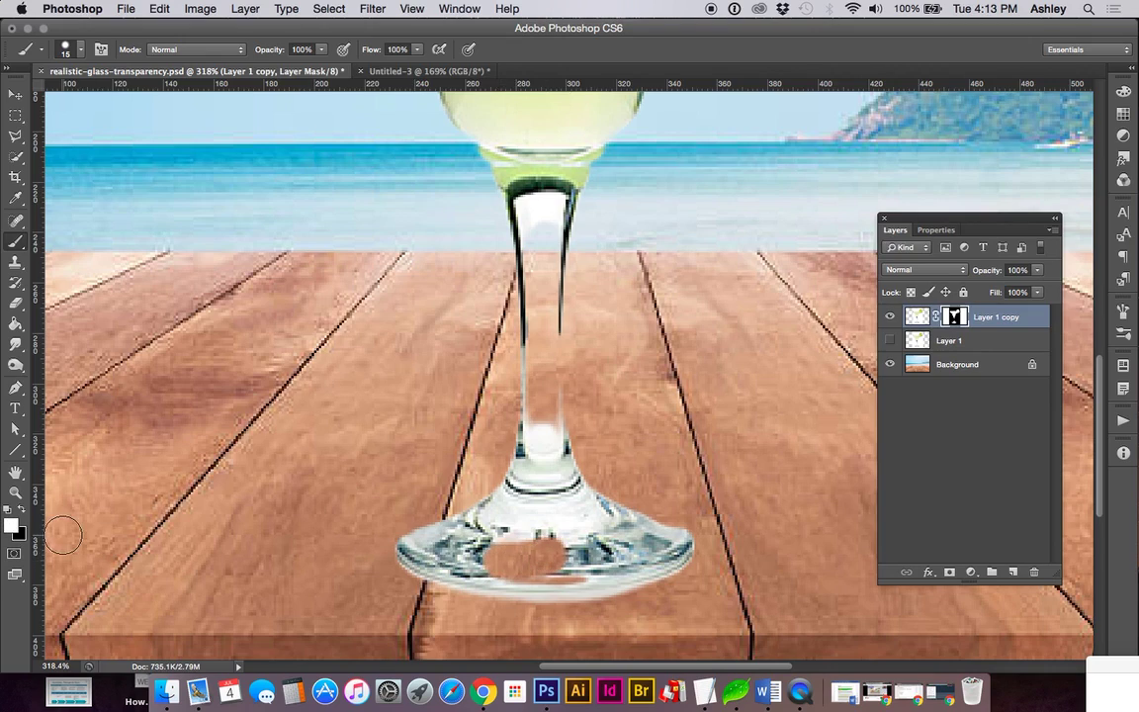
key(x)
mouse_move(482, 541)
mouse_down()
mouse_move(575, 550)
mouse_move(478, 568)
mouse_move(565, 579)
mouse_up()
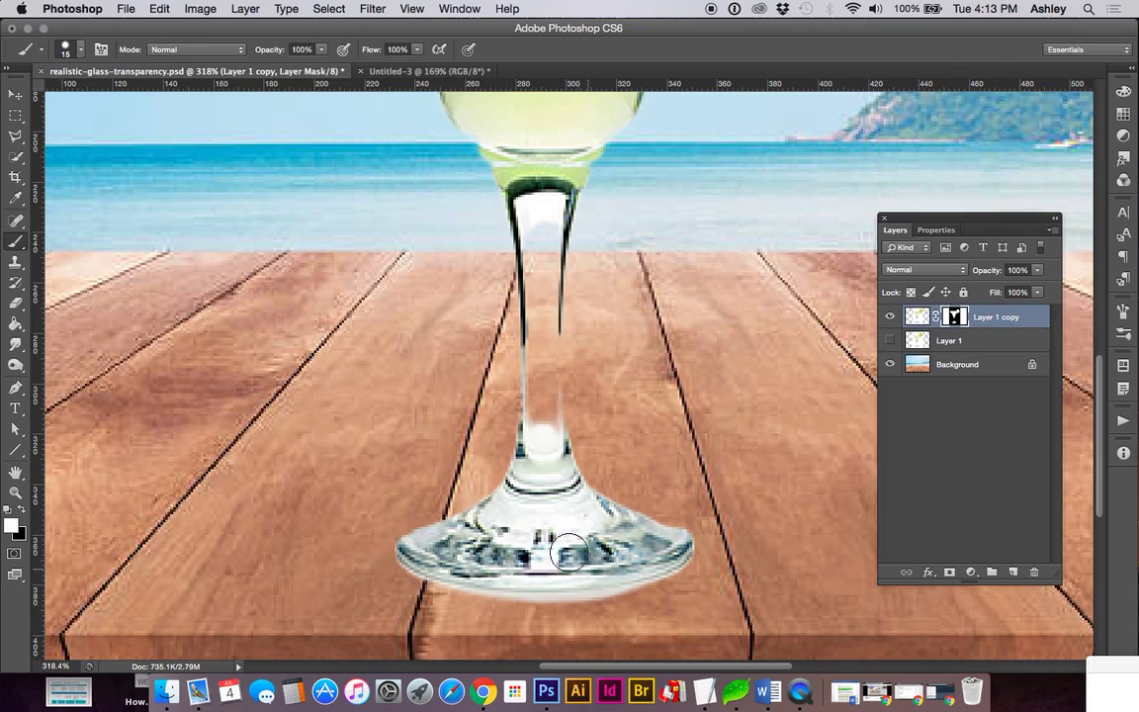
Step: Clean up the upper stem on the mask, undoing a stray white dab below the base
shift+click(540, 216)
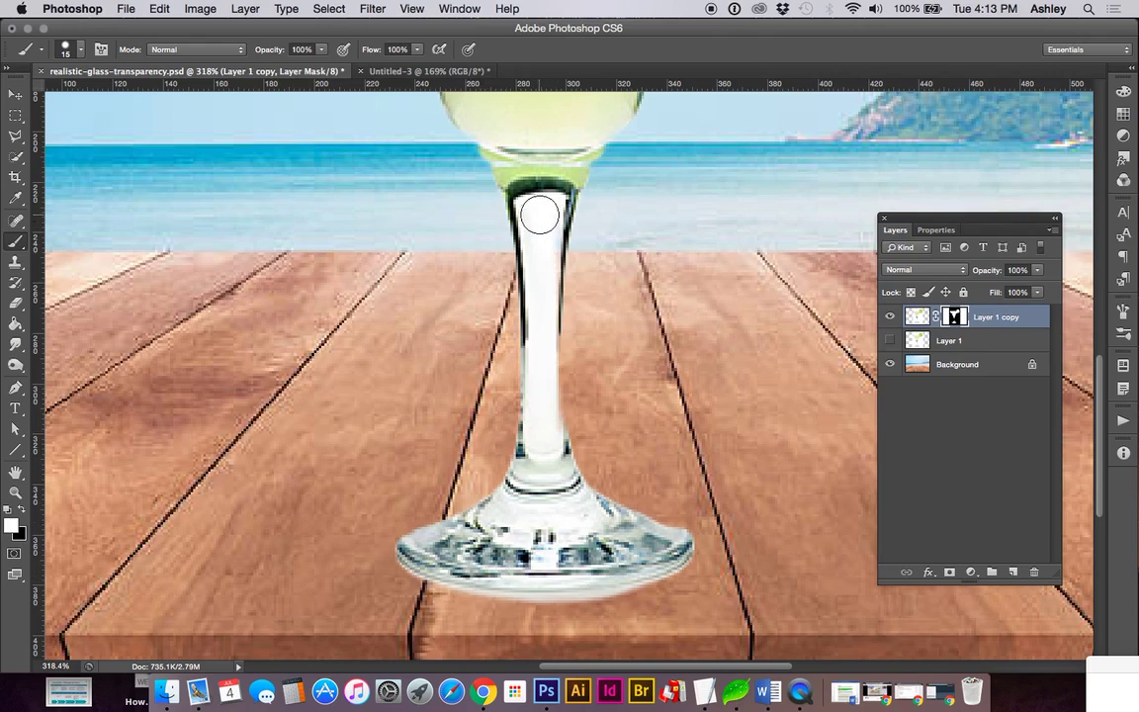
mouse_move(548, 216)
mouse_down()
mouse_move(538, 262)
mouse_move(546, 394)
mouse_up()
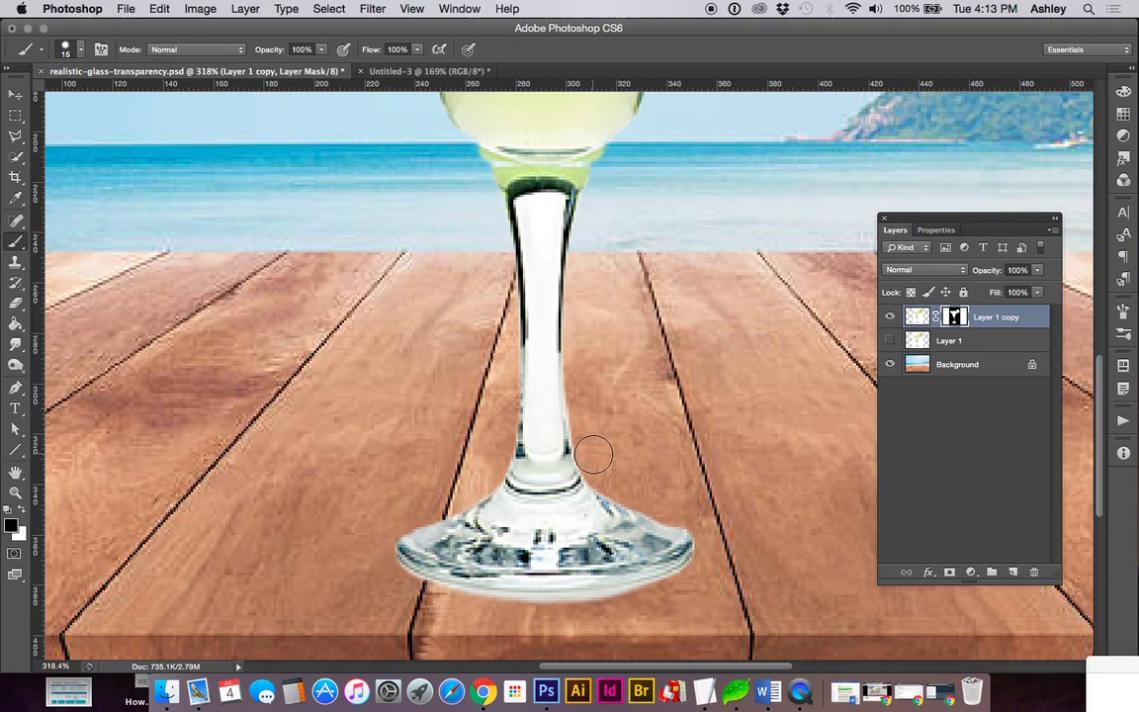
key(x)
click(465, 610)
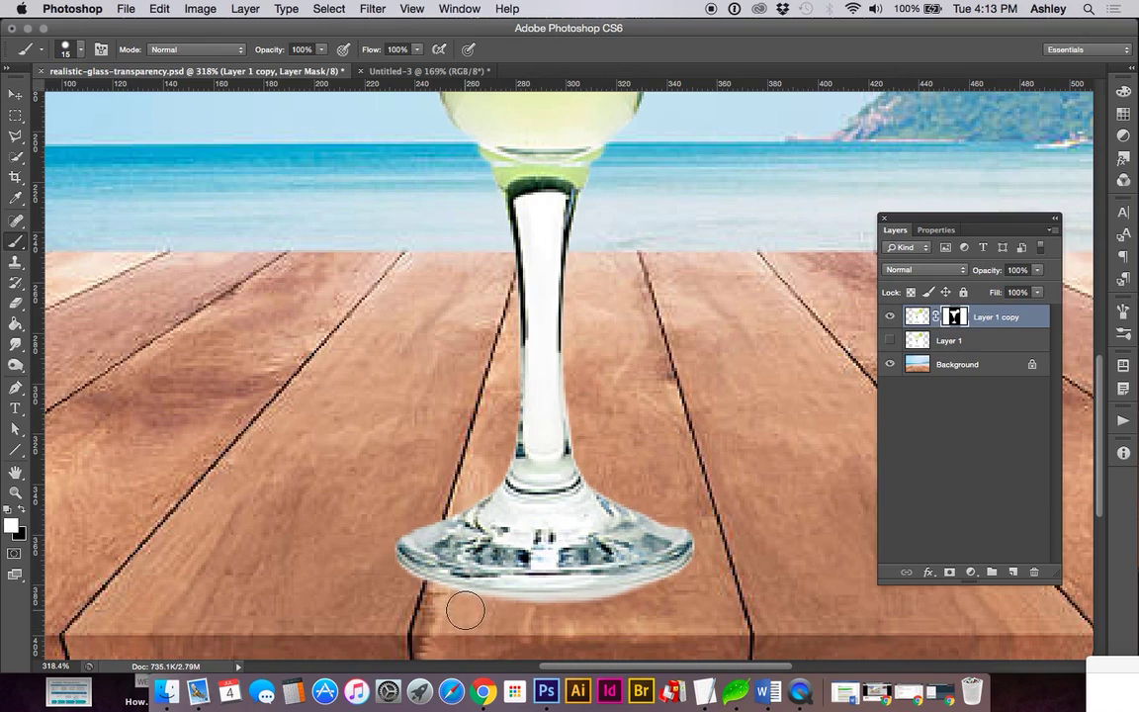
key(ctrl+z)
key(x)
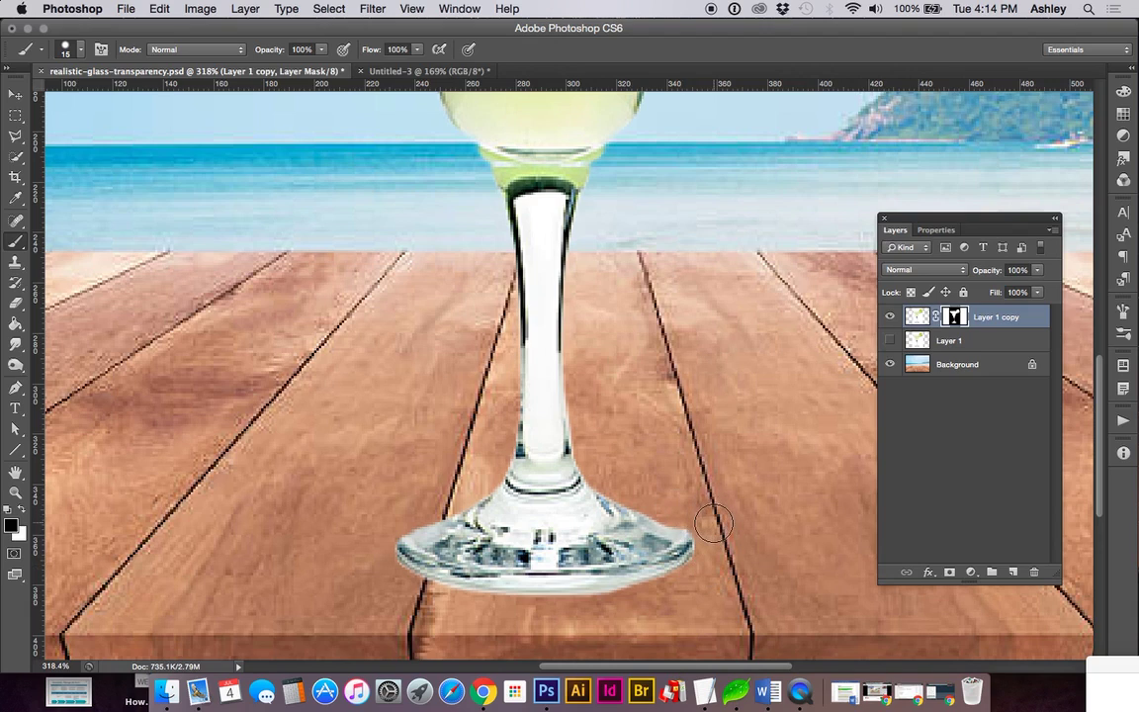
Step: Zoom out to the whole glass and review the brush size and hardness settings
scroll(615, 452, up, 10)
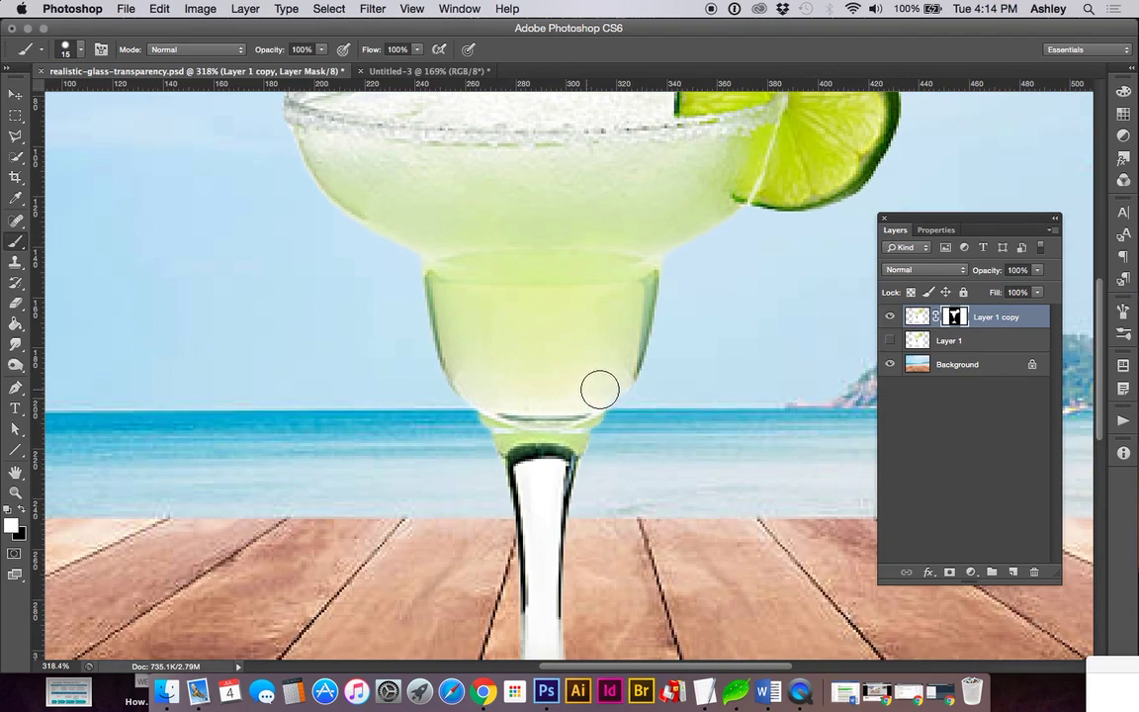
scroll(613, 367, up, 4)
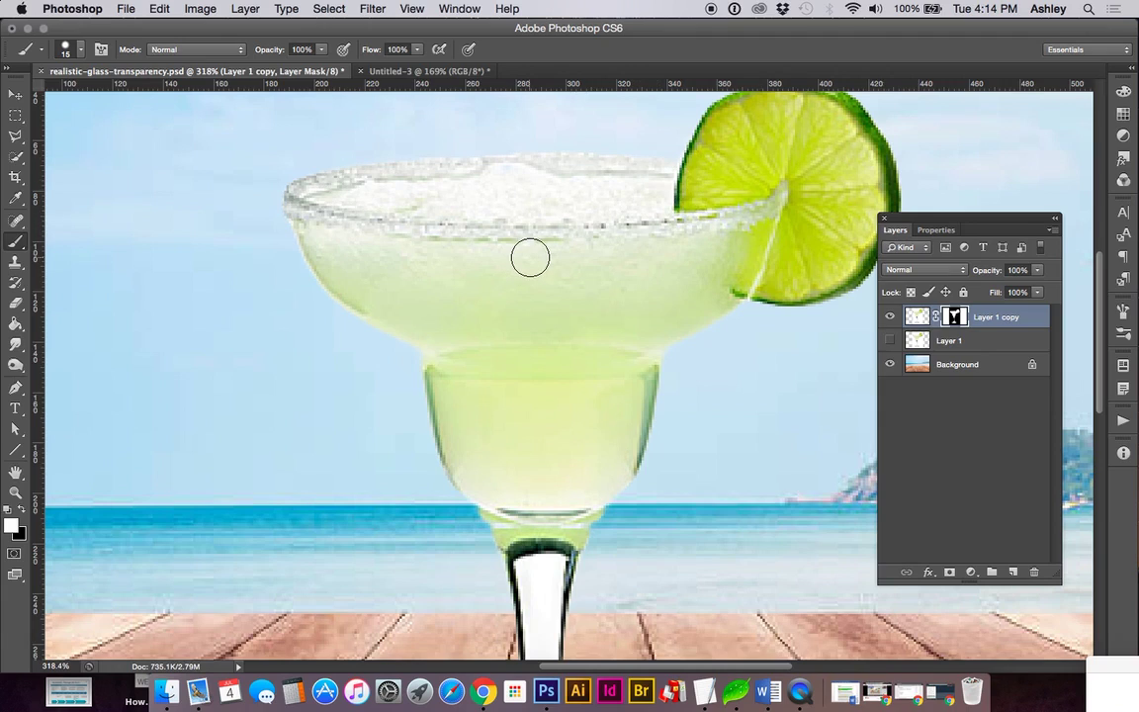
scroll(530, 258, down, 5)
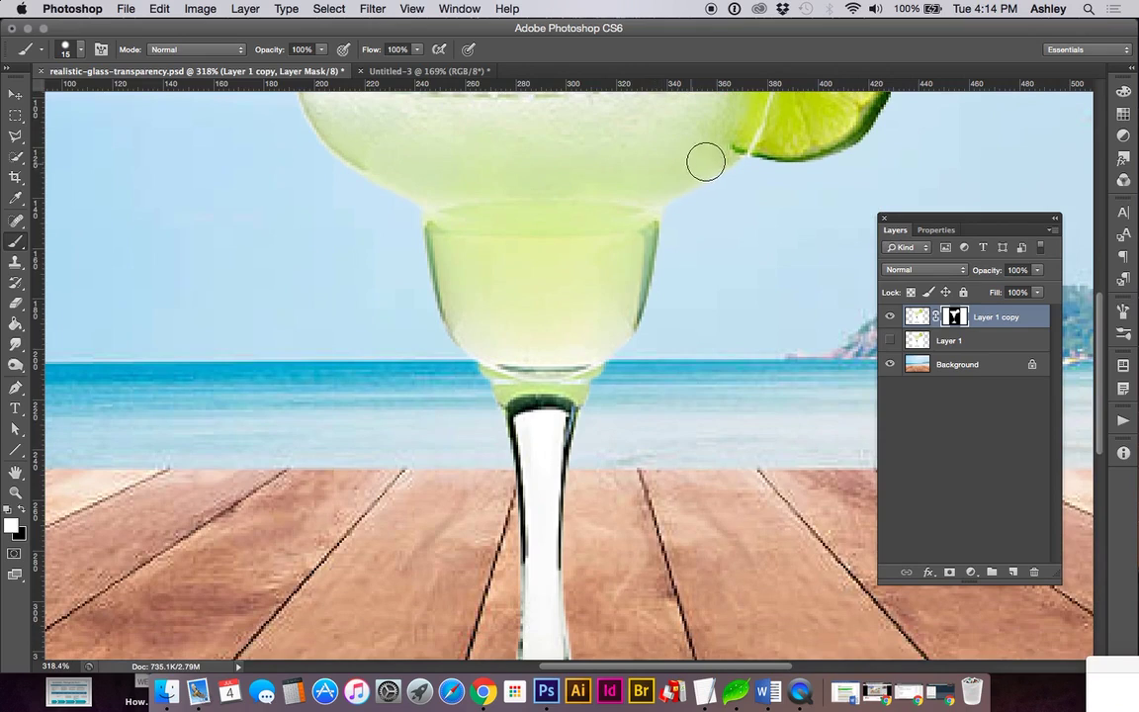
key(super+minus)
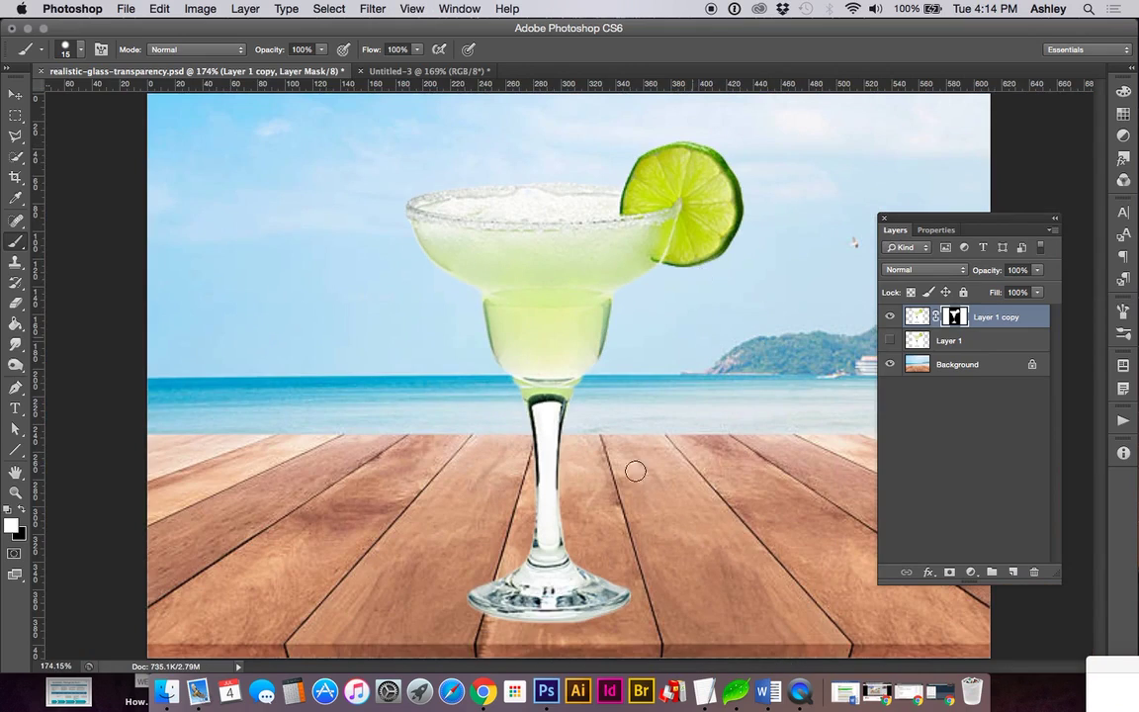
key(x)
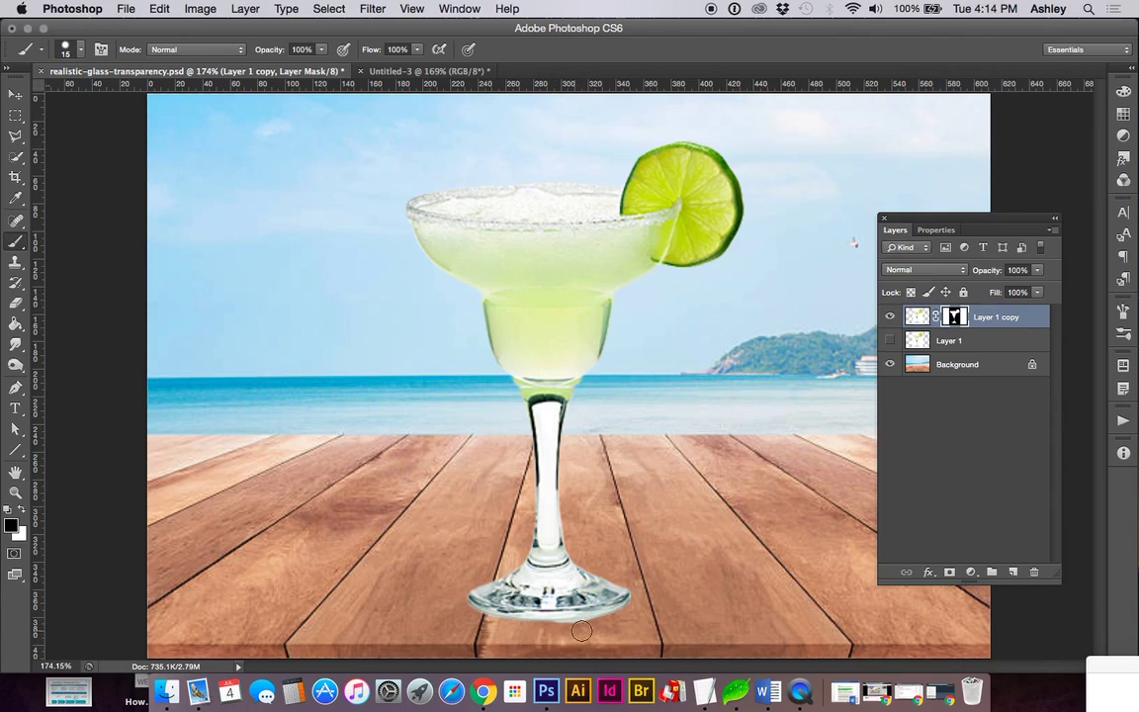
click(76, 52)
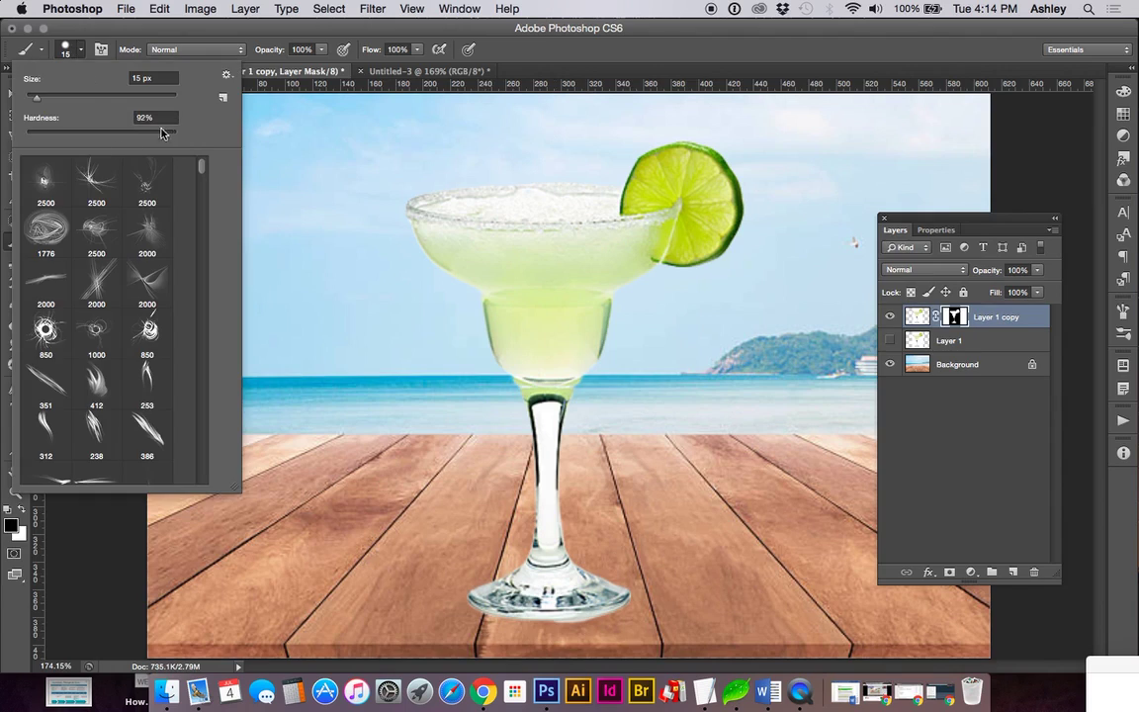
click(427, 31)
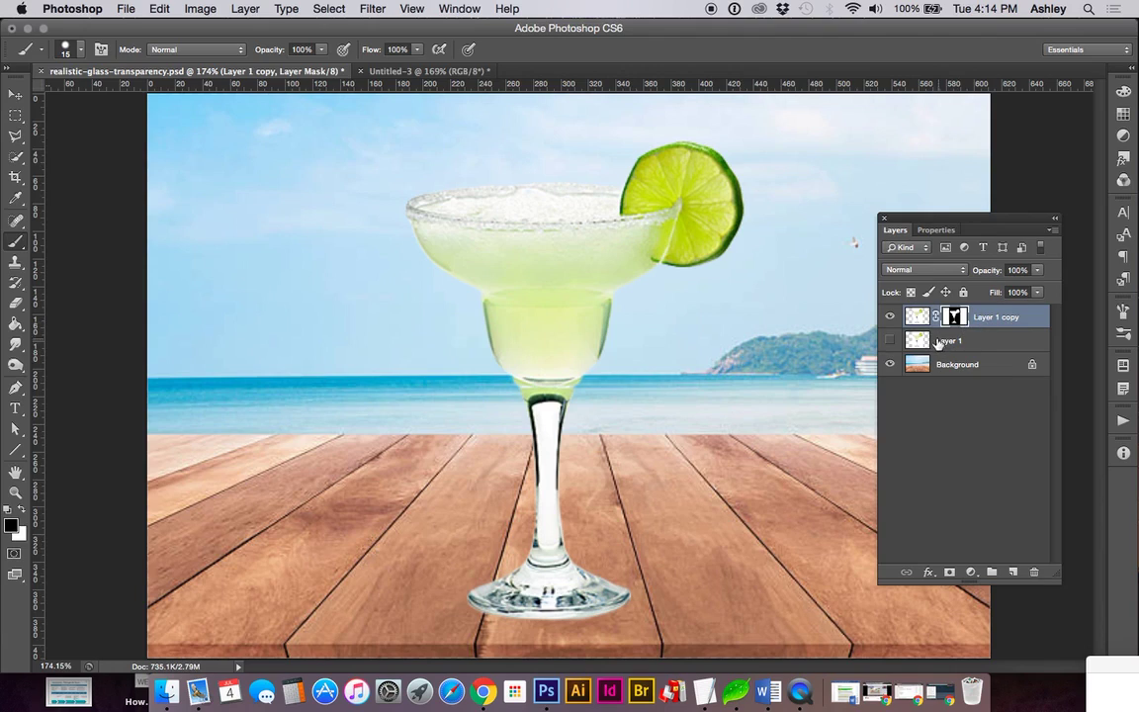
Step: Duplicate Layer 1 copy into Layer 1 copy 2 and hide Layer 1 copy
key(super+j)
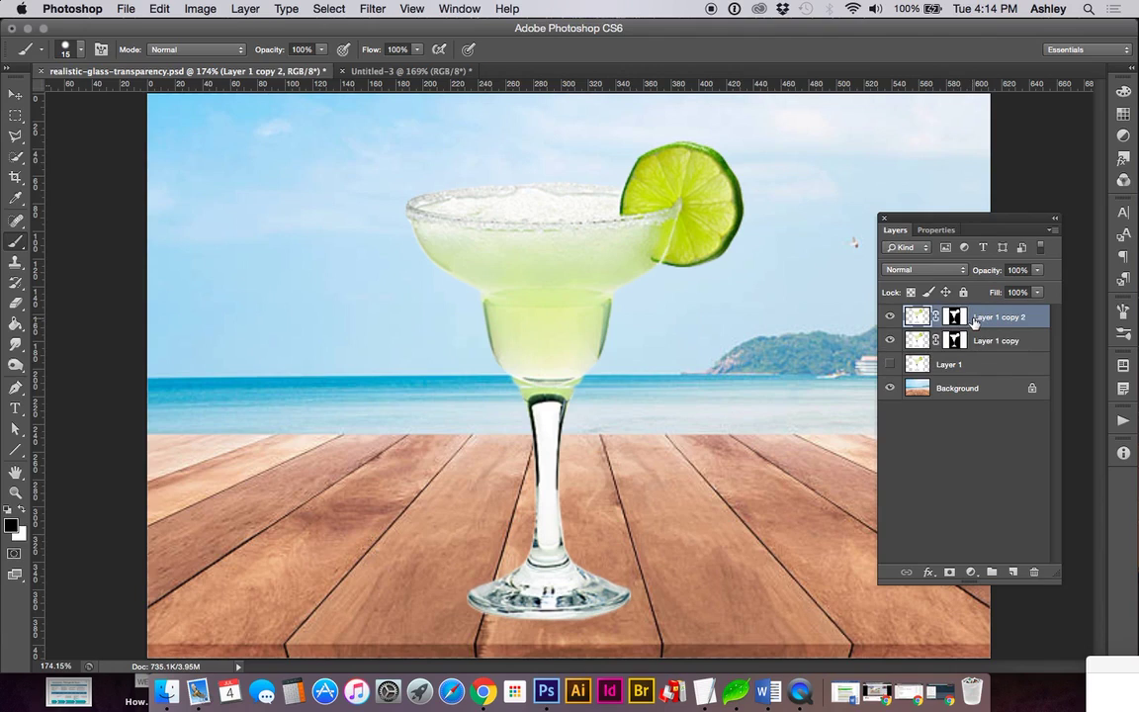
key(super+z)
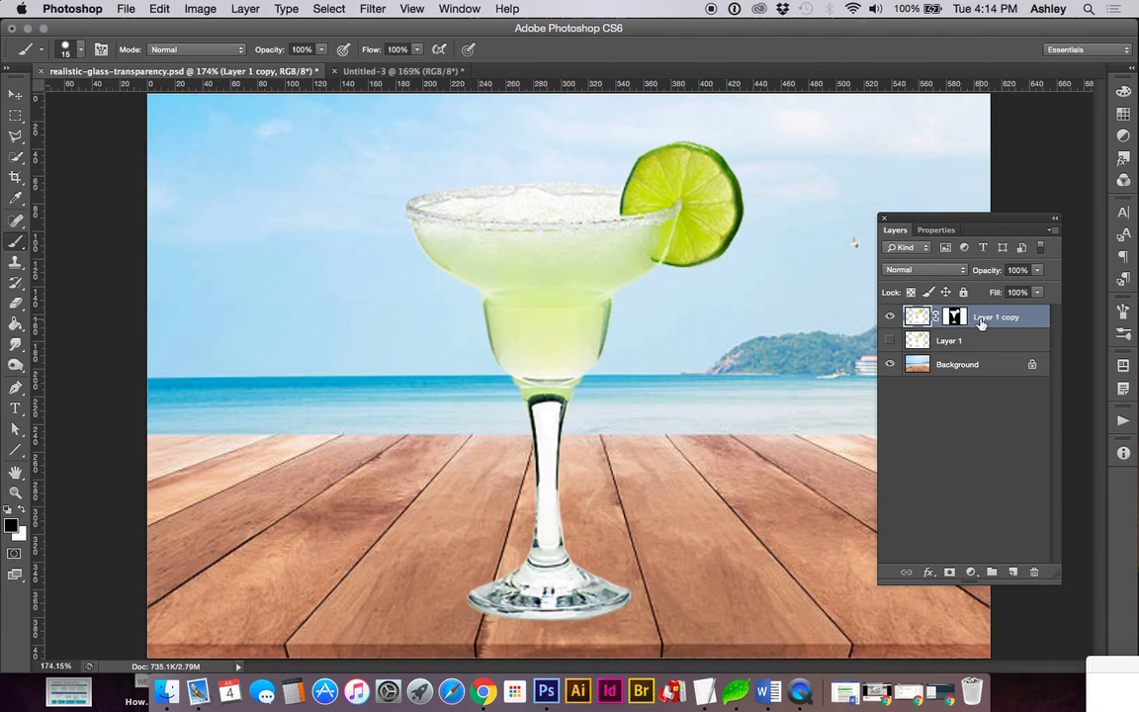
drag(980, 323, 1012, 571)
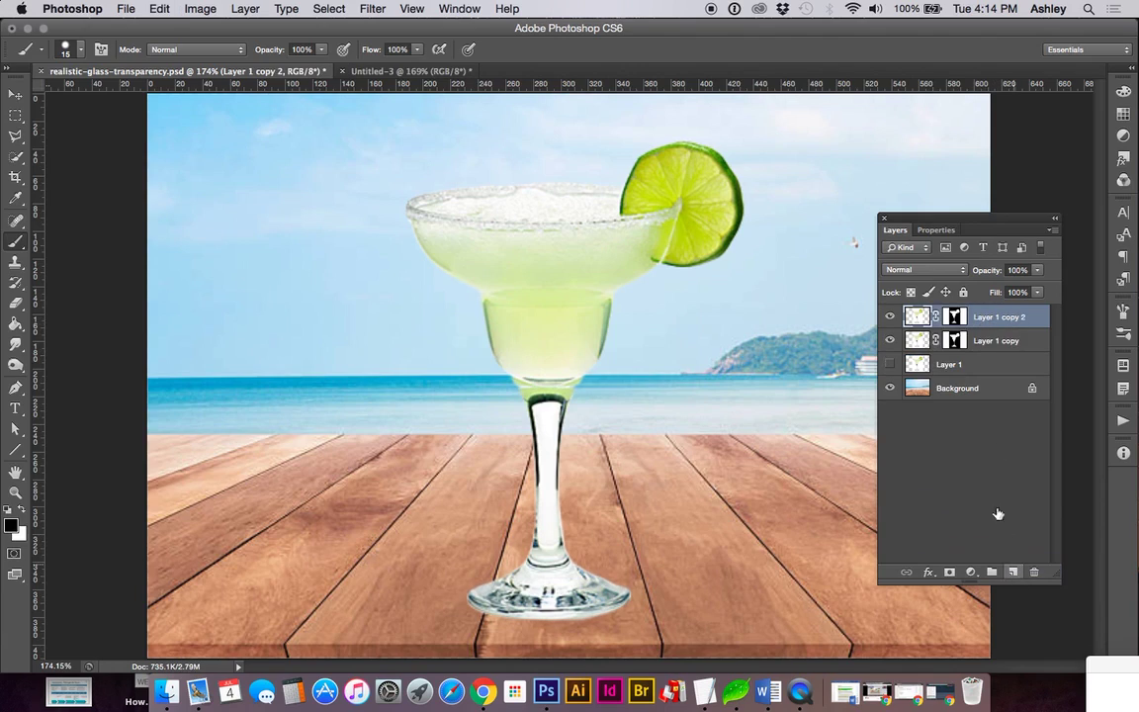
click(891, 341)
Step: Try Color Burn, Linear Burn, Darker Color and Screen blending on the new glass layer
click(917, 271)
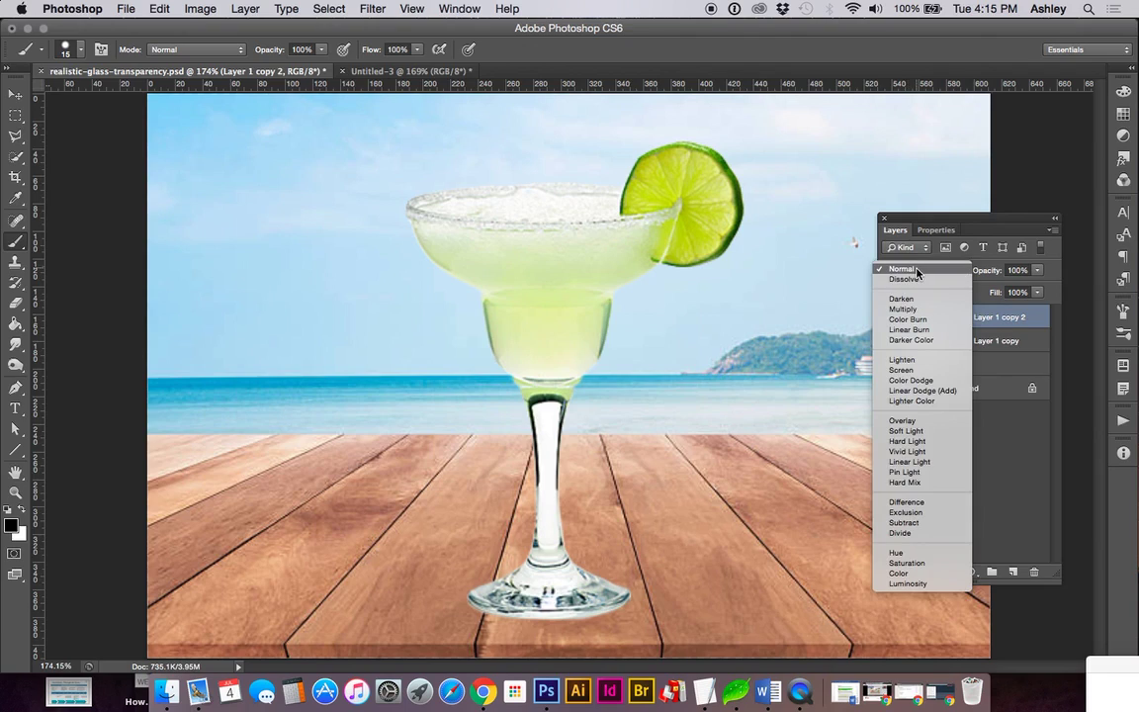
click(917, 270)
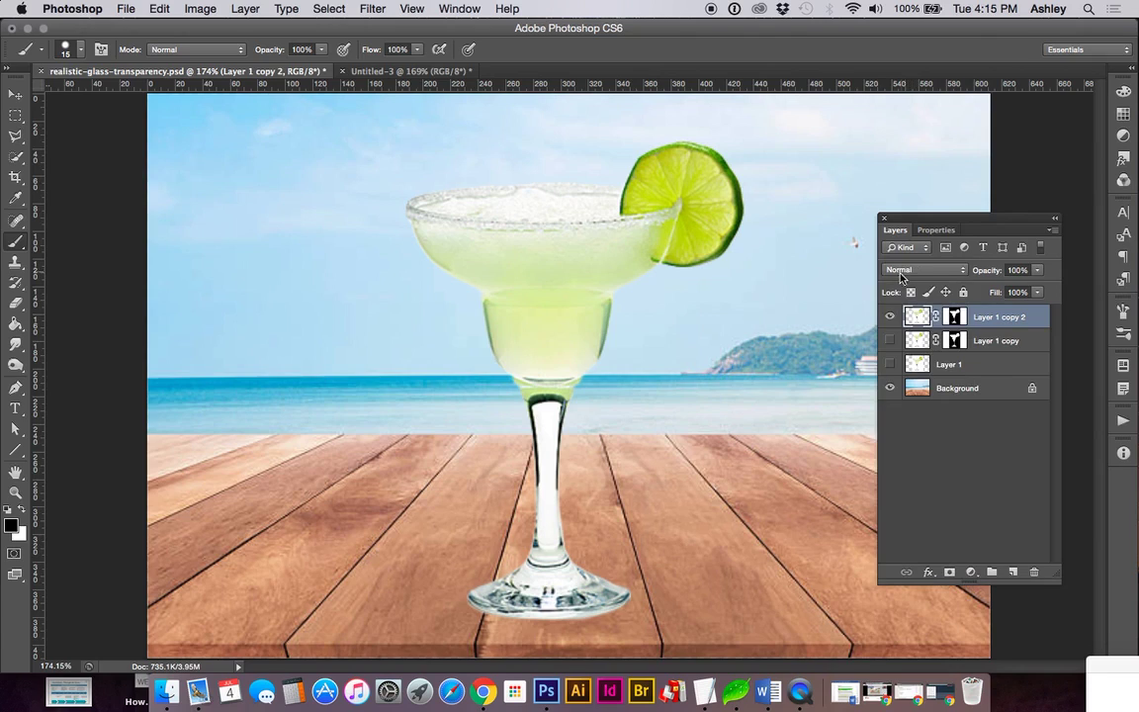
key(v)
key(alt+shift+b)
click(912, 277)
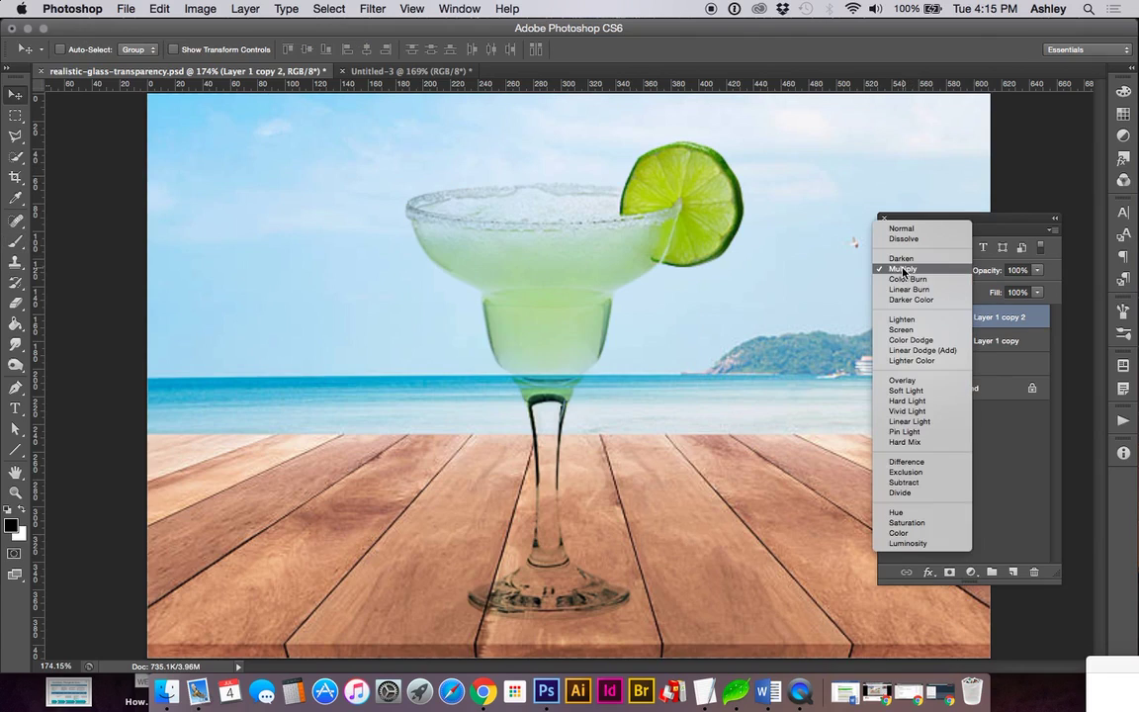
click(907, 280)
click(906, 278)
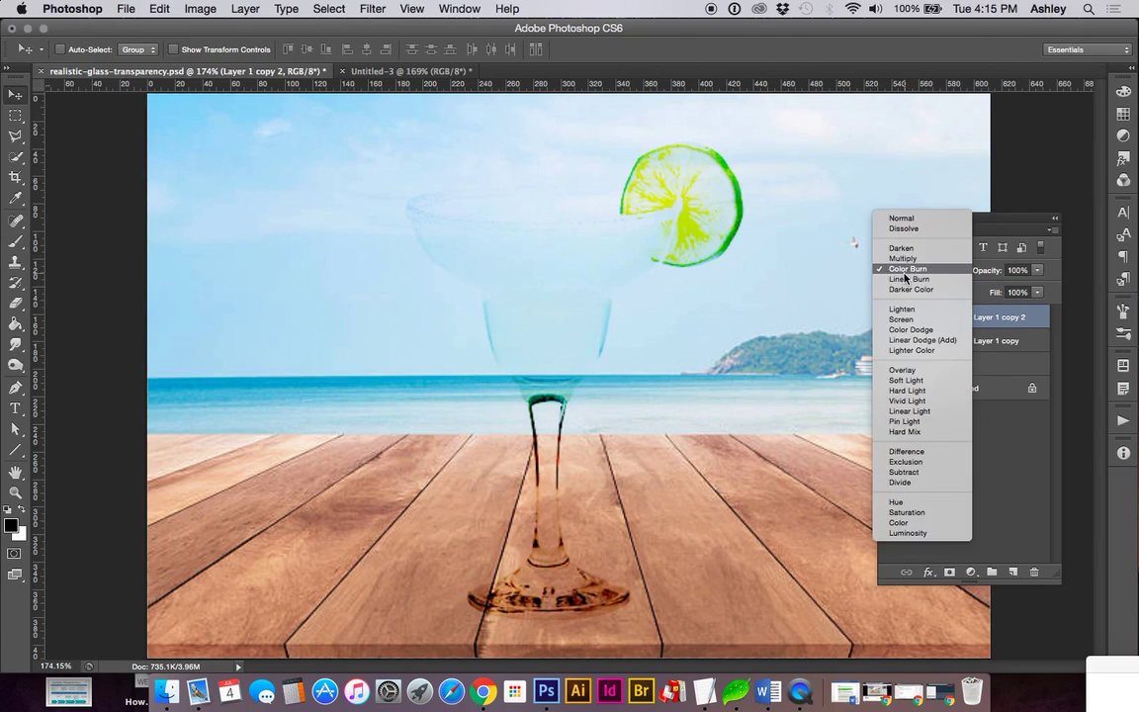
click(910, 279)
click(911, 276)
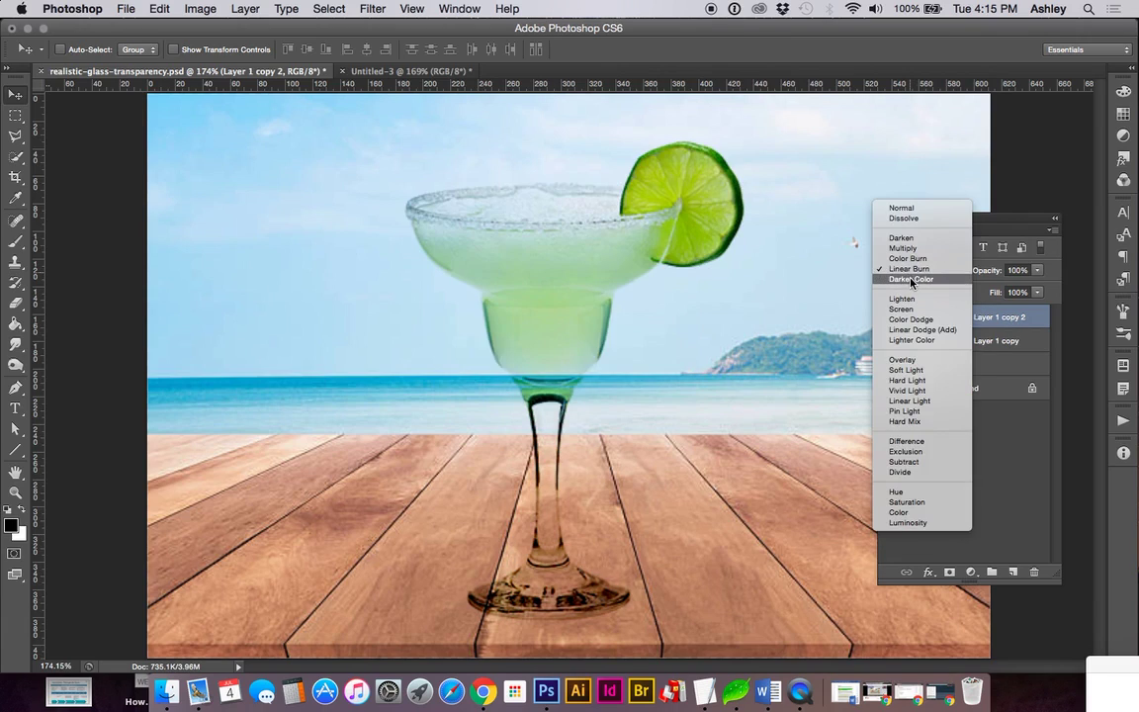
click(919, 280)
click(922, 274)
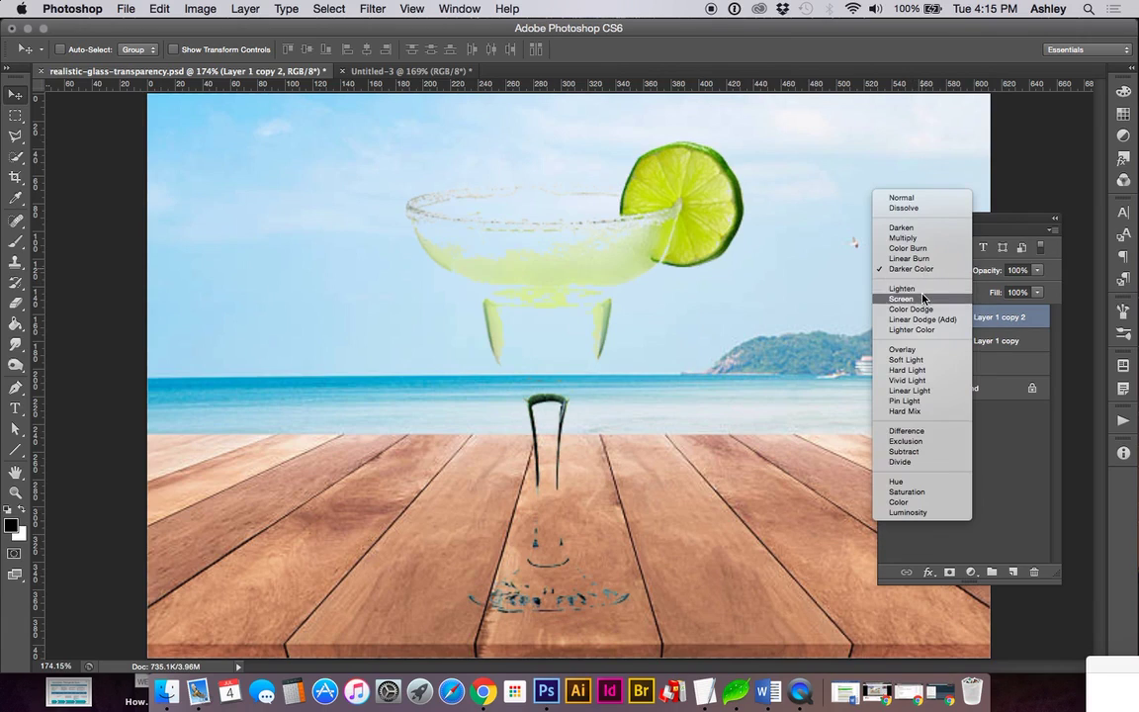
click(924, 286)
Step: Try Overlay, Soft Light, Hard Light, Vivid Light and Linear Light, then settle on Multiply
click(920, 277)
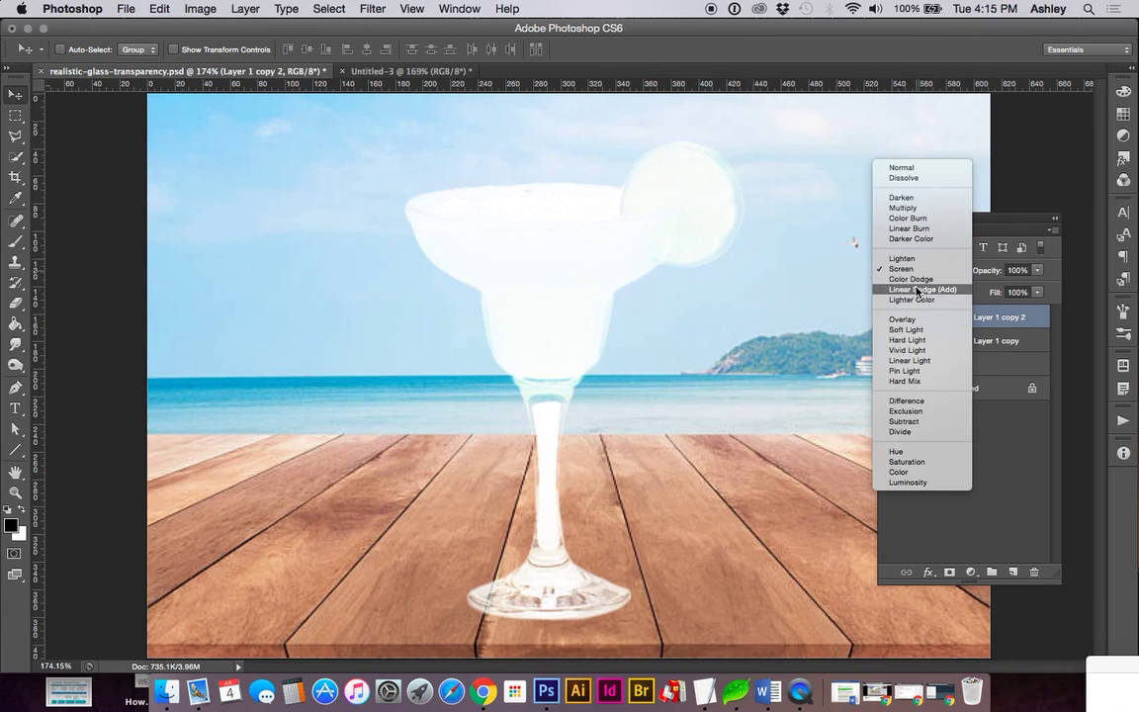
click(912, 321)
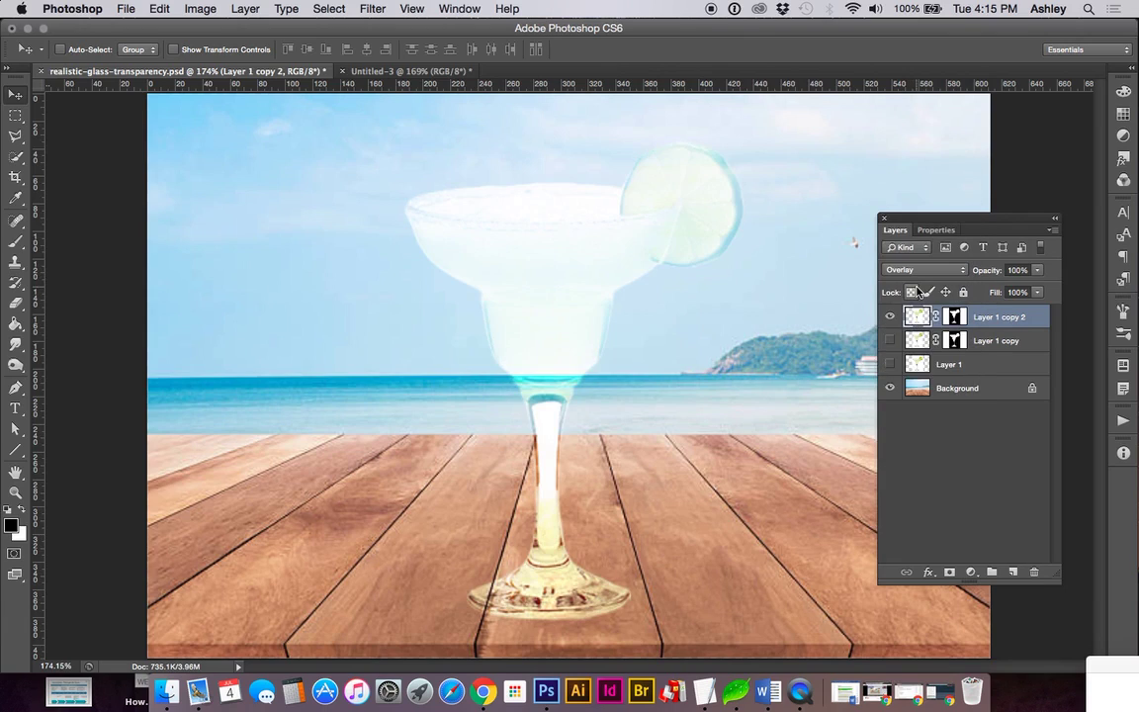
click(919, 271)
click(918, 285)
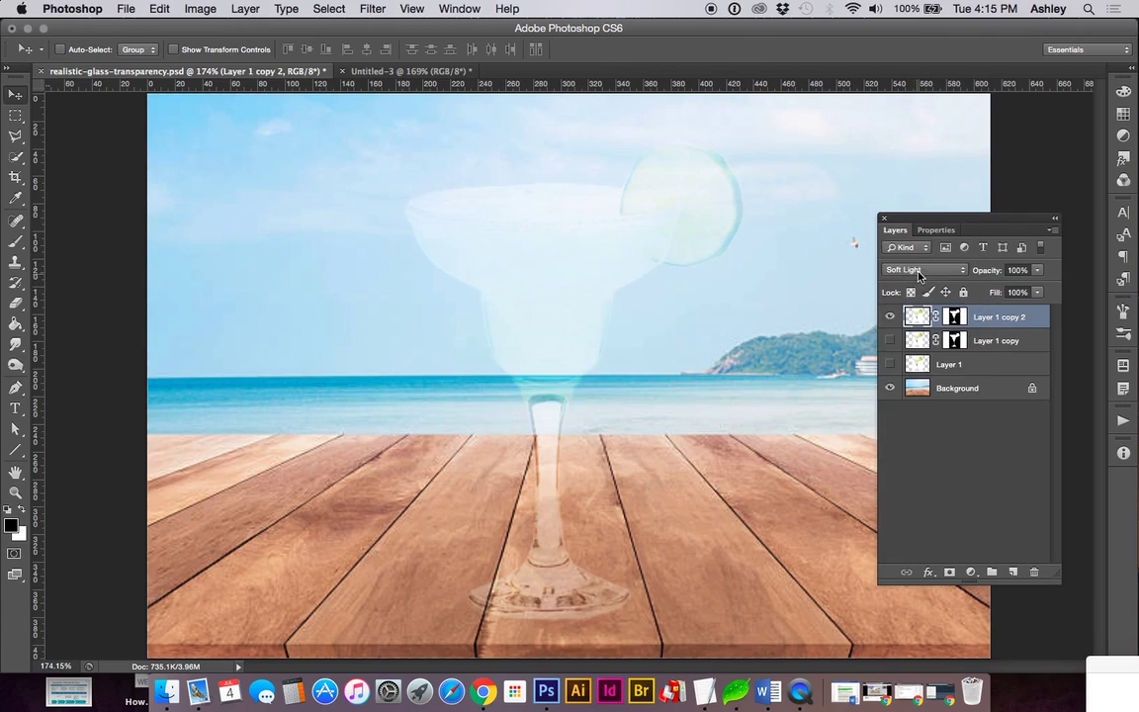
click(918, 277)
click(924, 283)
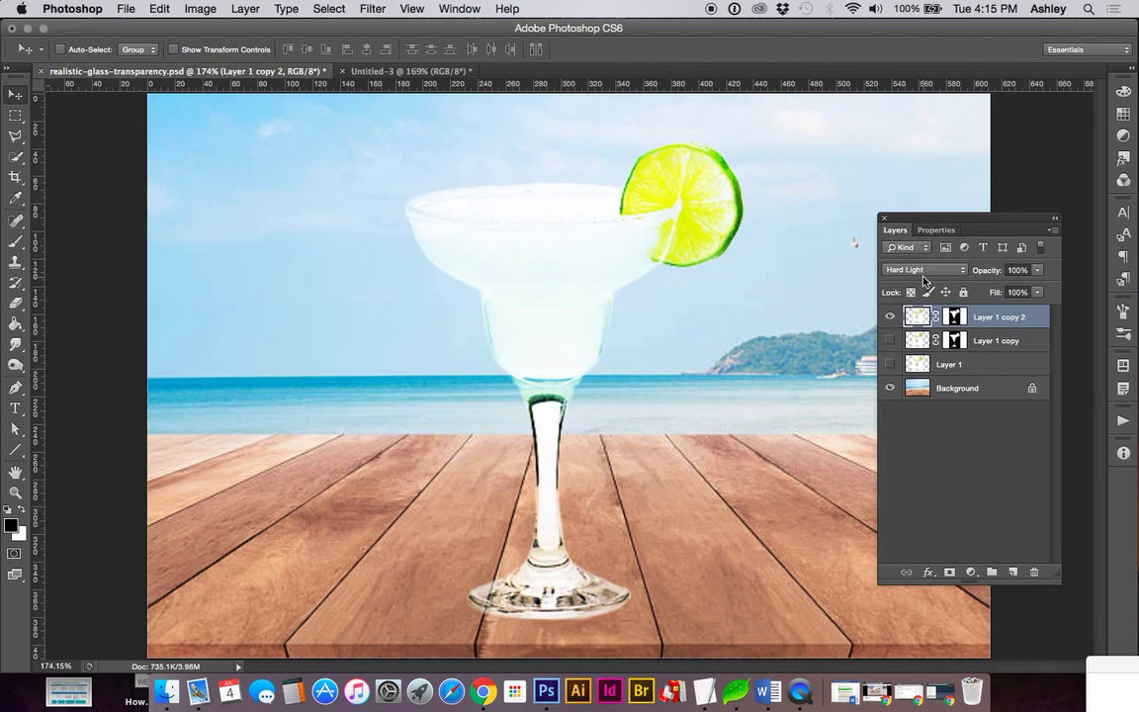
click(922, 279)
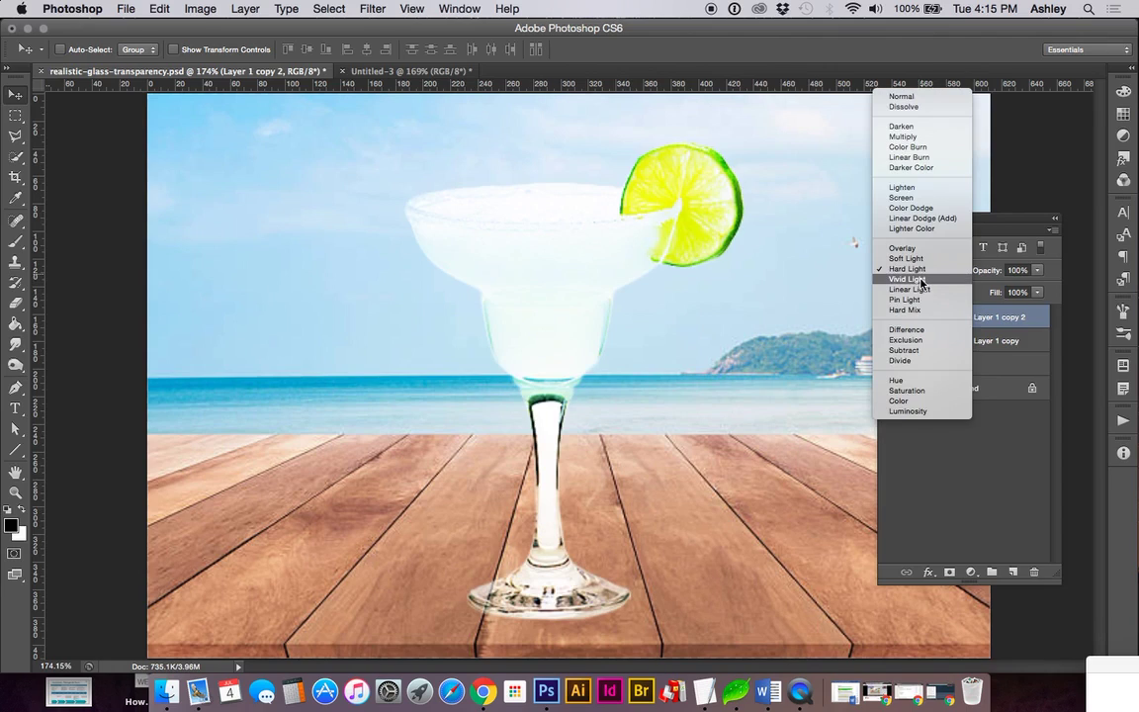
click(920, 283)
click(920, 274)
click(921, 281)
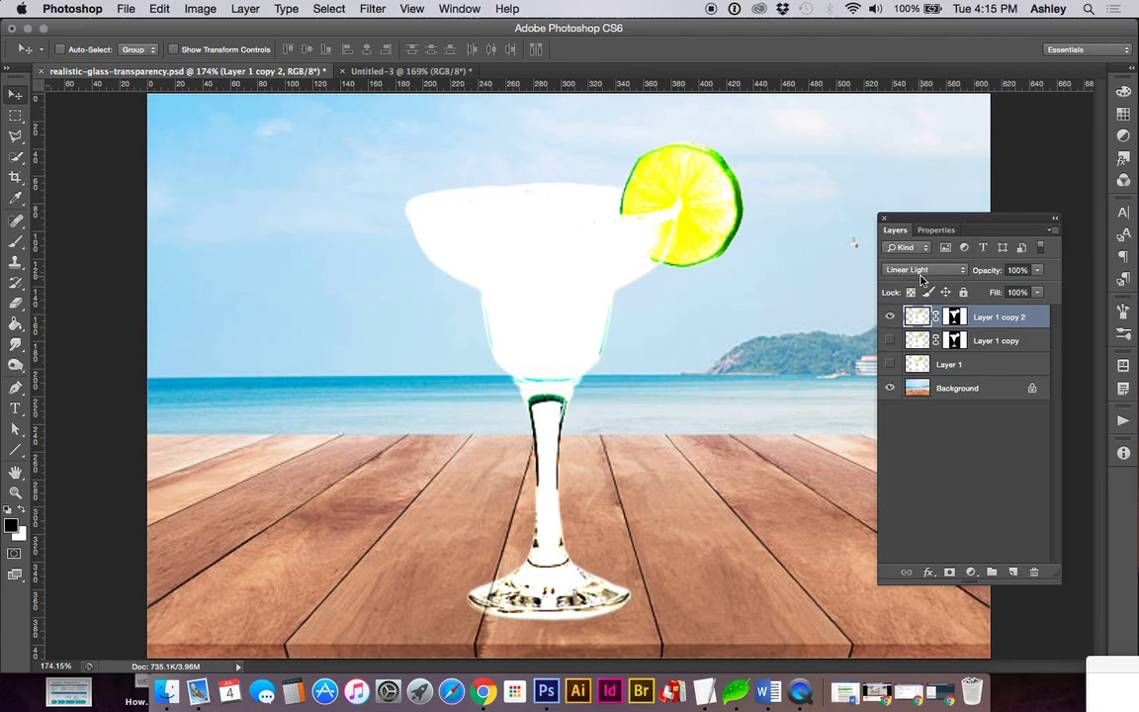
click(920, 278)
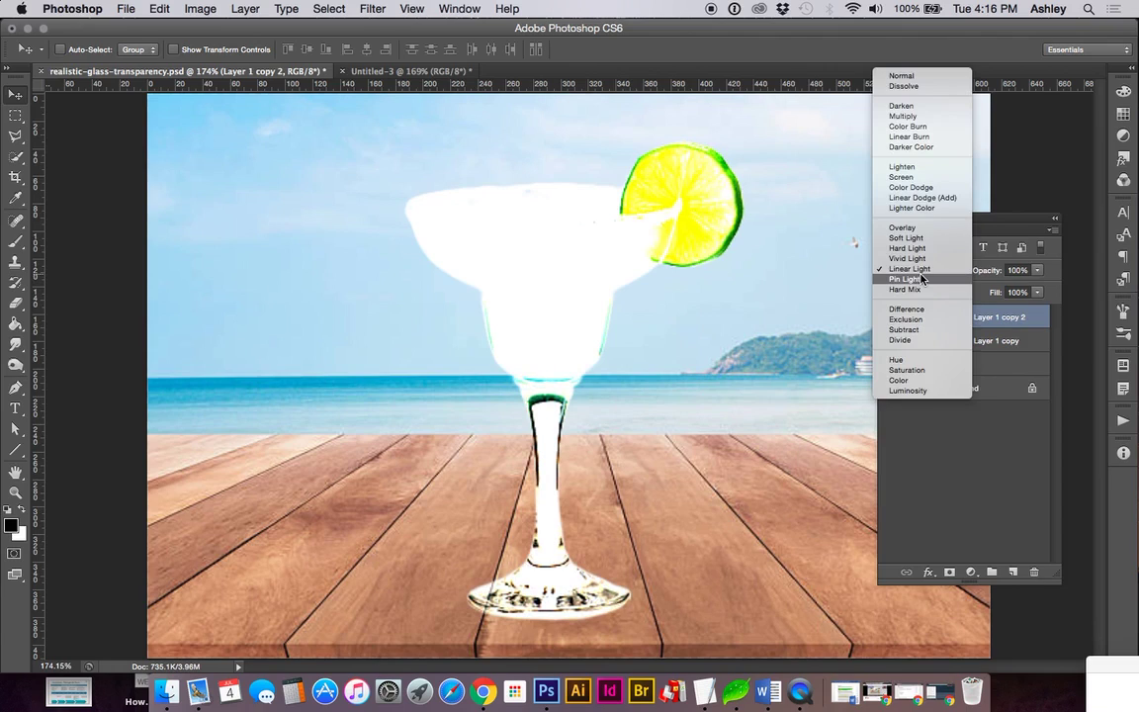
click(923, 117)
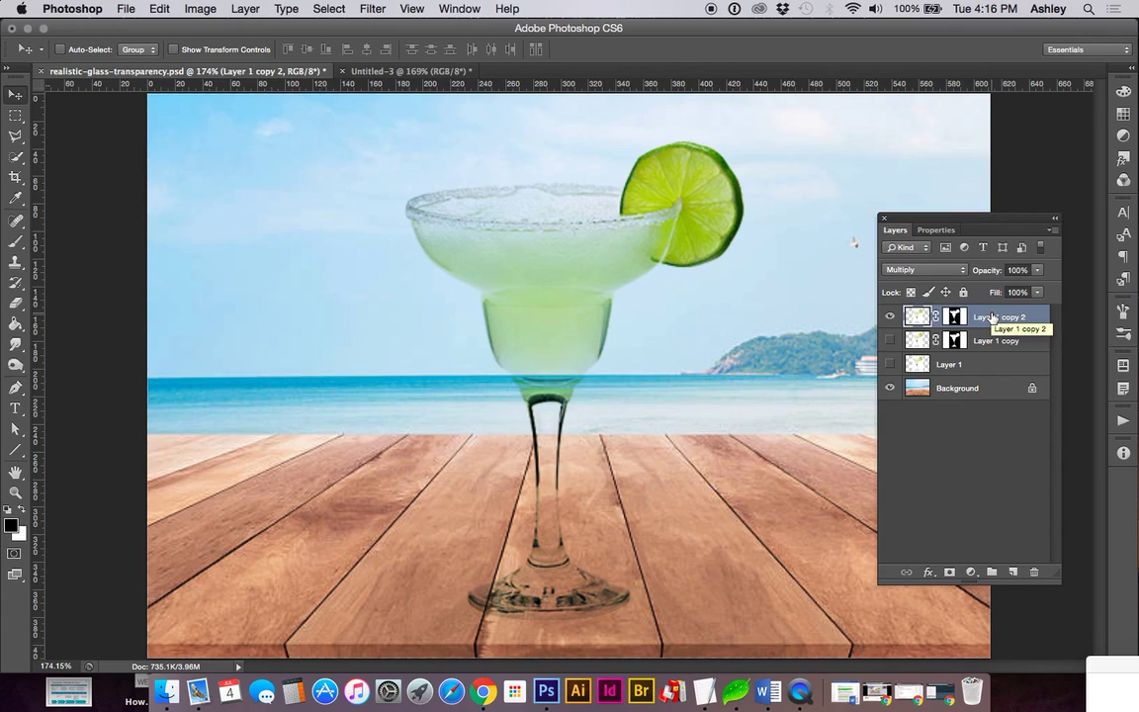
Step: Duplicate the Multiply layer into Layer 1 copy 3 and set it back to Normal blending
key(super+j)
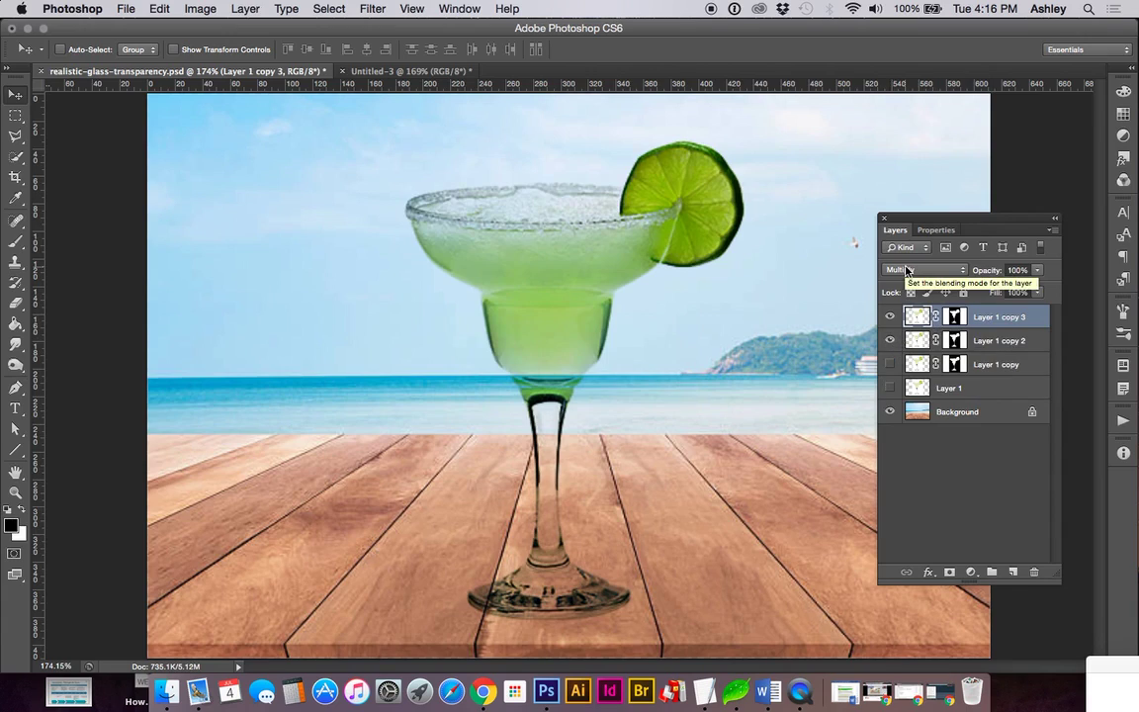
click(906, 269)
click(909, 233)
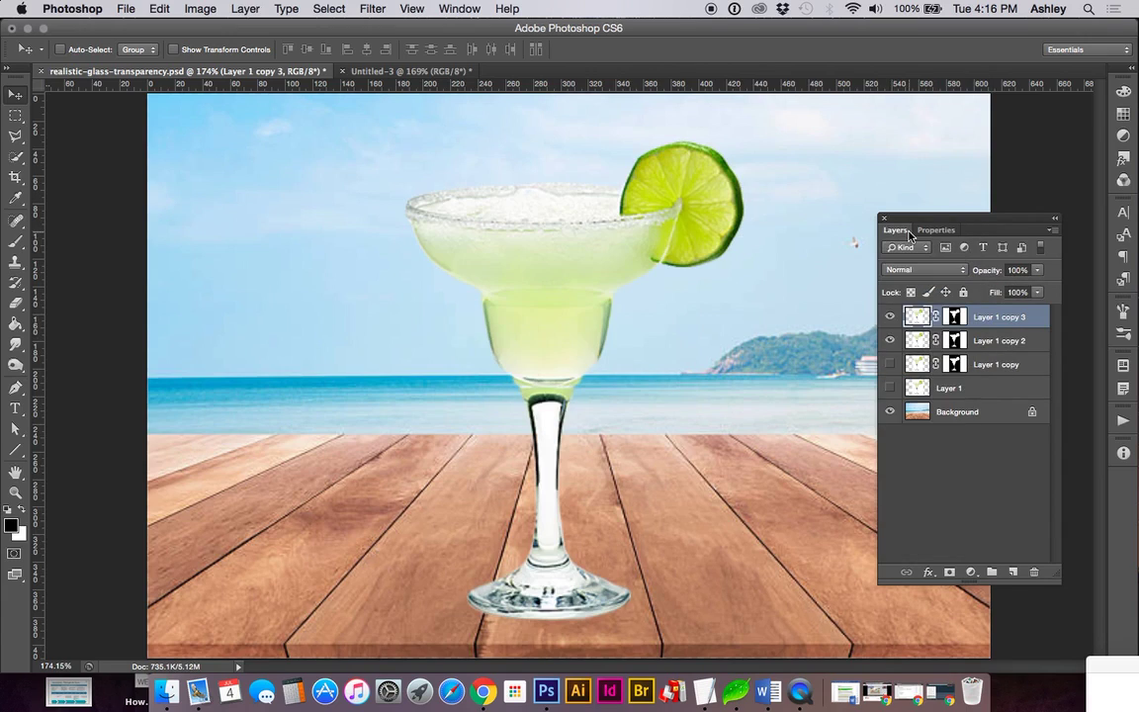
Step: Delete Layer 1 copy 3's old mask and add a fresh white layer mask
click(955, 316)
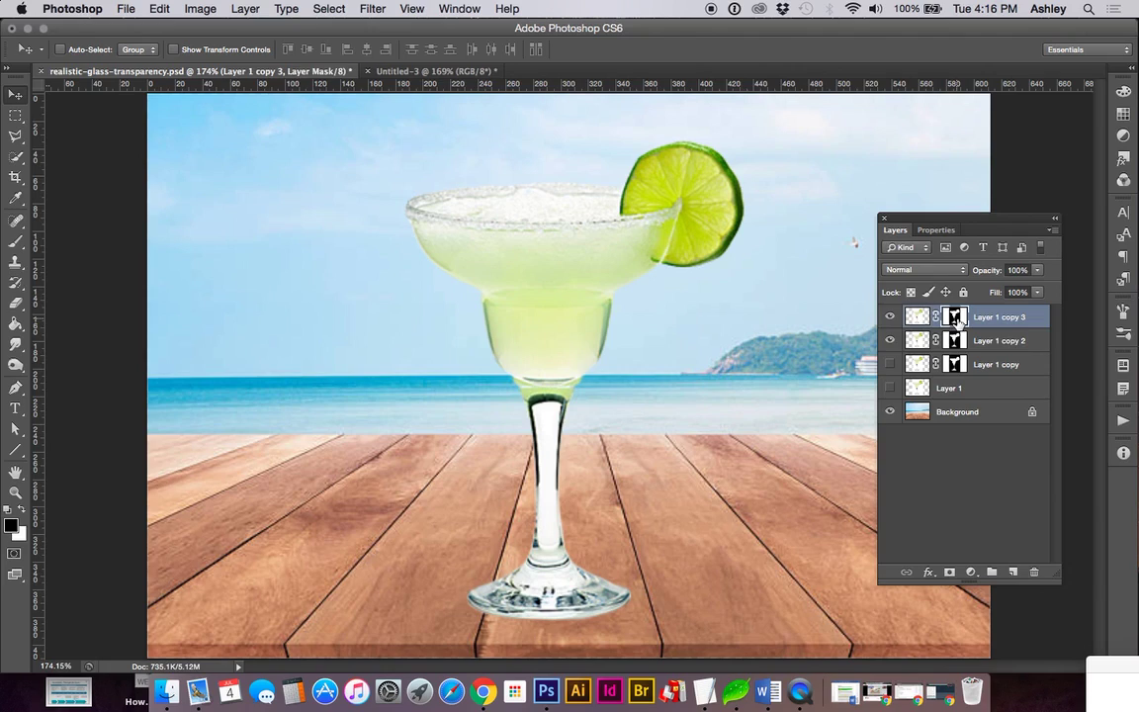
right_click(955, 319)
click(934, 362)
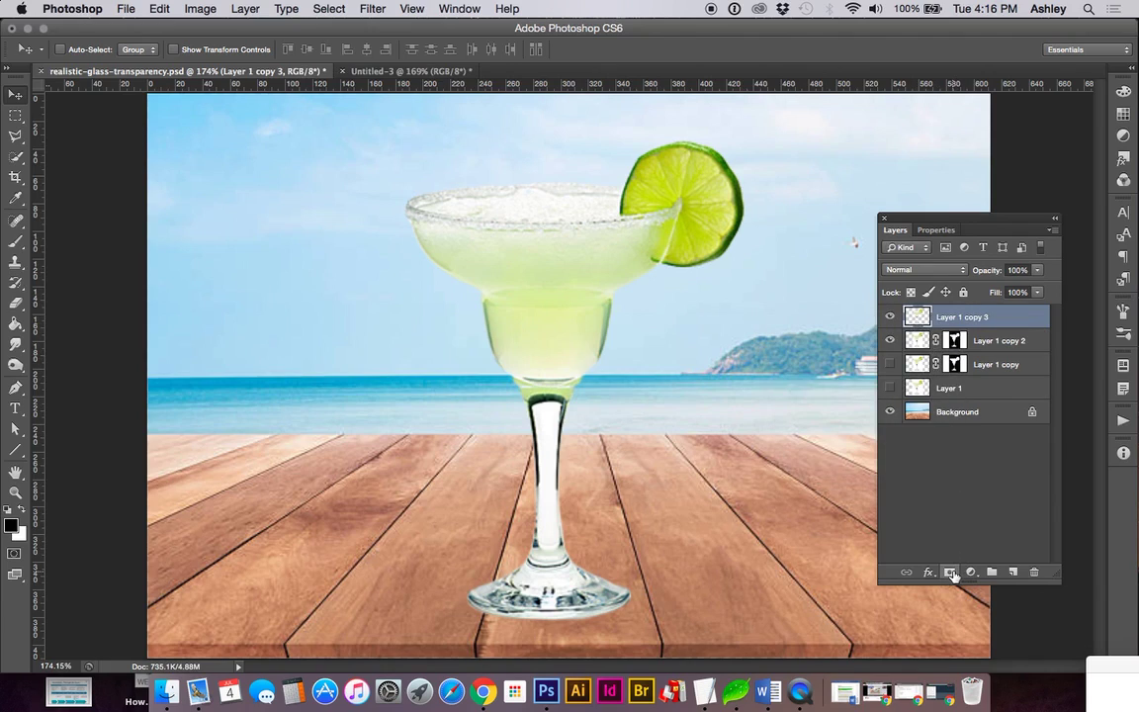
click(949, 571)
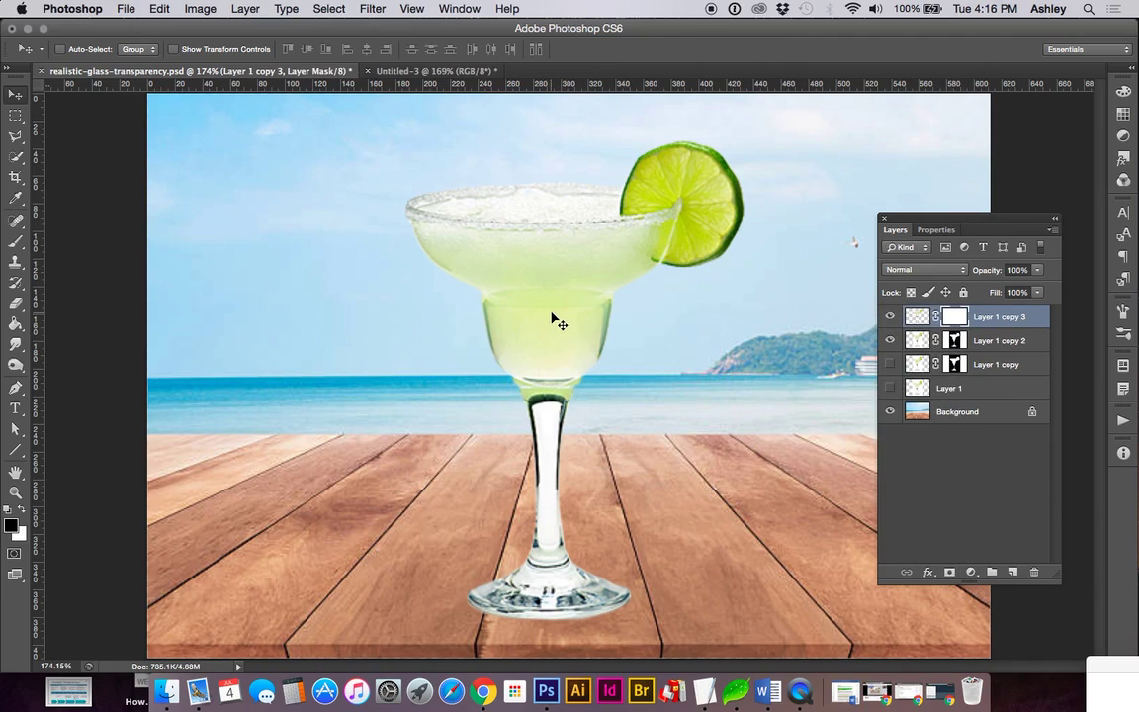
Step: Paint black on the mask to hide parts of the glass bowl
key(b)
key(bracketright)
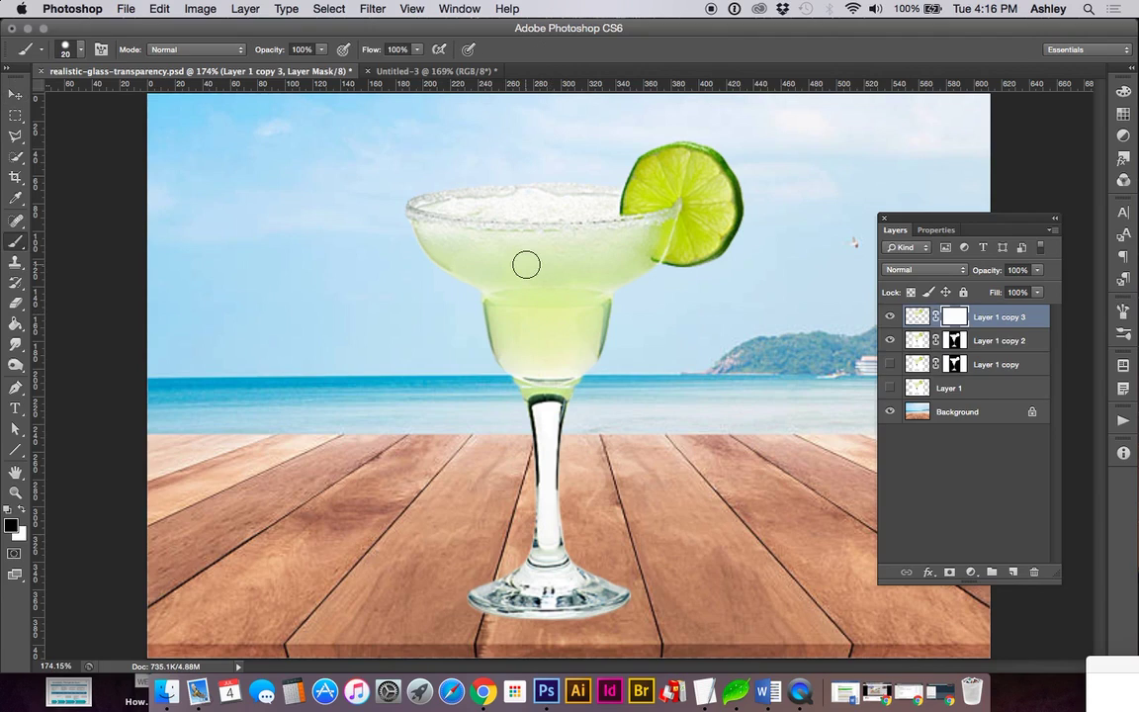
mouse_move(526, 265)
mouse_down()
mouse_move(445, 263)
mouse_move(572, 232)
mouse_move(398, 226)
mouse_move(577, 218)
mouse_move(680, 229)
mouse_move(497, 214)
mouse_move(672, 213)
mouse_move(464, 203)
mouse_move(428, 212)
mouse_move(608, 226)
mouse_move(678, 281)
mouse_move(537, 284)
mouse_move(596, 257)
mouse_move(512, 279)
mouse_move(559, 310)
mouse_move(501, 296)
mouse_move(626, 307)
mouse_move(582, 357)
mouse_move(508, 365)
mouse_move(580, 352)
mouse_move(521, 354)
mouse_move(543, 426)
mouse_move(549, 543)
mouse_move(542, 578)
mouse_move(502, 573)
mouse_move(482, 590)
mouse_move(589, 567)
mouse_move(488, 597)
mouse_move(648, 597)
mouse_move(564, 435)
mouse_move(609, 352)
mouse_move(620, 256)
mouse_move(651, 248)
mouse_move(646, 211)
mouse_move(653, 240)
mouse_move(689, 223)
mouse_move(660, 200)
mouse_move(680, 235)
mouse_move(647, 208)
mouse_move(671, 238)
mouse_move(640, 216)
mouse_move(644, 199)
mouse_move(664, 179)
mouse_move(694, 212)
mouse_move(663, 229)
mouse_move(683, 243)
mouse_move(694, 230)
mouse_move(595, 239)
mouse_up()
key(x)
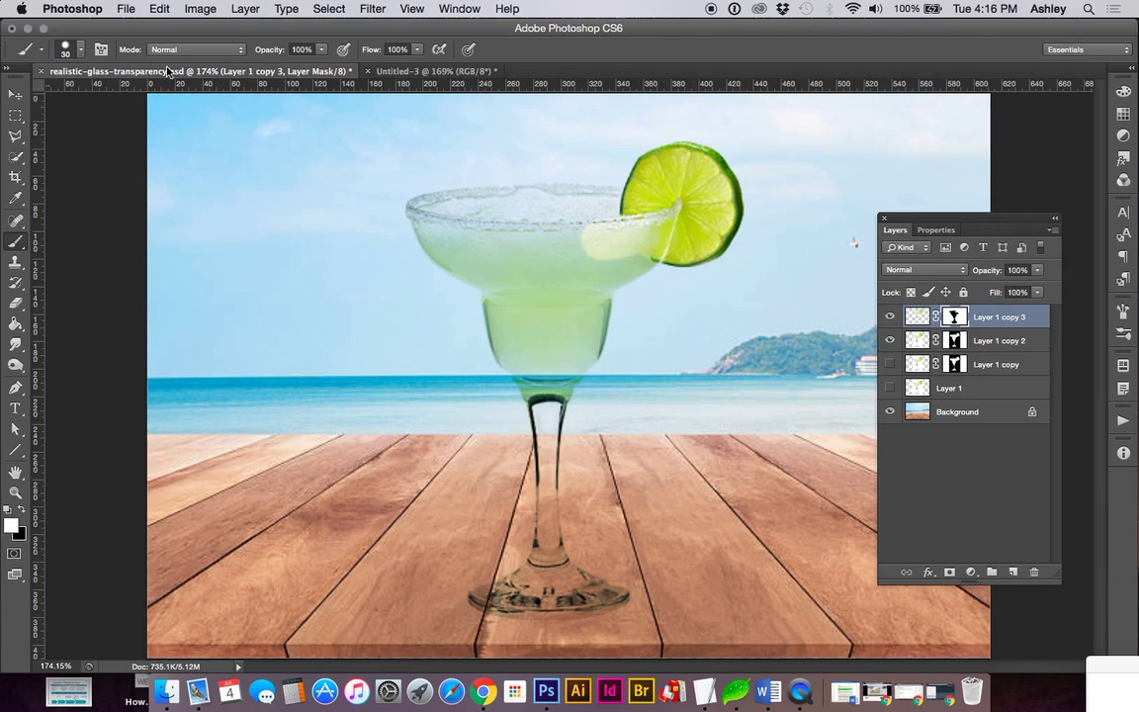
Step: Set the brush to 13% hardness and 50 px size
click(77, 53)
drag(67, 129, 42, 133)
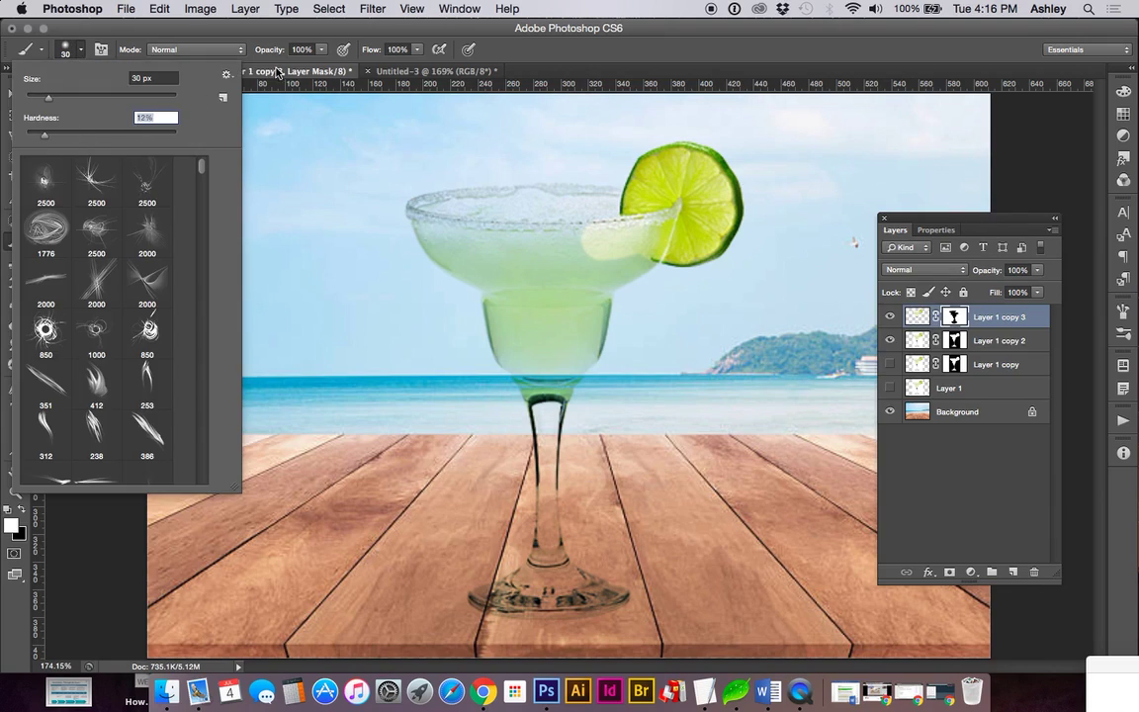
key(Tab)
text(50)
key(Return)
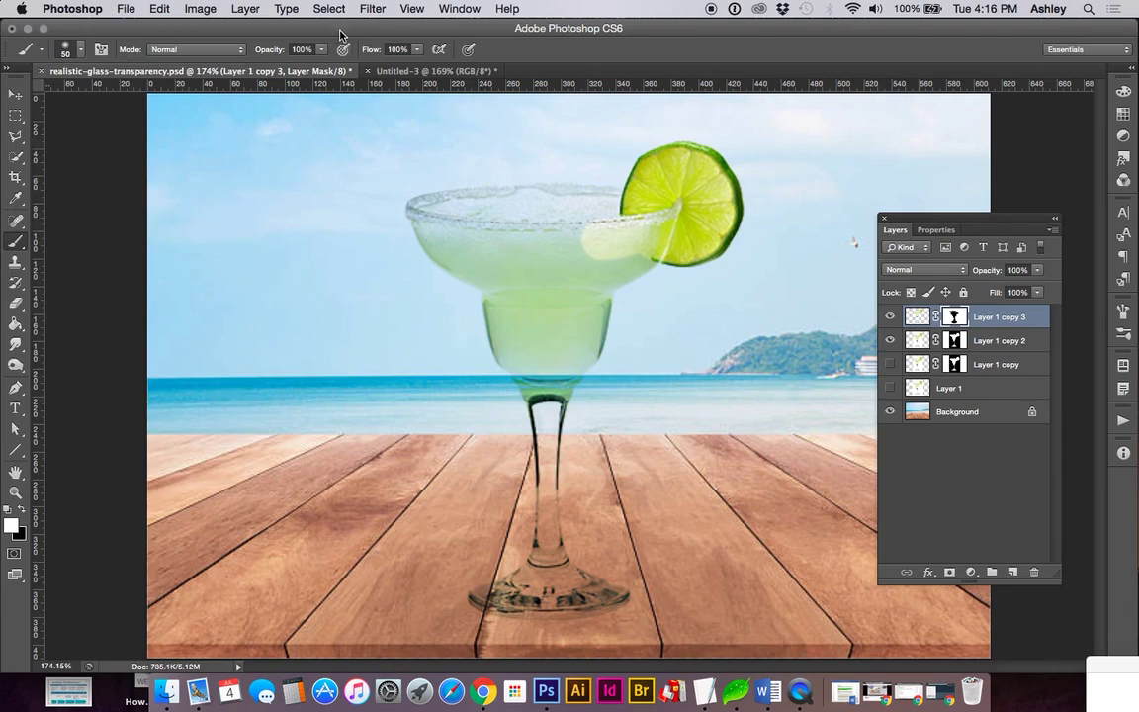
Step: Restore the bowl, lower bowl and left base in white with 50, 30 and 20 px brushes
mouse_move(485, 234)
mouse_down()
mouse_move(572, 253)
mouse_move(444, 223)
mouse_move(613, 228)
mouse_move(496, 220)
mouse_move(617, 243)
mouse_move(567, 264)
mouse_move(637, 240)
mouse_move(589, 251)
mouse_move(567, 312)
mouse_move(576, 288)
mouse_move(581, 306)
mouse_move(576, 293)
mouse_move(524, 350)
mouse_move(504, 279)
mouse_move(440, 227)
mouse_move(565, 292)
mouse_up()
key(bracketleft)
key(bracketleft)
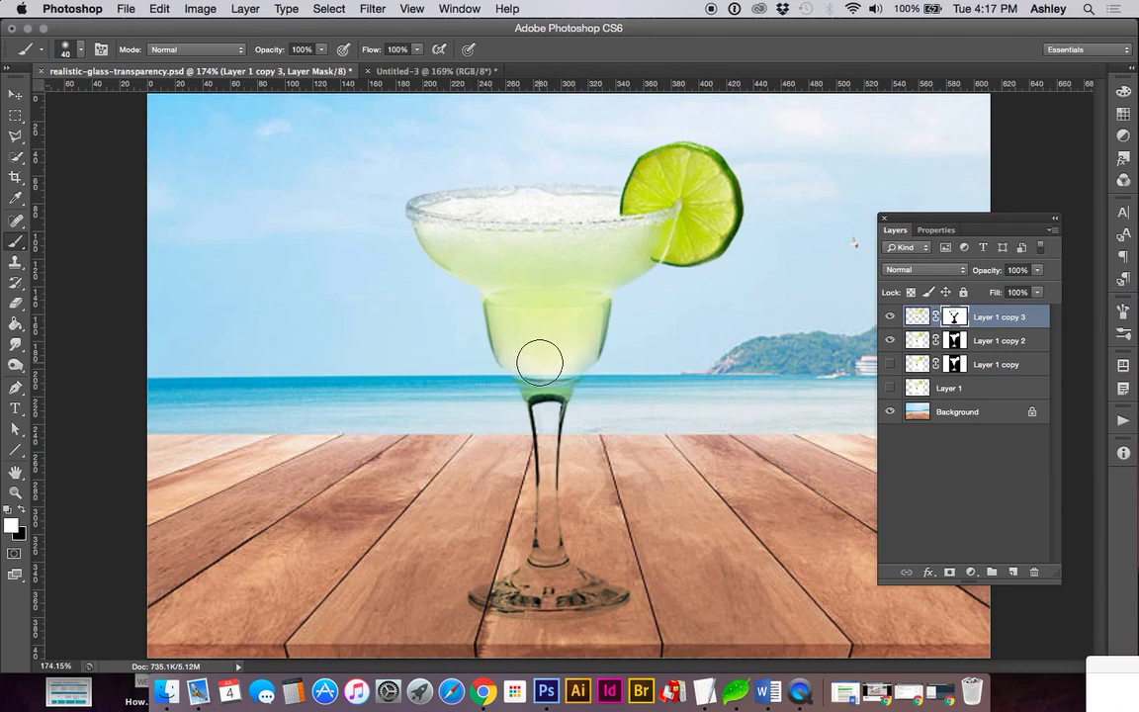
mouse_move(540, 362)
mouse_down()
mouse_move(521, 388)
mouse_move(564, 382)
mouse_move(593, 354)
mouse_move(537, 265)
mouse_move(460, 325)
mouse_move(492, 327)
mouse_up()
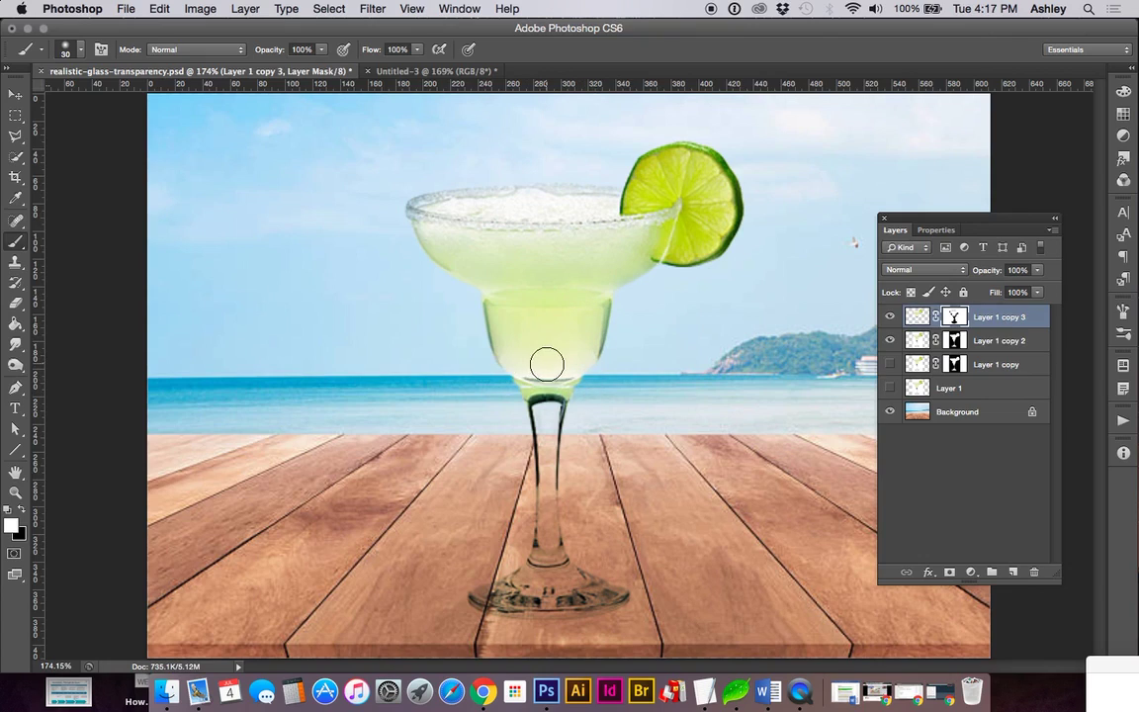
key(bracketleft)
drag(494, 594, 474, 596)
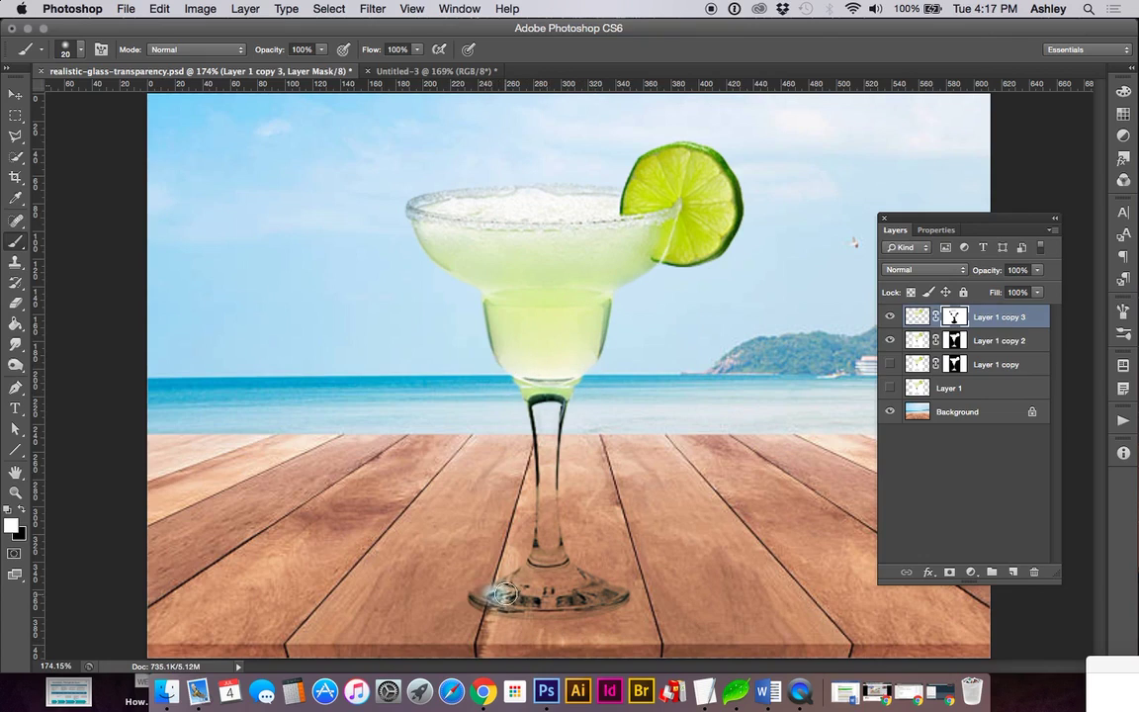
Step: Set brush opacity to 37% and softly reveal the glass base and stem
click(318, 49)
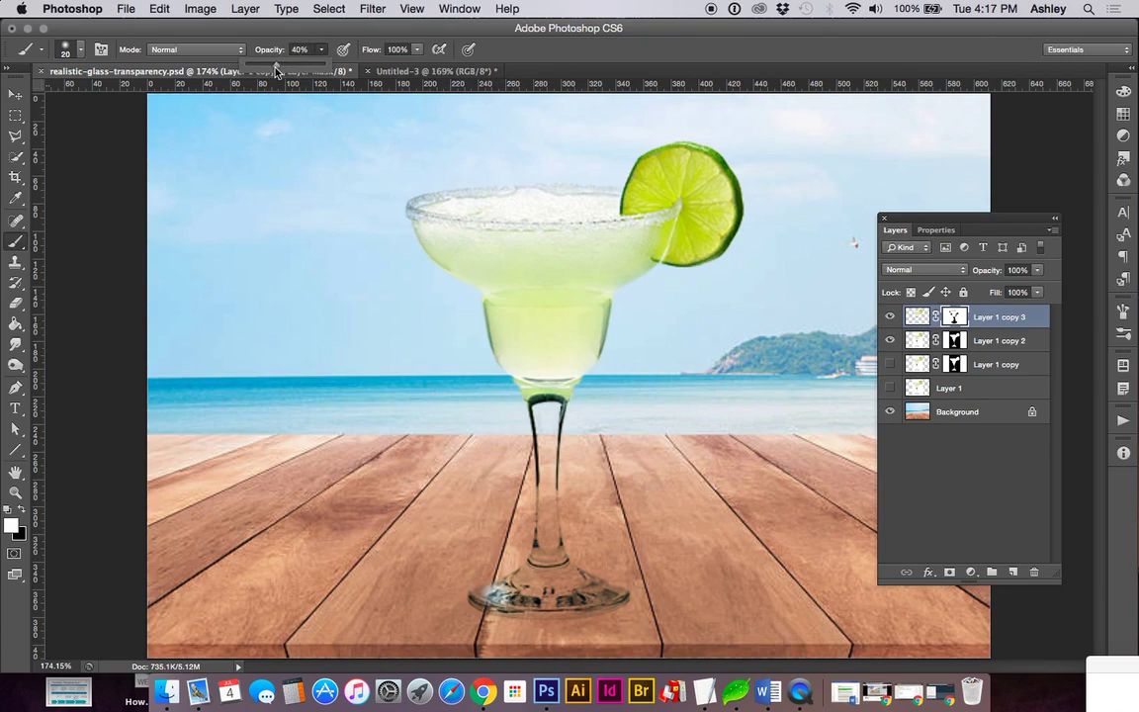
click(494, 593)
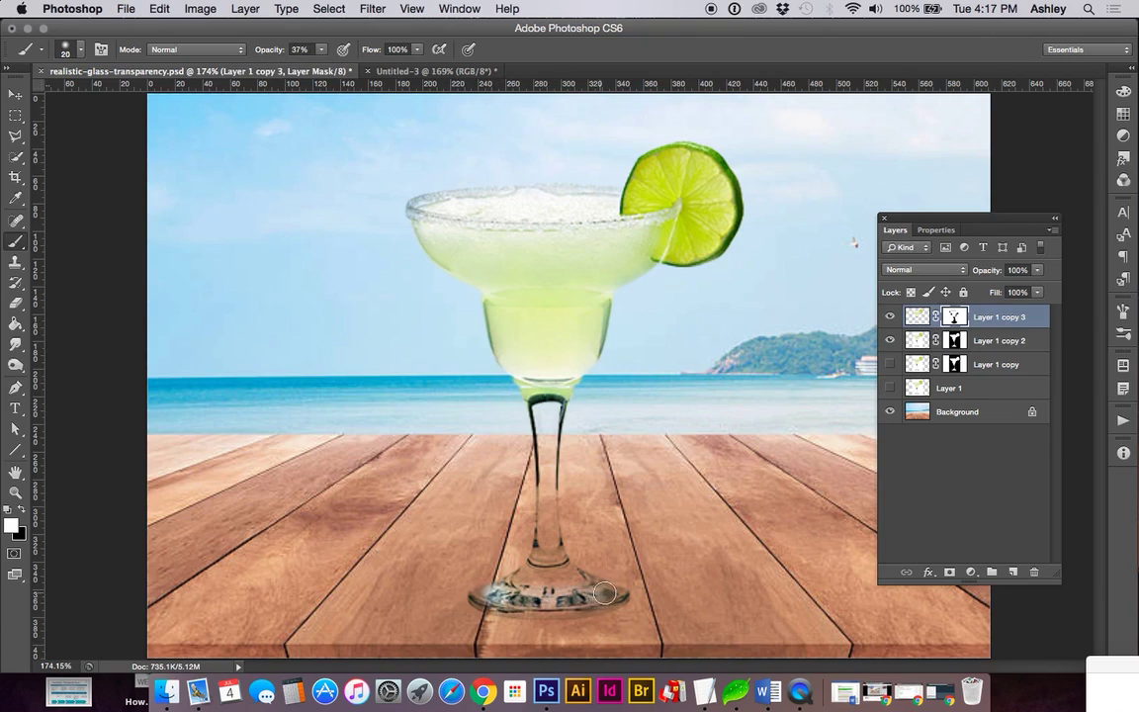
mouse_move(547, 603)
mouse_down()
mouse_move(485, 597)
mouse_move(606, 598)
mouse_up()
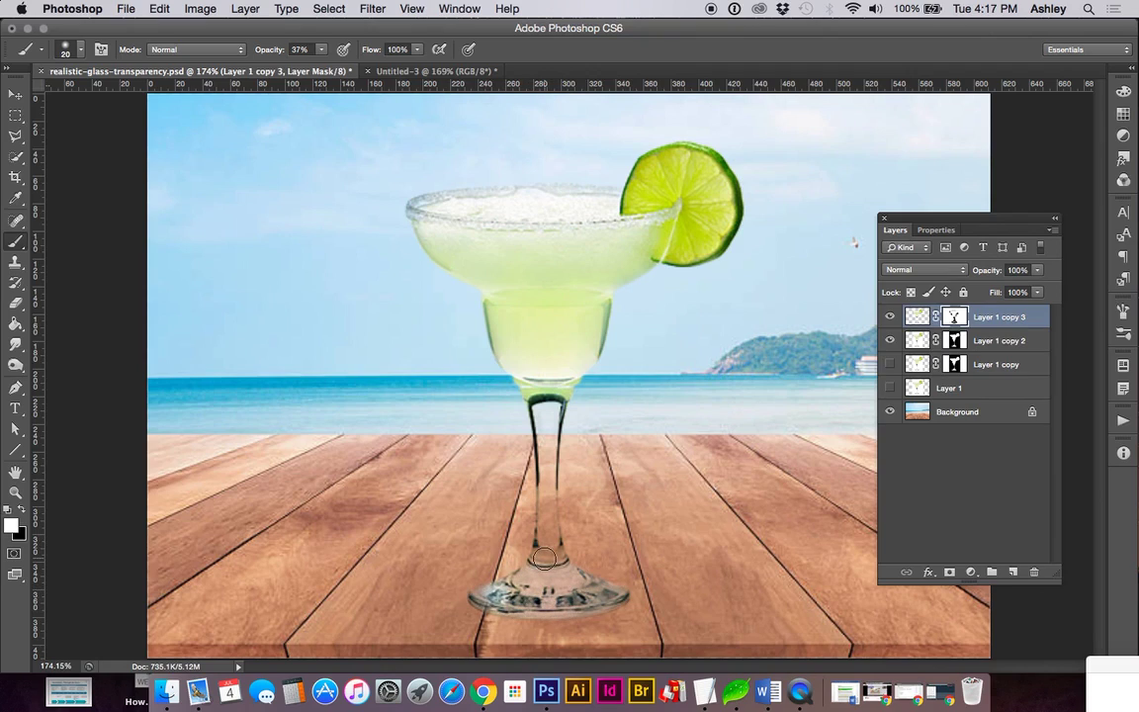
drag(542, 538, 552, 391)
Step: Touch up the stem mask with 15–25 px brushes, alternating black and white
key(bracketleft)
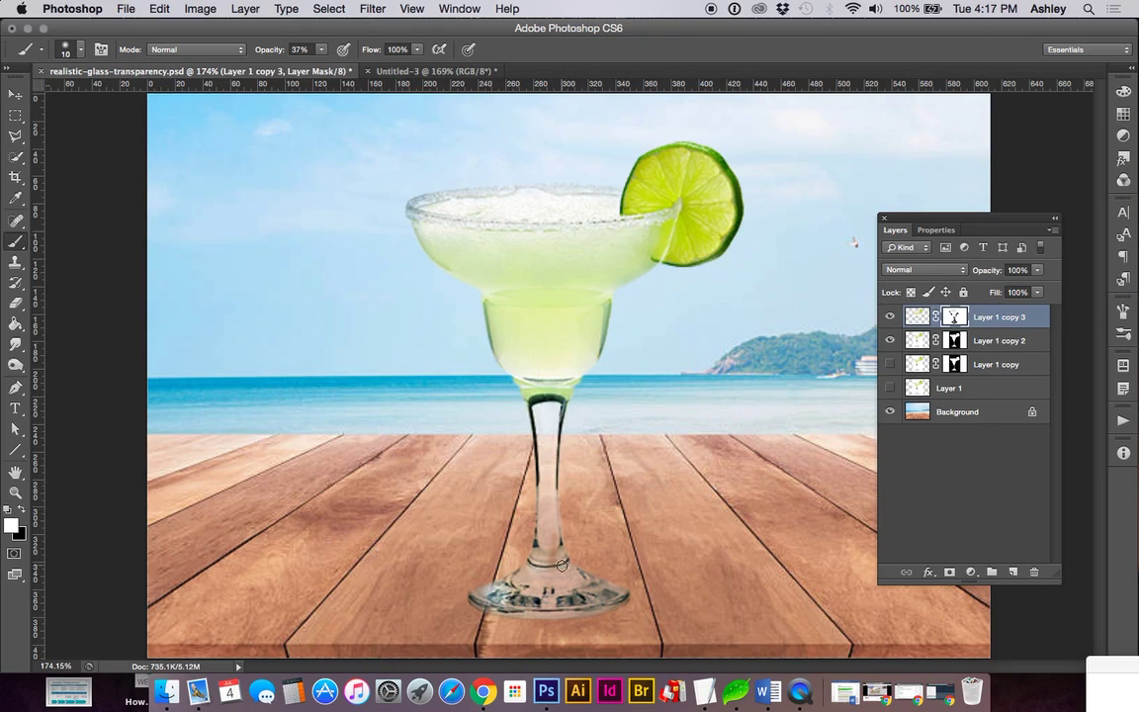
key(x)
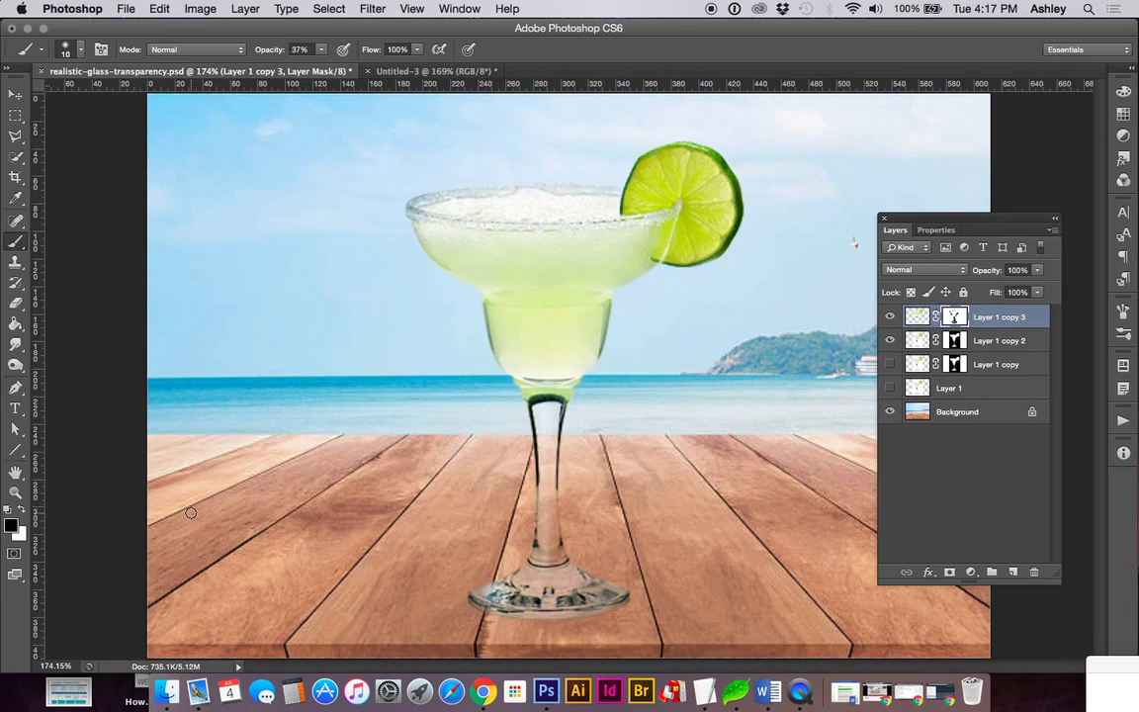
key(x)
key(bracketright)
key(bracketright)
key(bracketright)
key(x)
key(bracketleft)
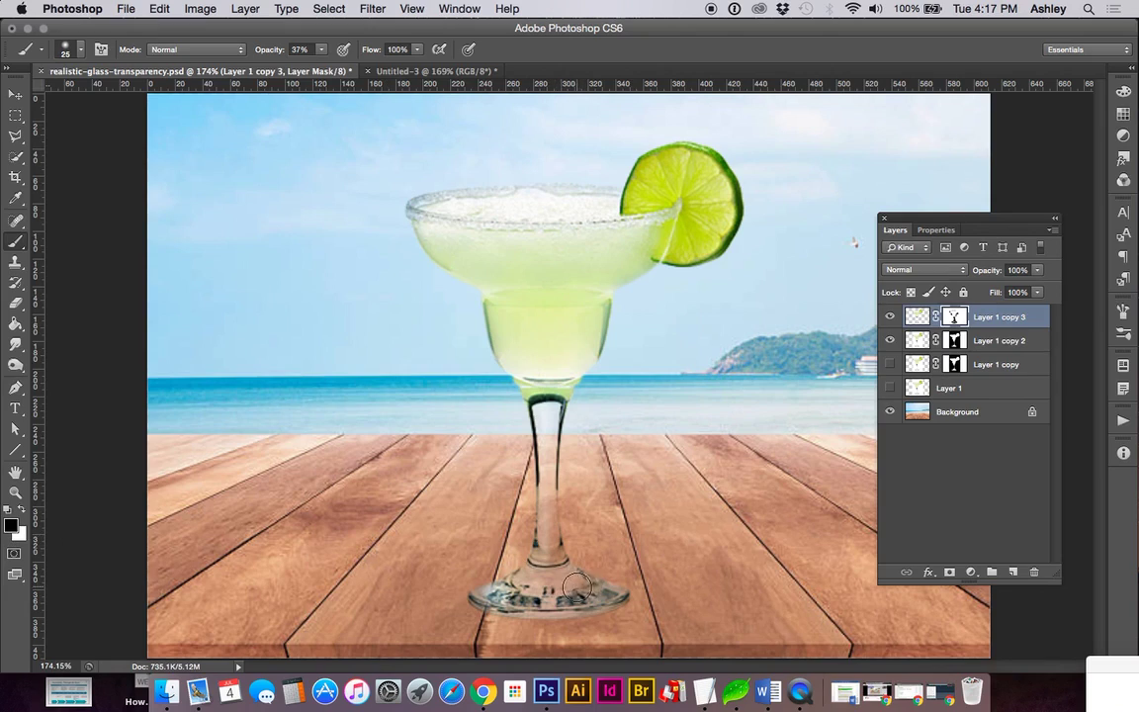
key(x)
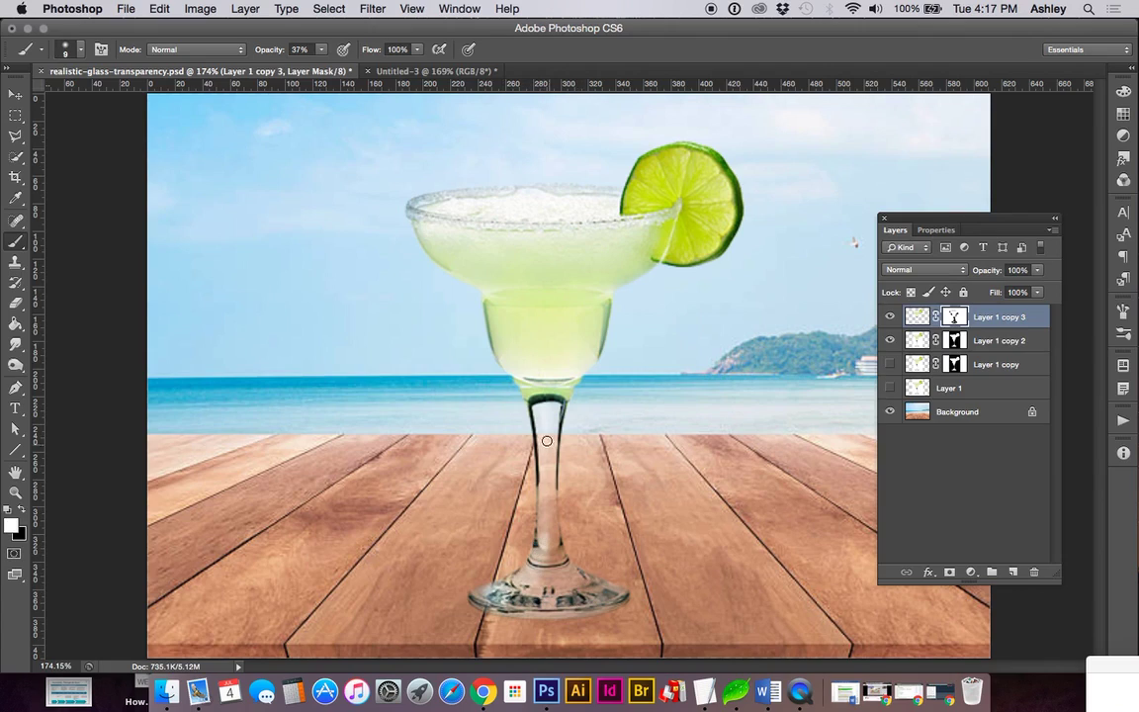
key(x)
Step: Make the stem more see-through in black, then fine-tune with 9–25 px brushes
drag(549, 544, 551, 482)
key(bracketright)
key(bracketright)
key(bracketright)
key(bracketright)
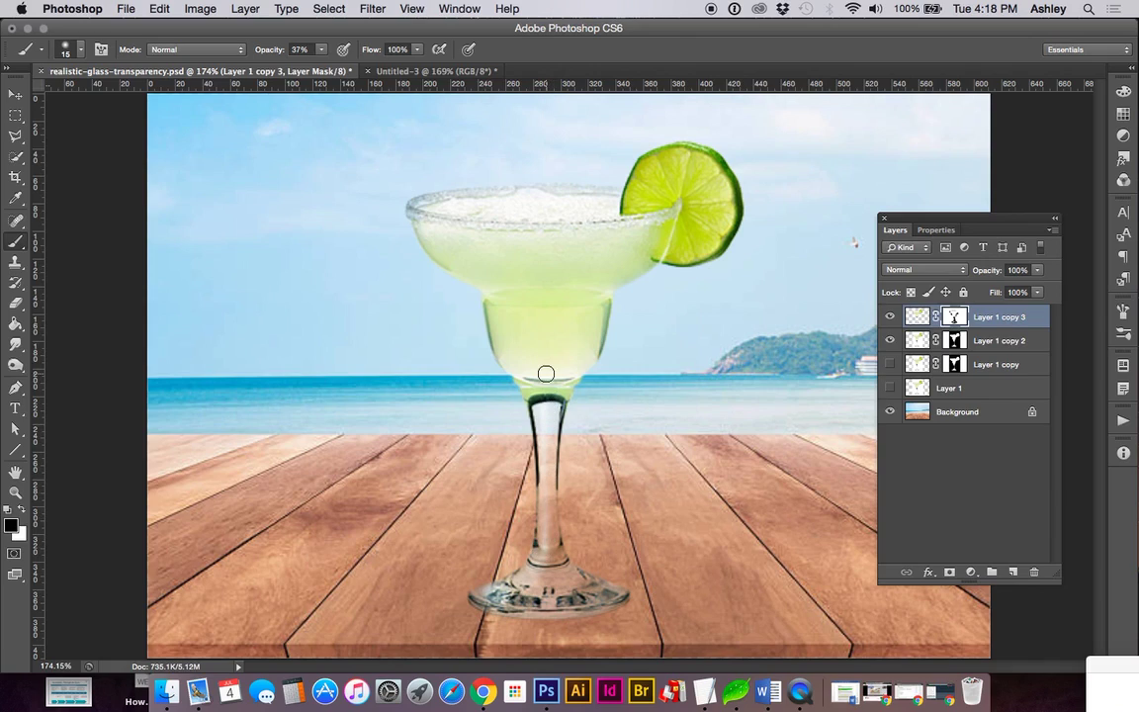
key(x)
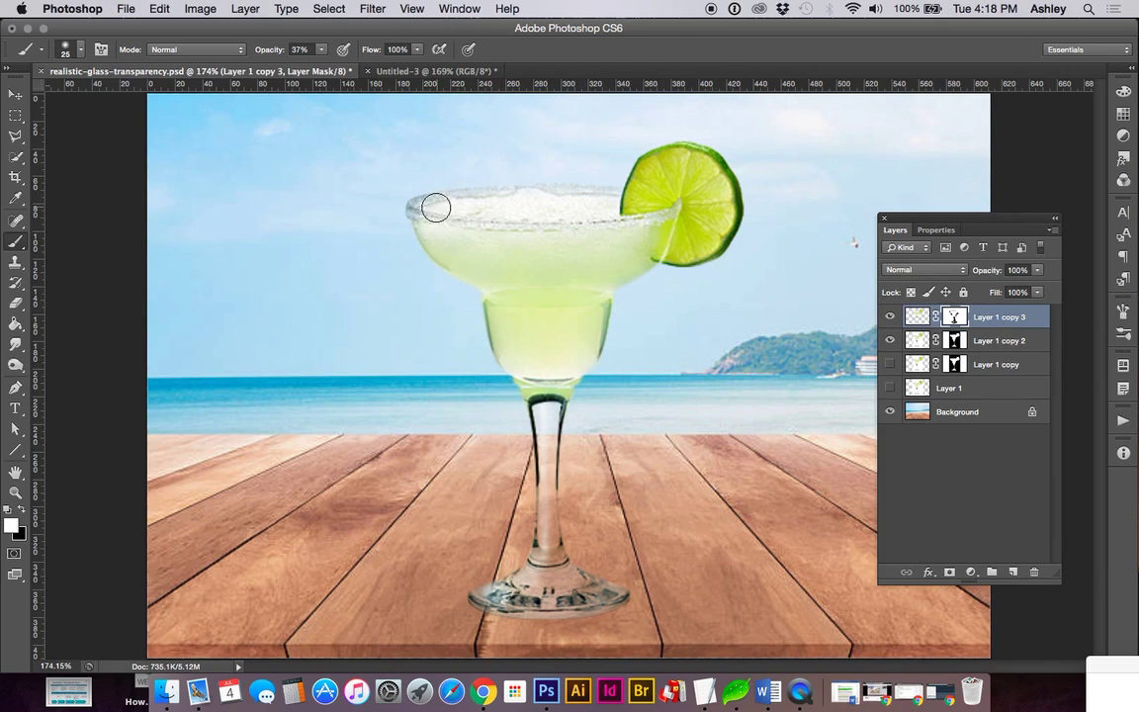
key(bracketleft)
key(bracketleft)
key(x)
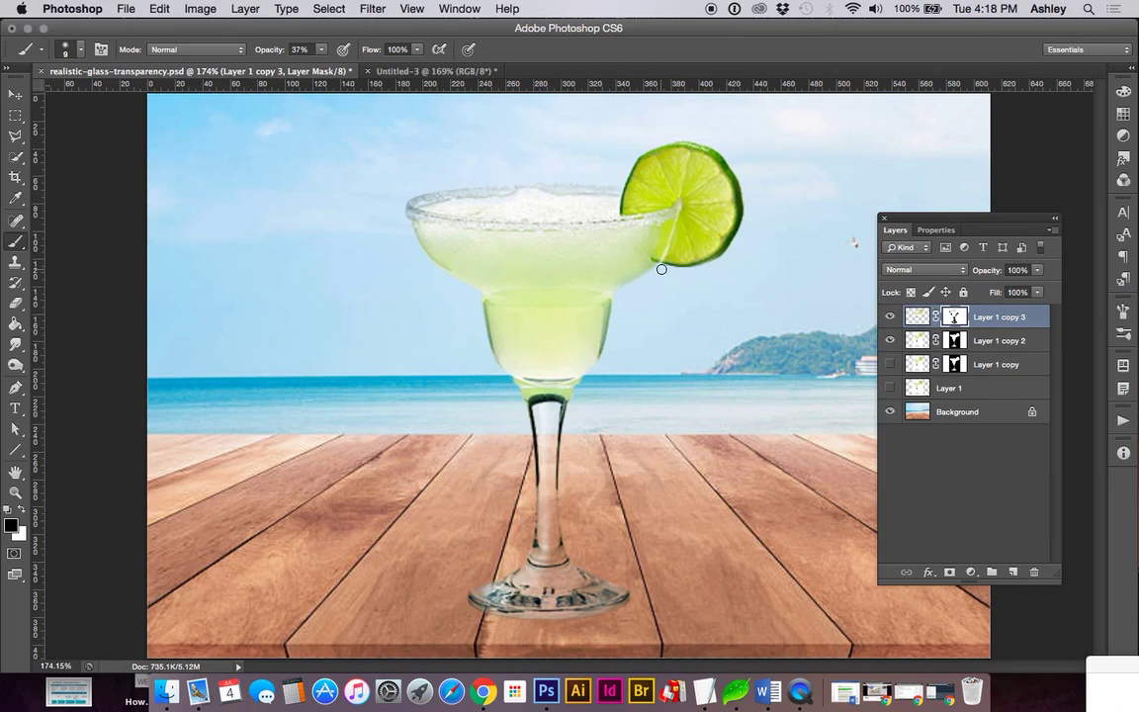
key(x)
Step: Lower brush opacity to 14% and faintly restore the stem with a 20 px white brush
click(322, 51)
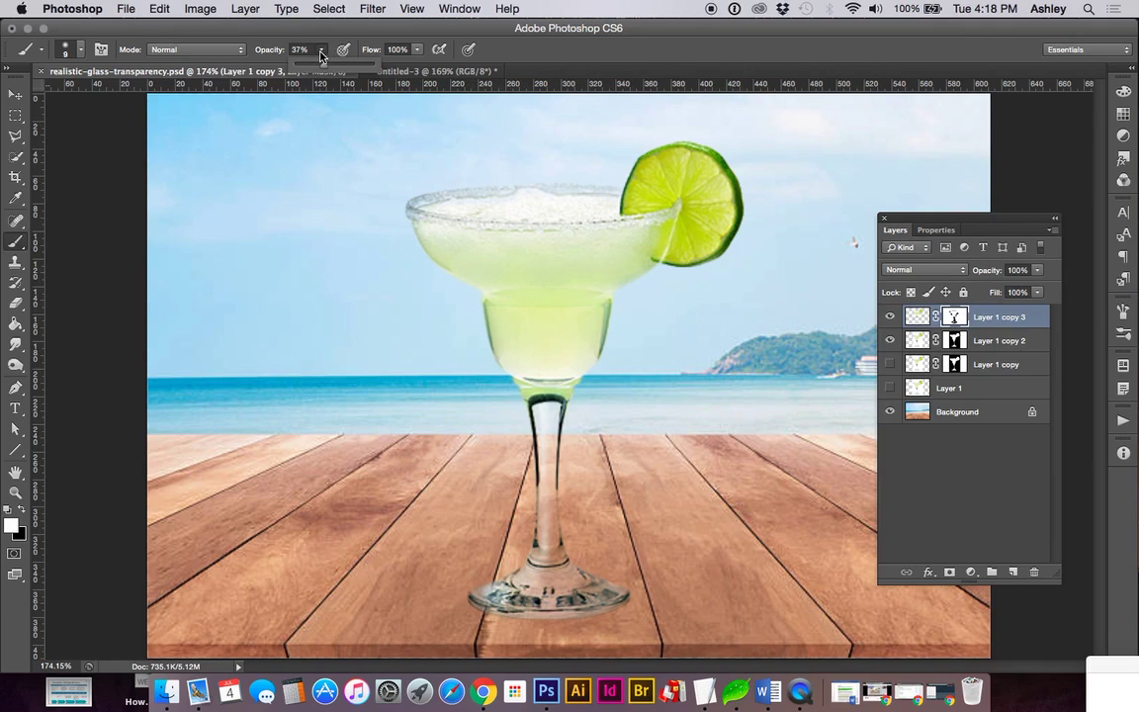
click(510, 568)
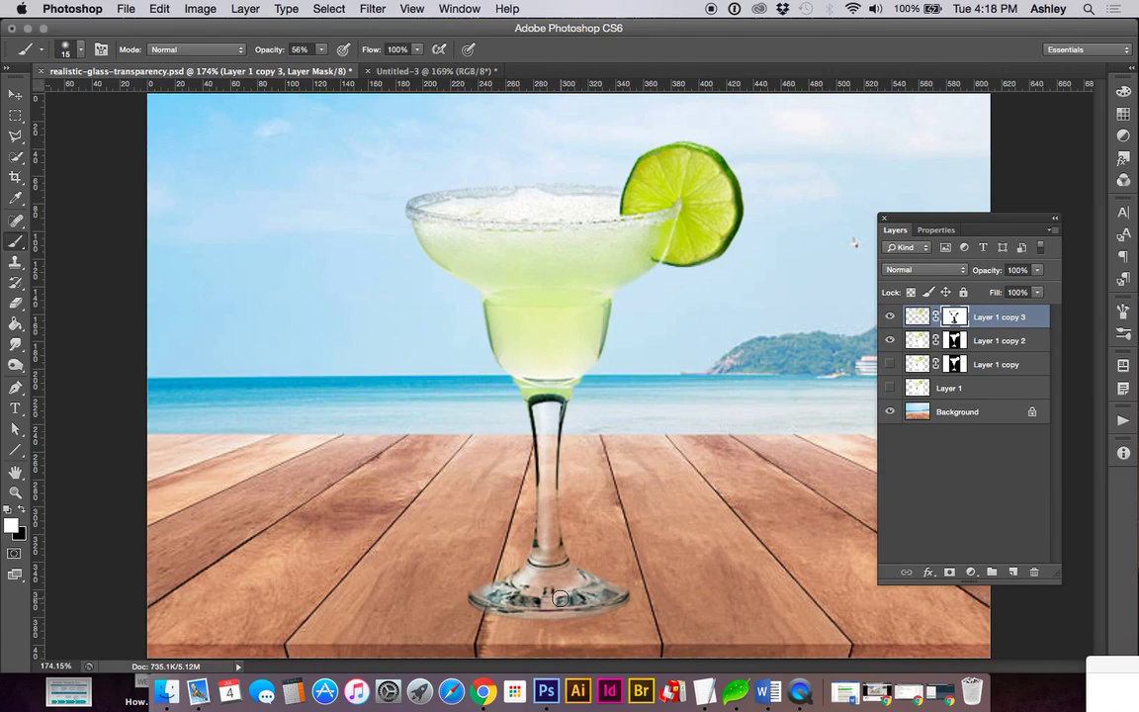
key(x)
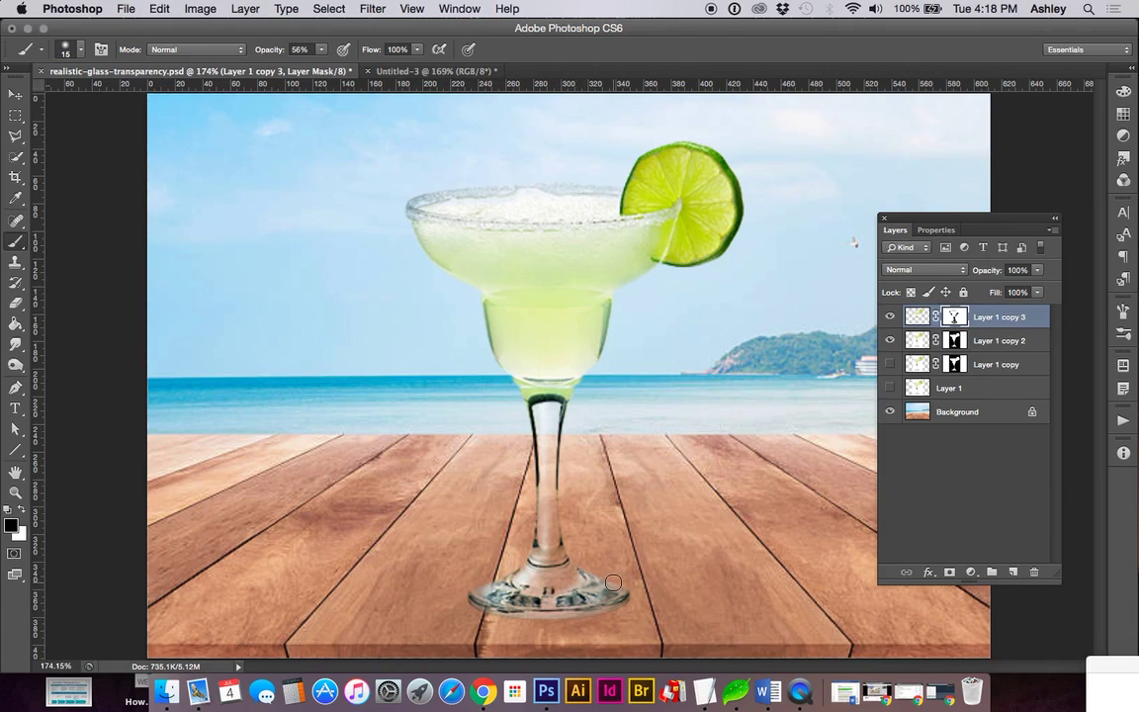
click(293, 51)
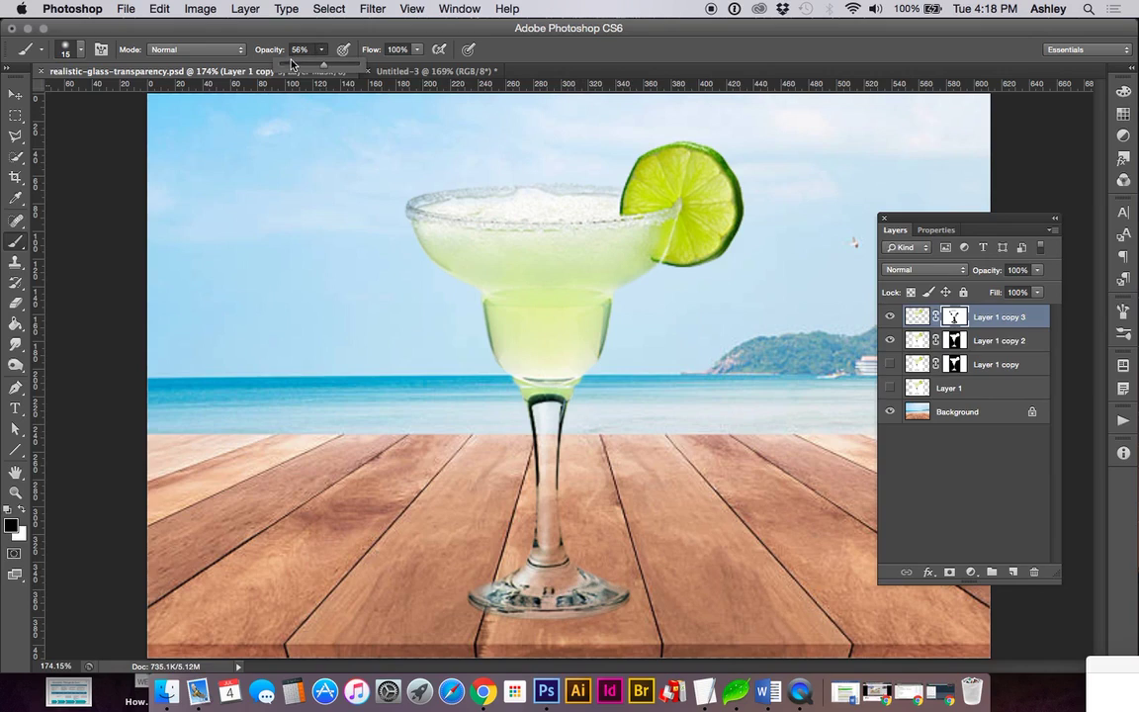
click(486, 57)
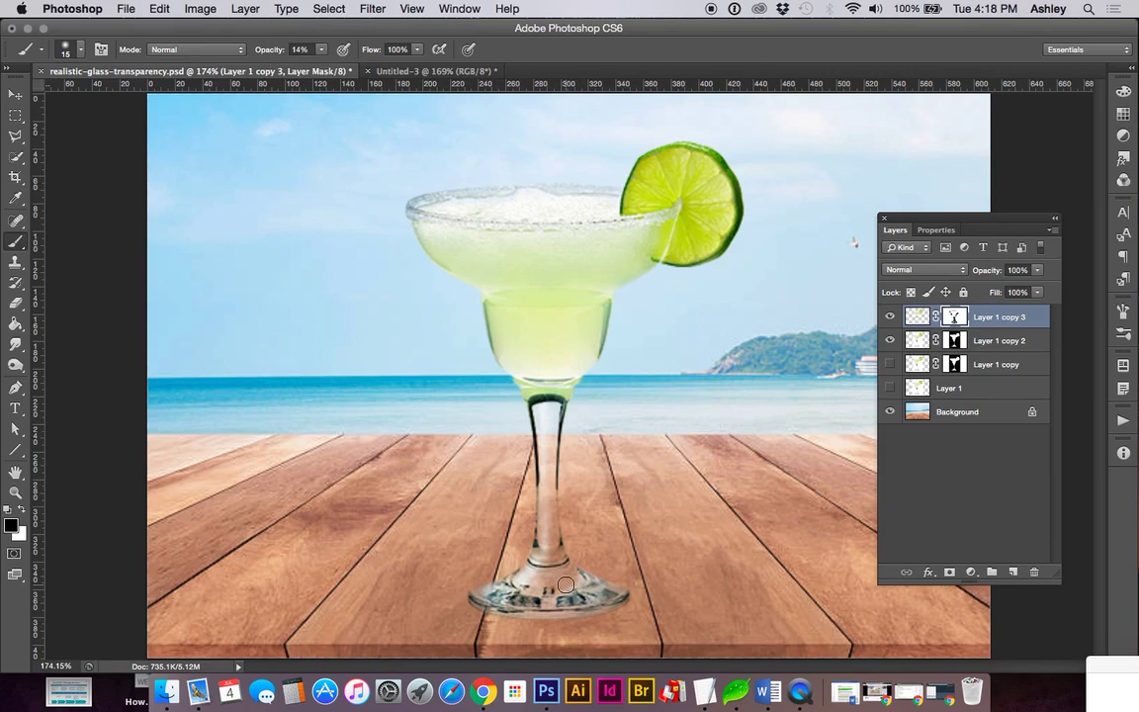
key(bracketright)
key(x)
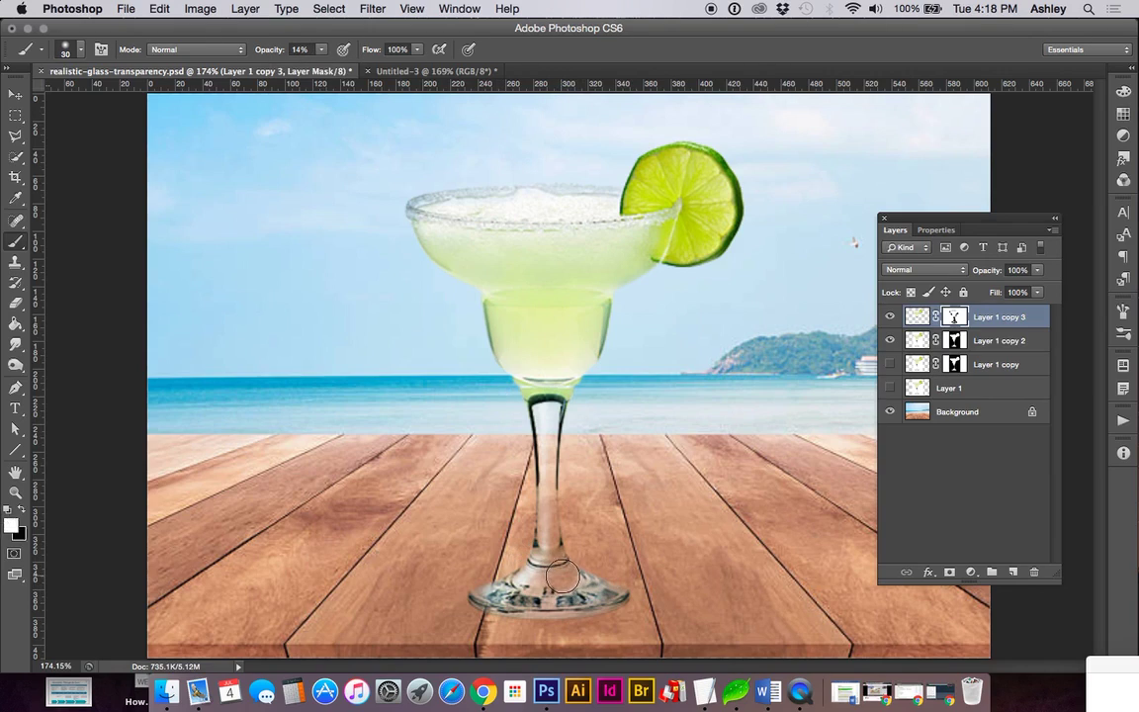
key(bracketleft)
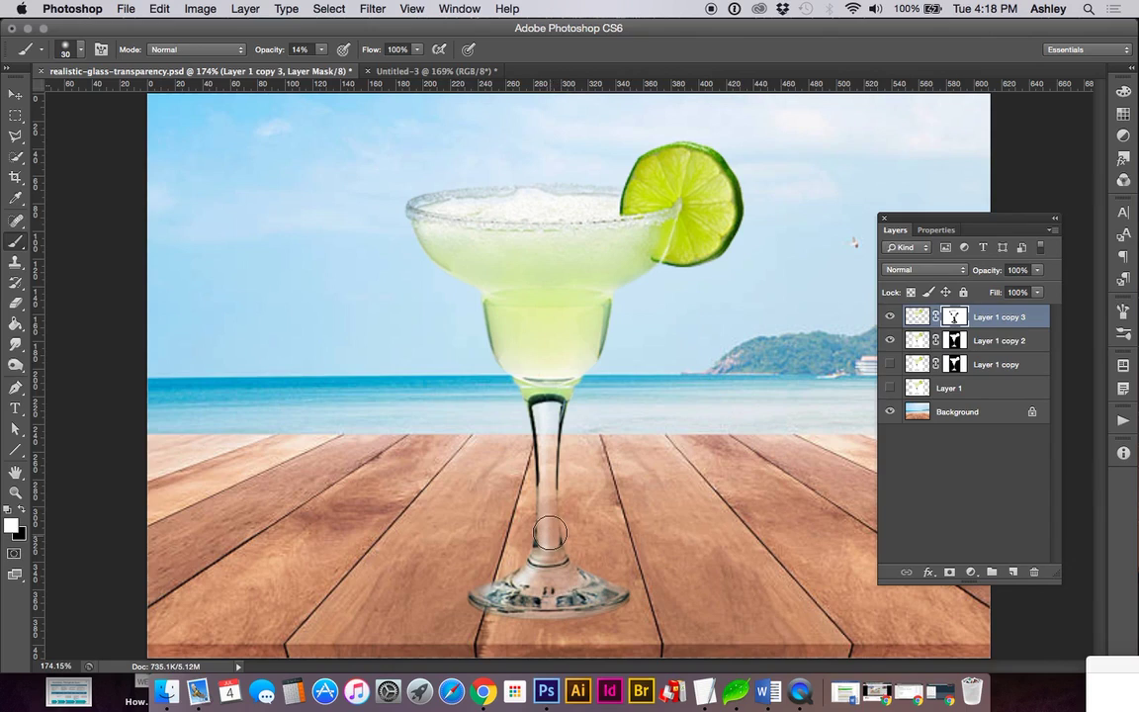
mouse_move(550, 531)
mouse_down()
mouse_move(542, 388)
mouse_move(541, 408)
mouse_up()
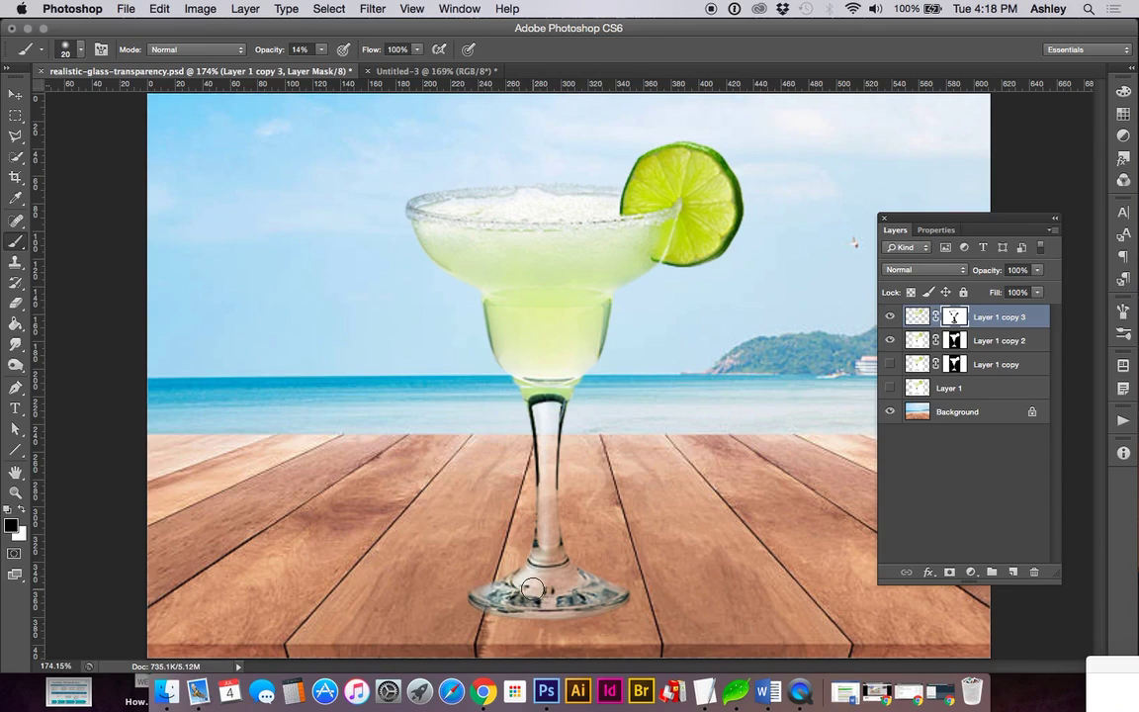
Step: Raise opacity to 83%, adjust brush size and colour, then settle on white at 17% opacity
drag(321, 49, 378, 69)
key(x)
key(bracketleft)
key(bracketleft)
key(bracketleft)
key(x)
click(321, 50)
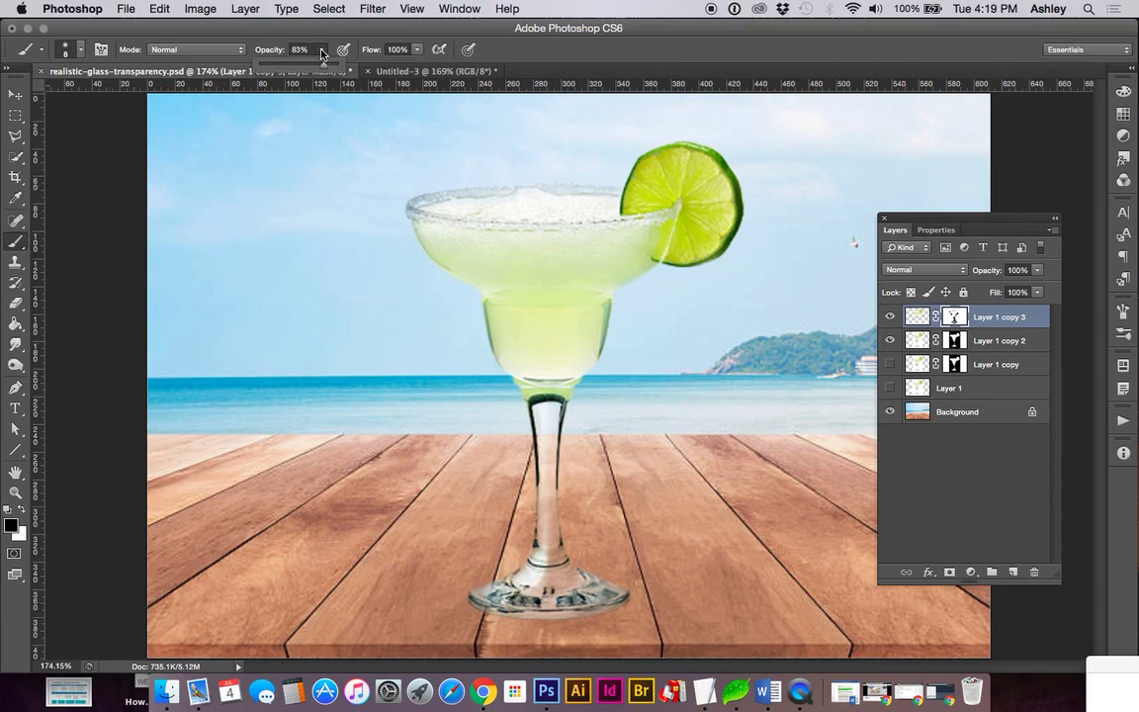
key(Return)
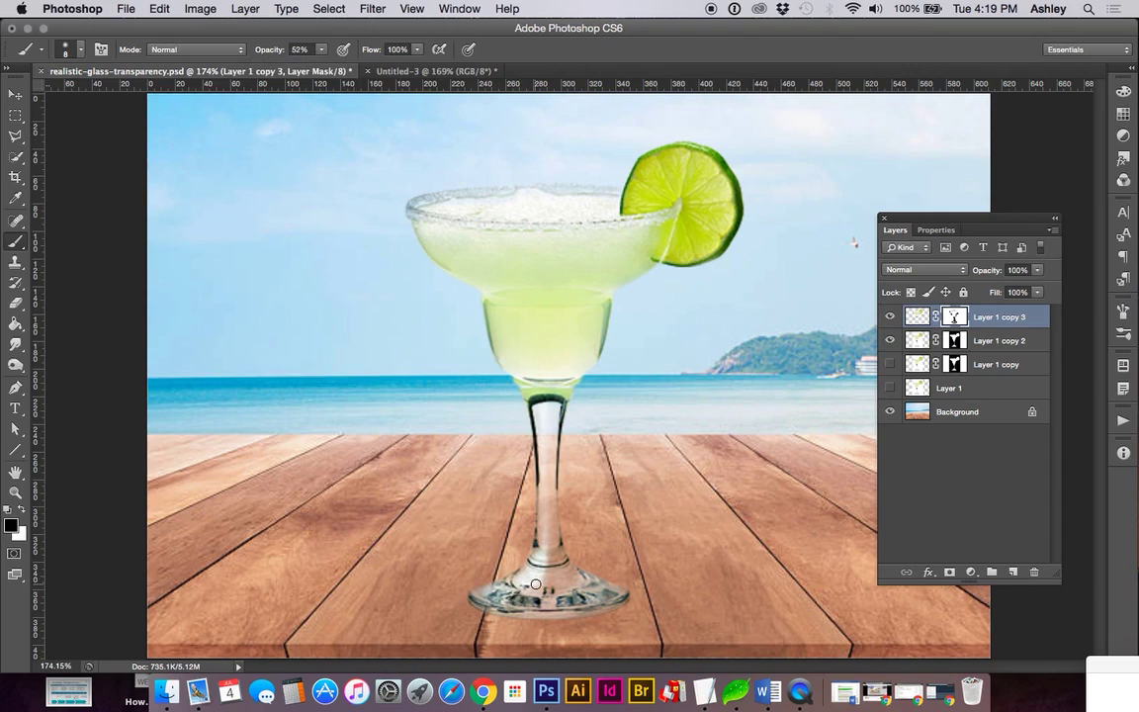
key(bracketright)
key(bracketright)
key(bracketright)
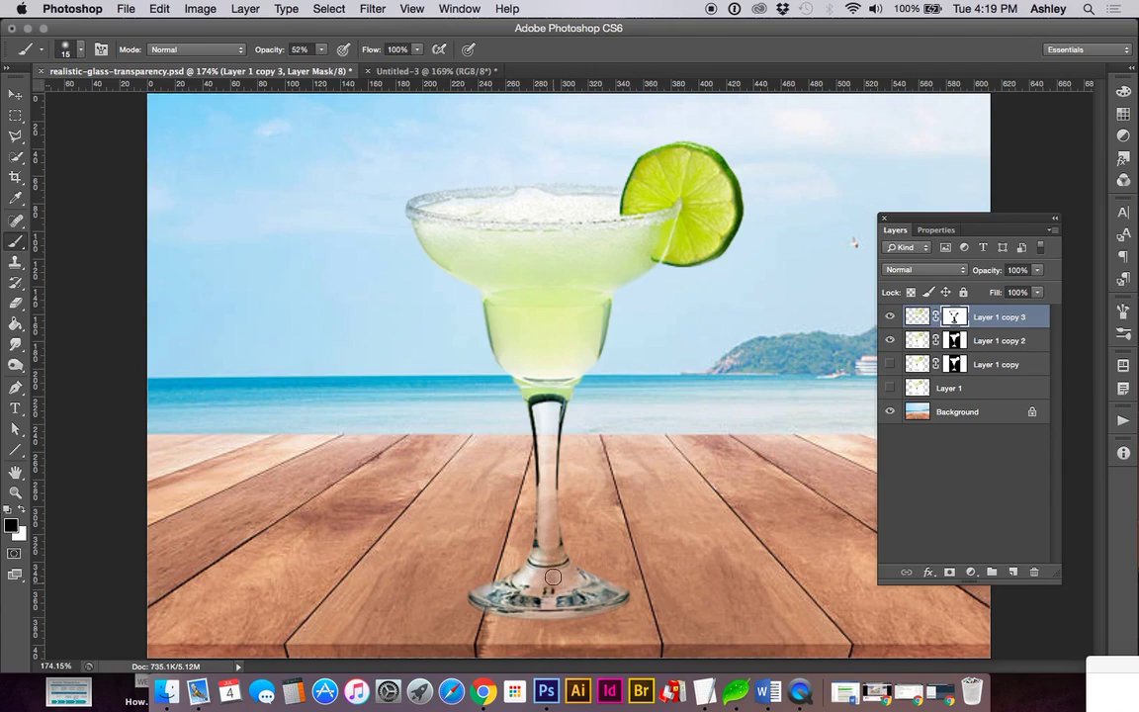
key(x)
click(323, 50)
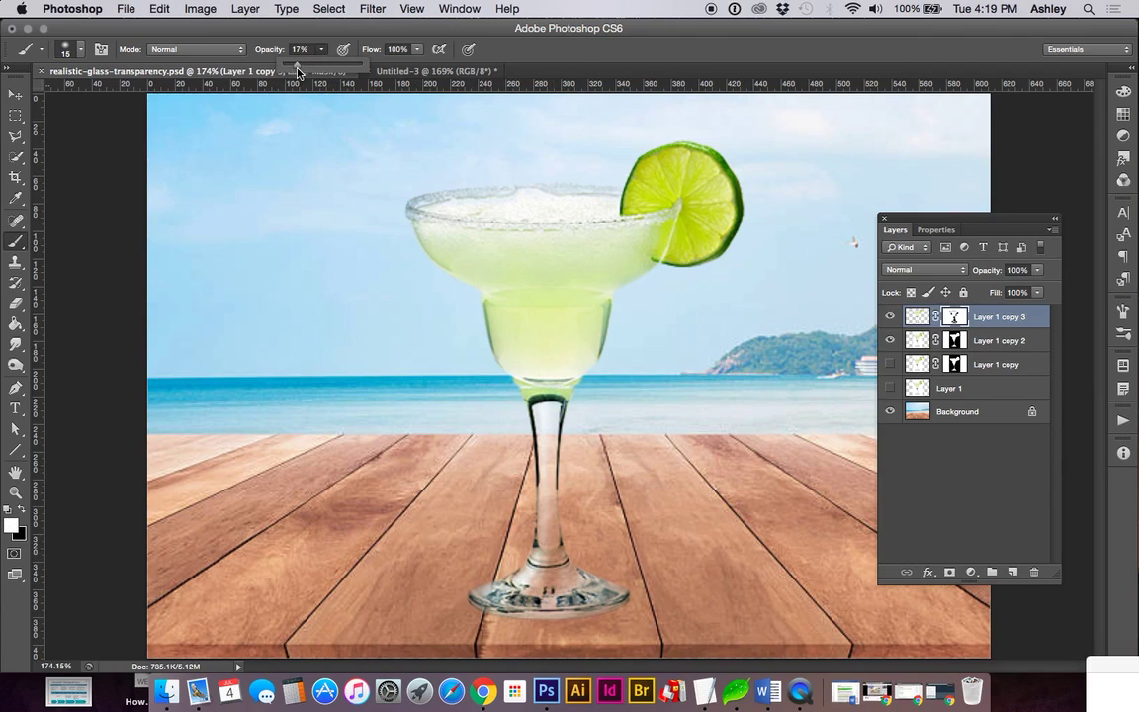
click(493, 534)
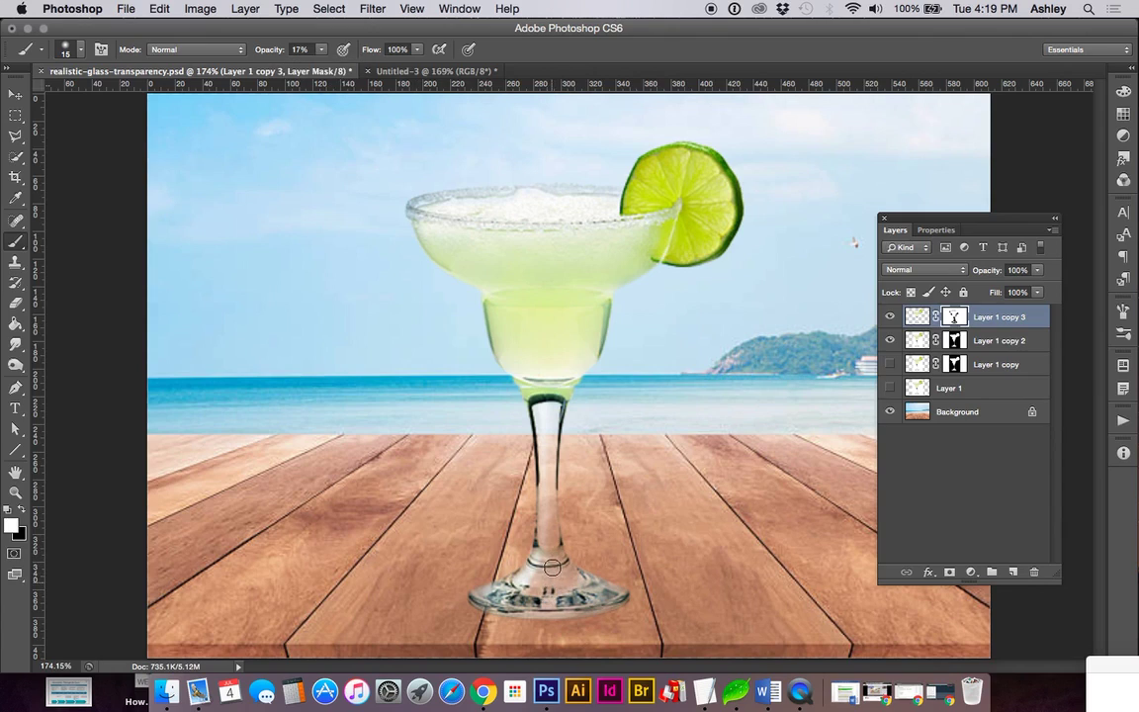
Step: Select Layer 1 copy and add a new empty Layer 2 above it
key(super+1)
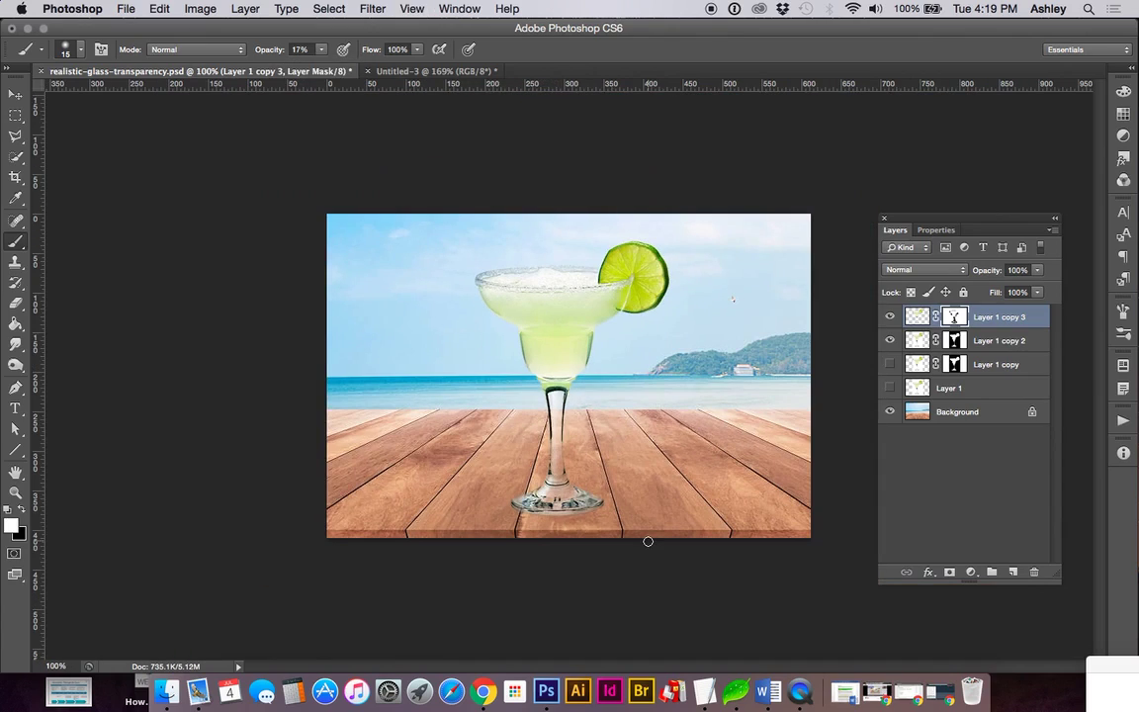
click(917, 317)
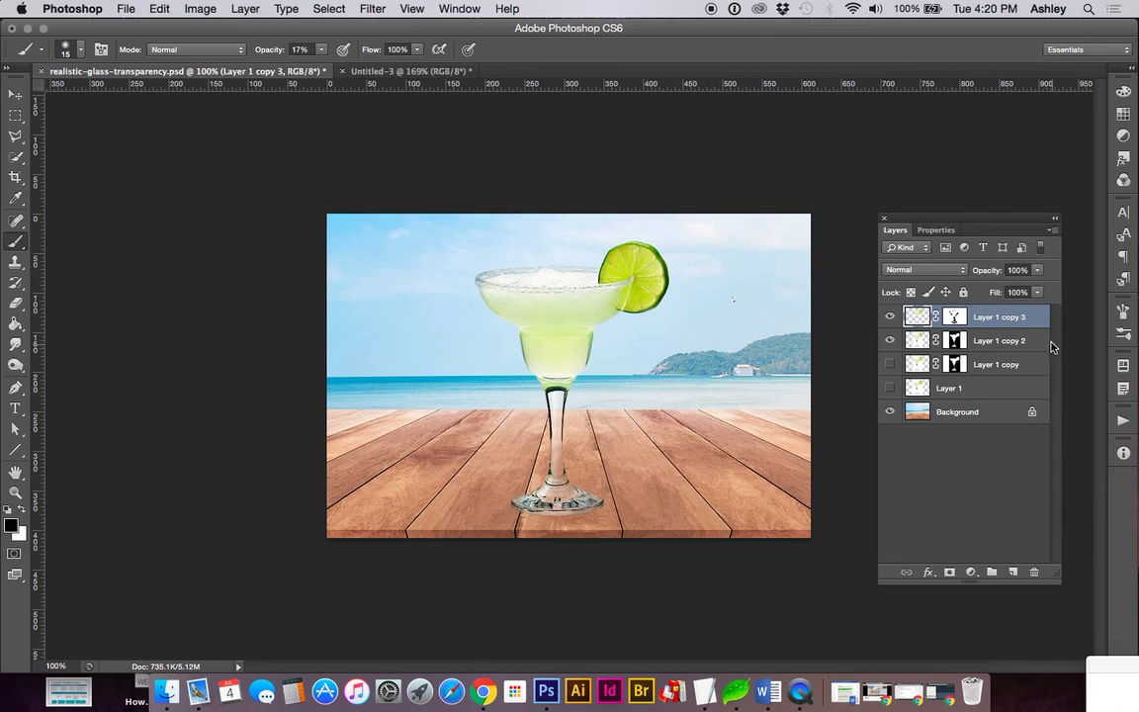
click(1009, 364)
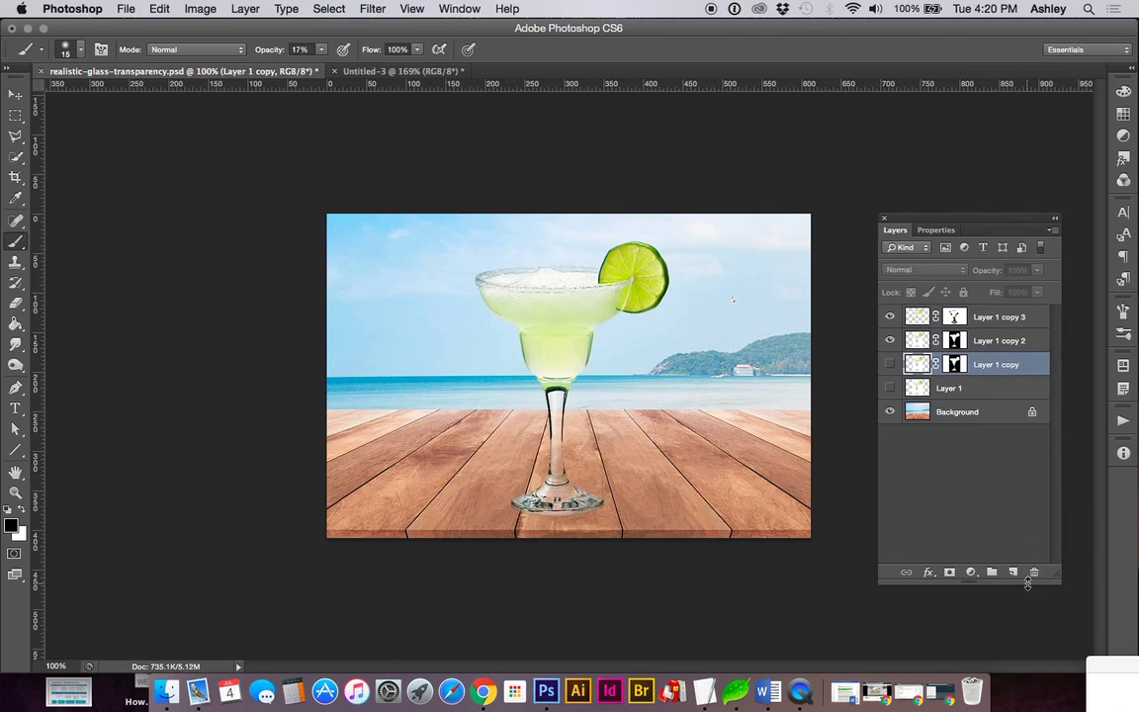
click(1012, 571)
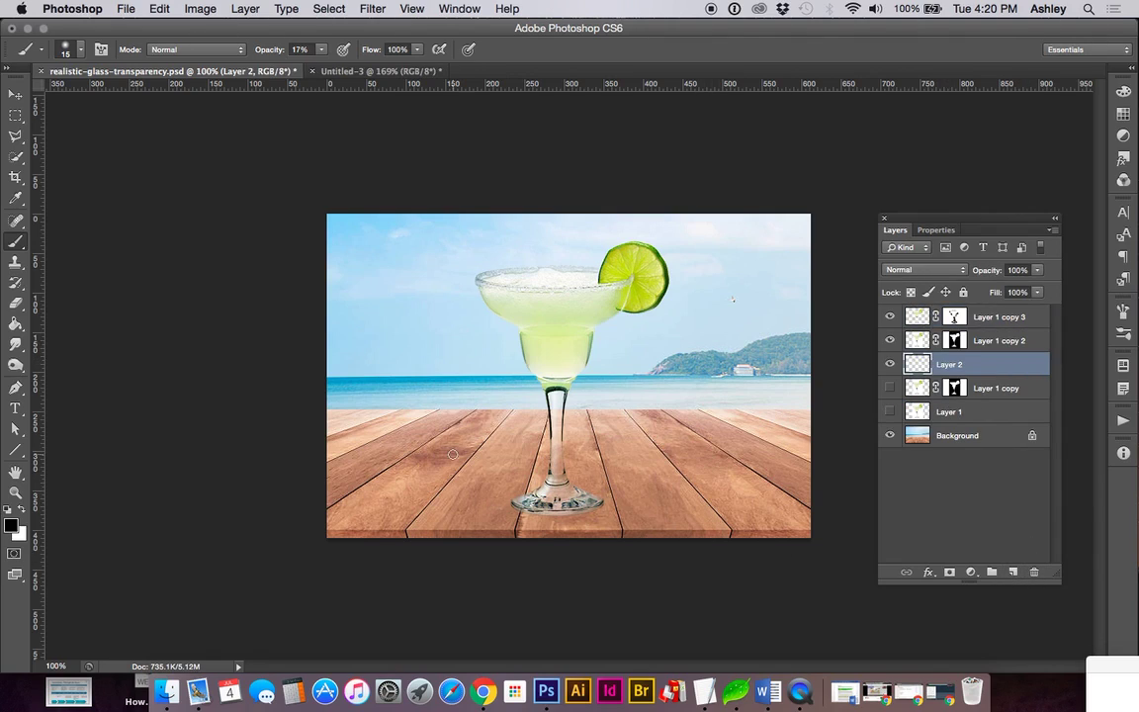
Step: Paint a soft shadow under the glass base with the brush at 38% opacity
key(super+equal)
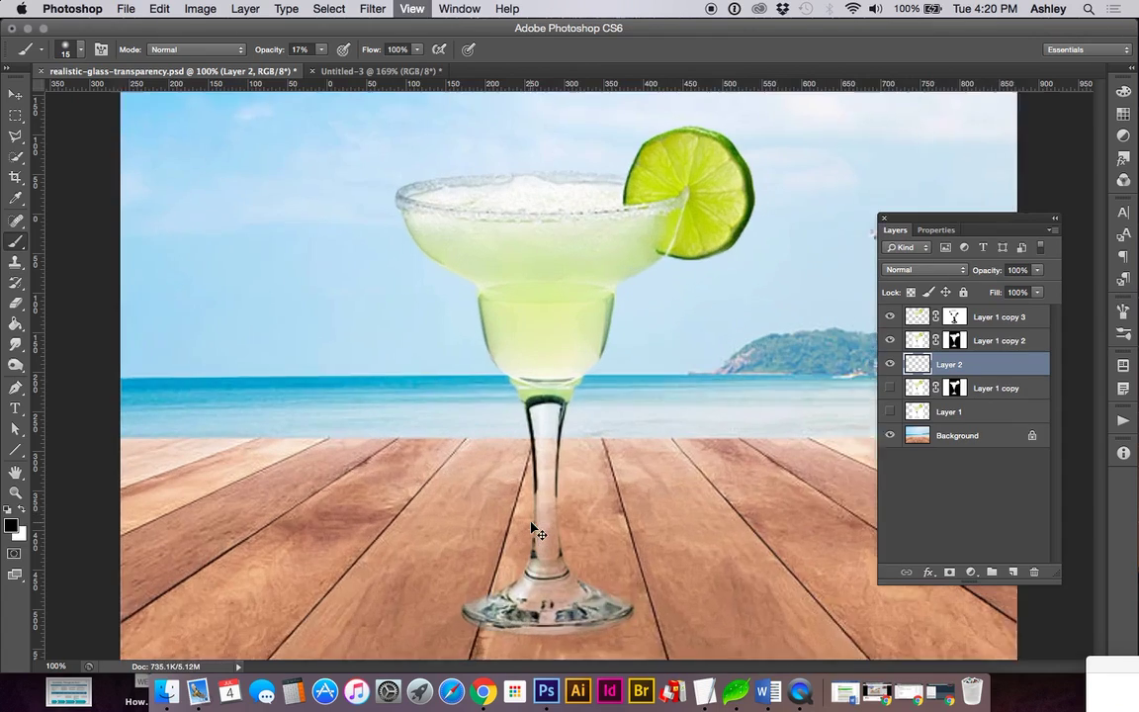
scroll(481, 473, down, 3)
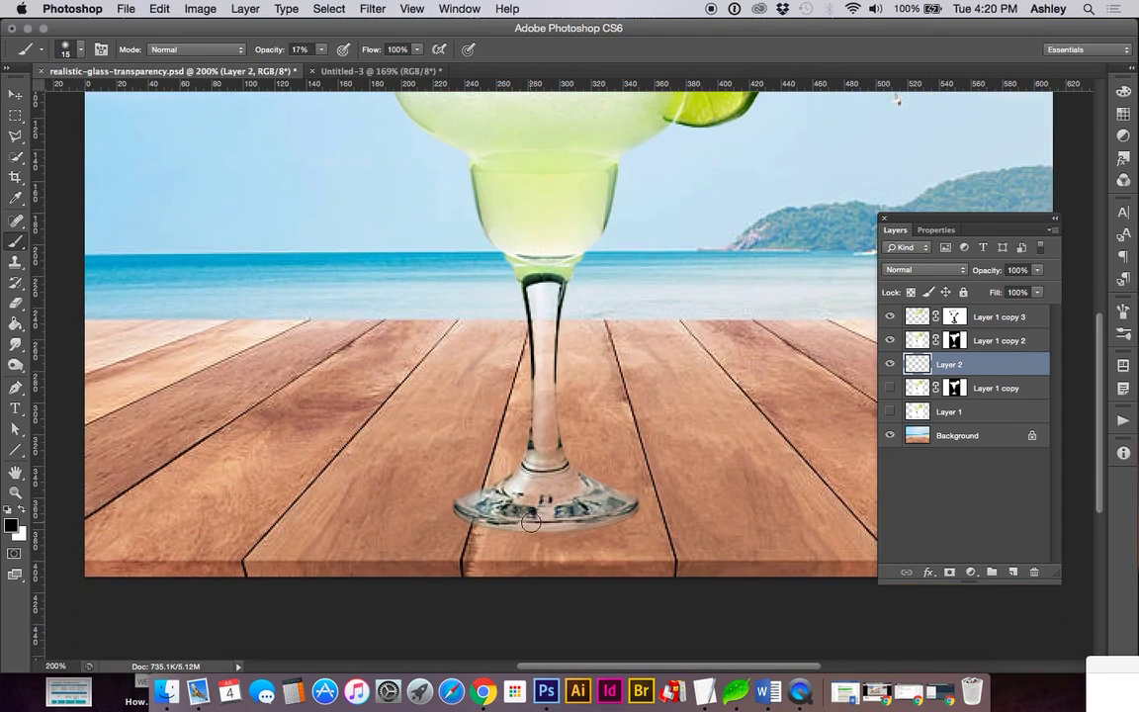
click(66, 48)
click(404, 23)
drag(321, 57, 349, 66)
mouse_move(464, 518)
mouse_down()
mouse_move(556, 529)
mouse_move(627, 512)
mouse_move(562, 526)
mouse_move(464, 509)
mouse_up()
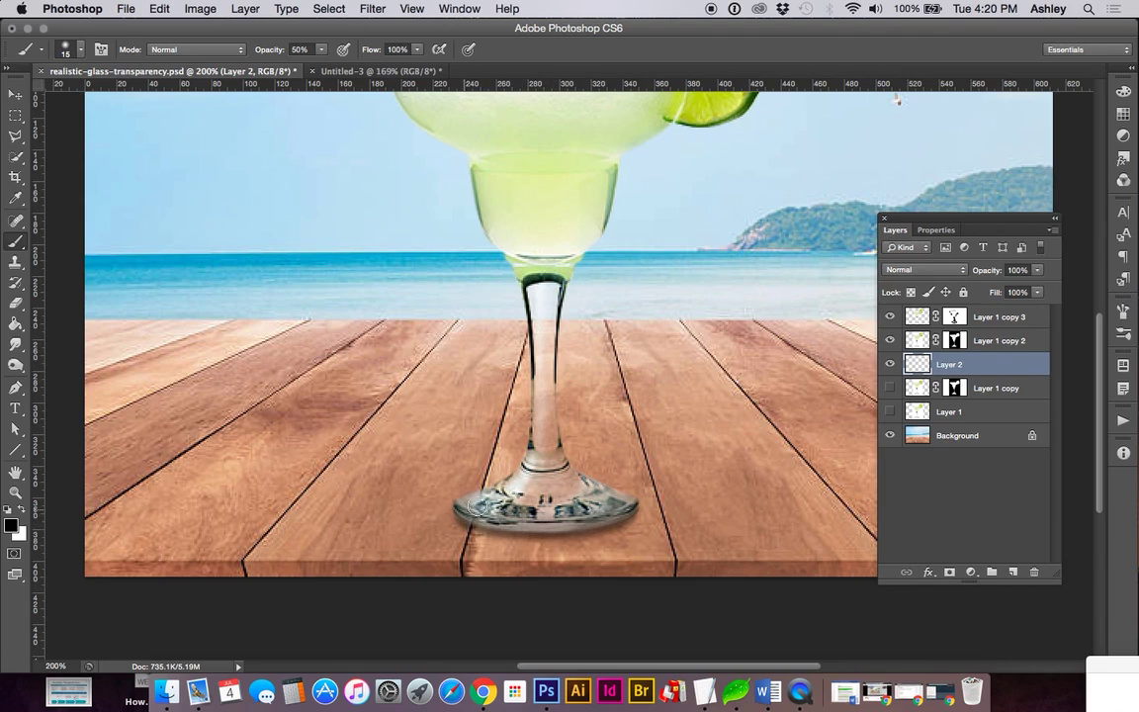
Step: Set Layer 2 to Multiply blend mode at about 41% opacity
key(super+minus)
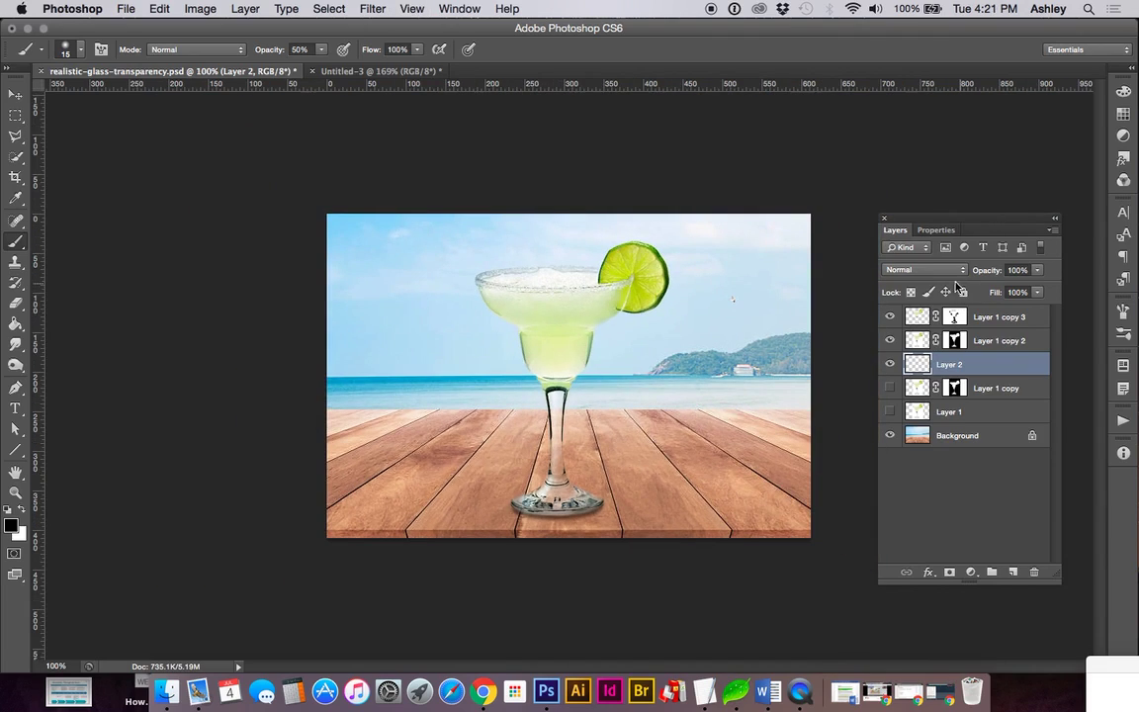
click(929, 269)
click(909, 308)
click(1038, 270)
click(1010, 288)
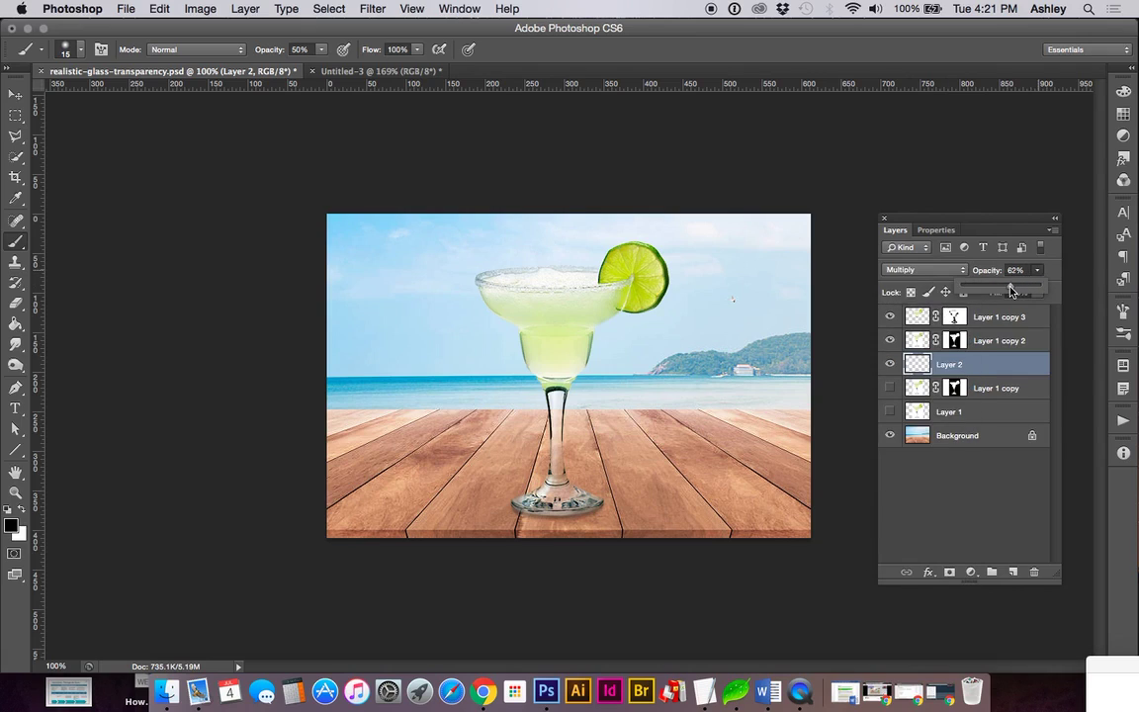
drag(1002, 290, 996, 291)
Step: Group Layer 1 copy 3 through Layer 2 into Group 1 and move it about 159 px right
click(1001, 324)
shift+click(999, 366)
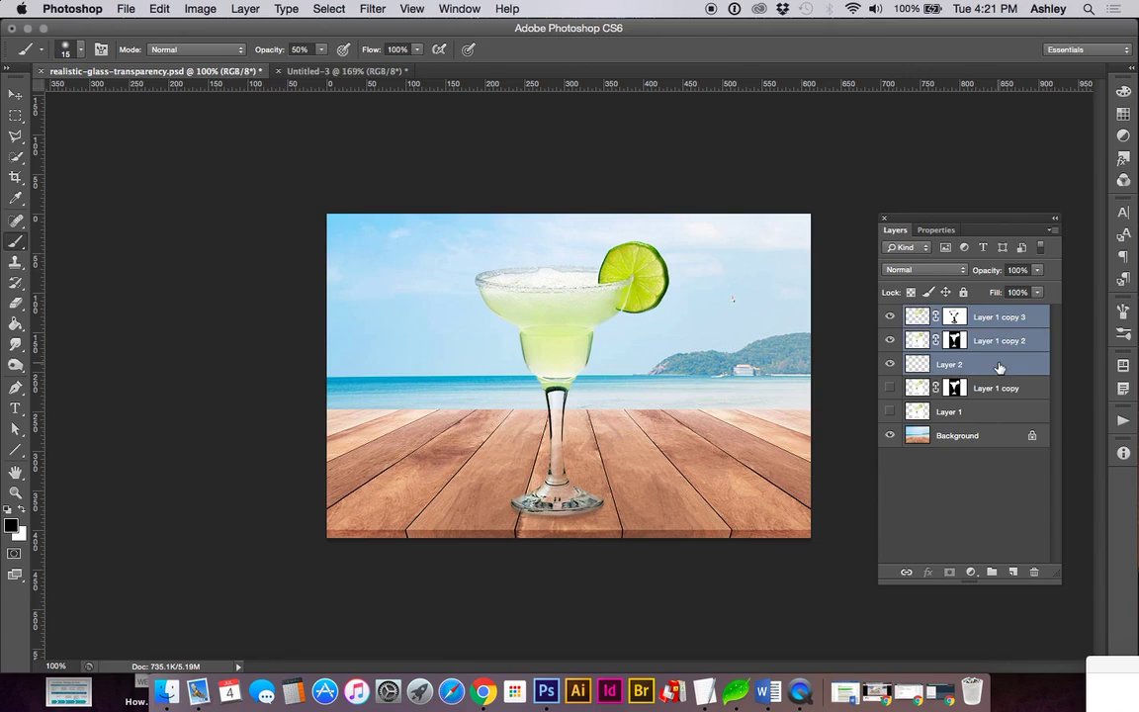
key(super+g)
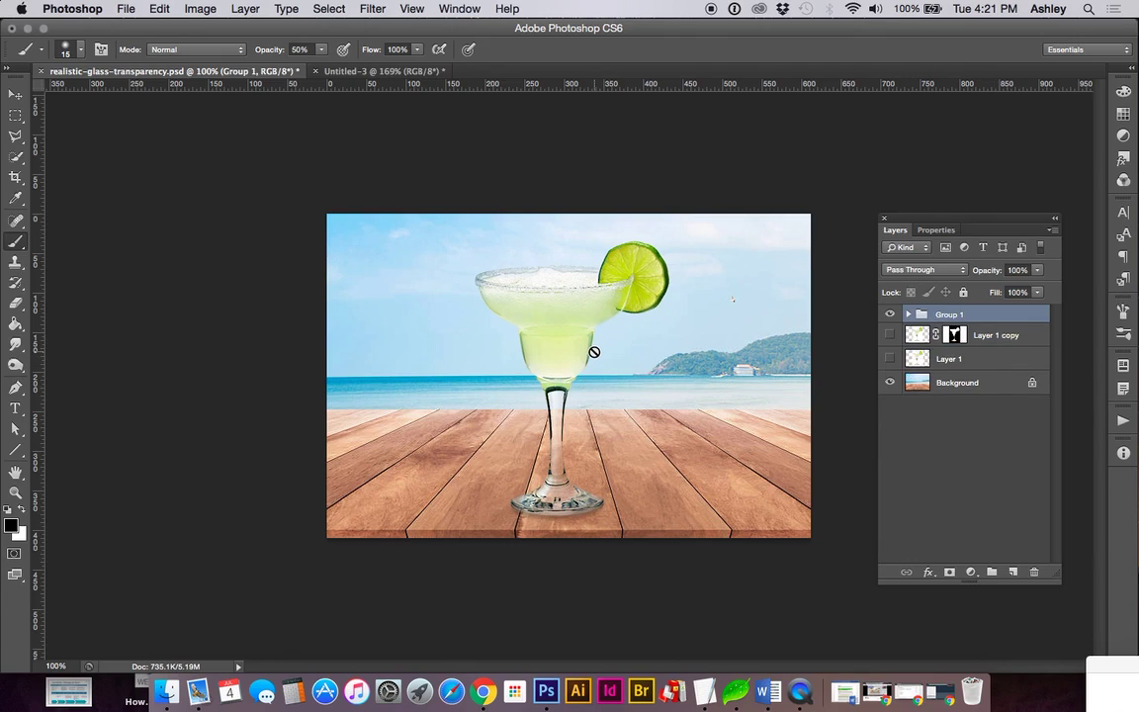
key(v)
mouse_move(533, 357)
mouse_down()
mouse_move(690, 357)
mouse_move(435, 374)
mouse_move(681, 370)
mouse_move(666, 376)
mouse_up()
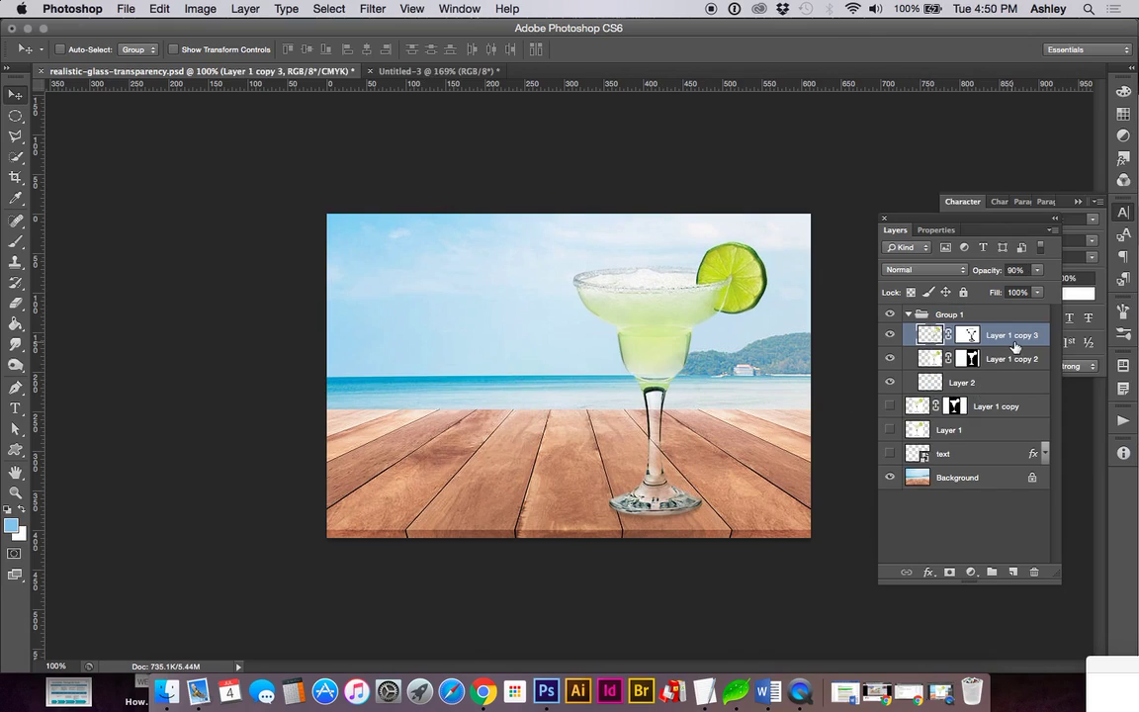
Step: Duplicate Layer 1 copy 3 as Layer 1 copy 4, delete its mask, and set it to Linear Burn
drag(1009, 338, 1012, 571)
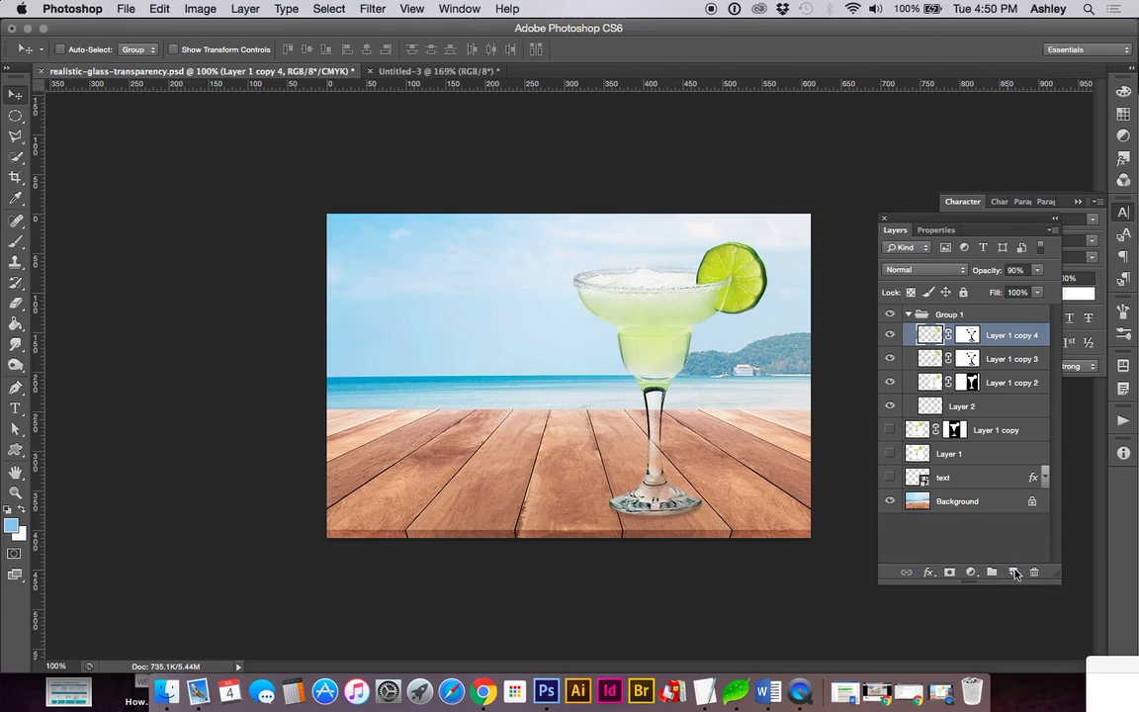
right_click(969, 337)
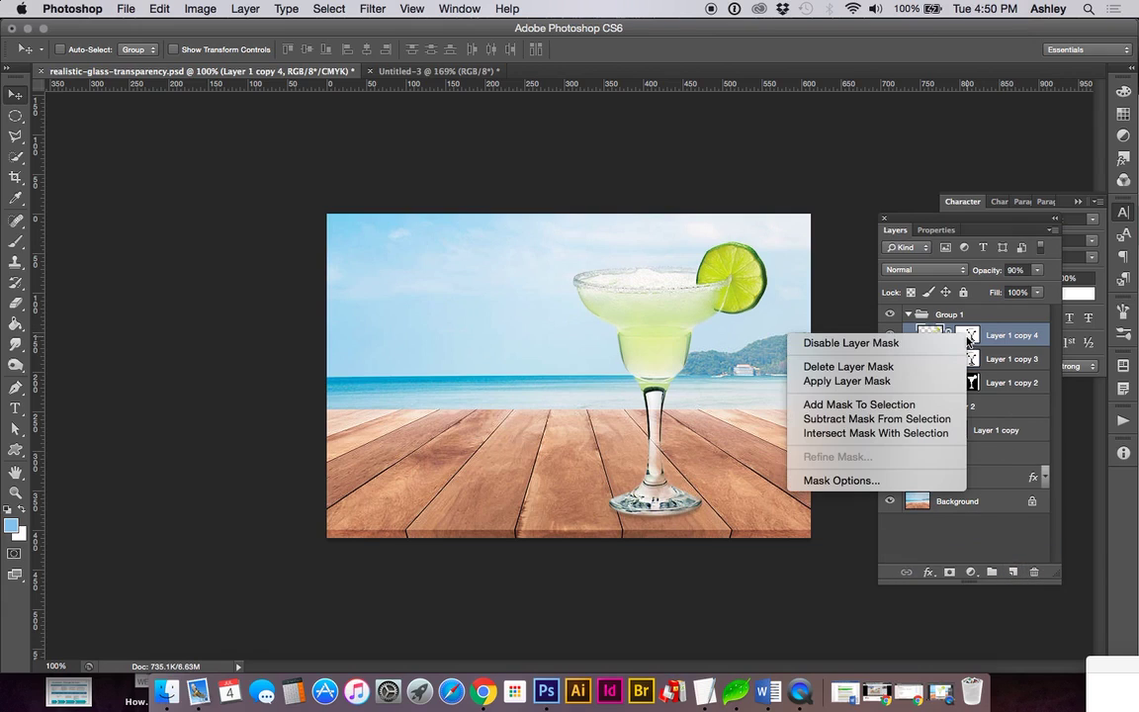
click(947, 367)
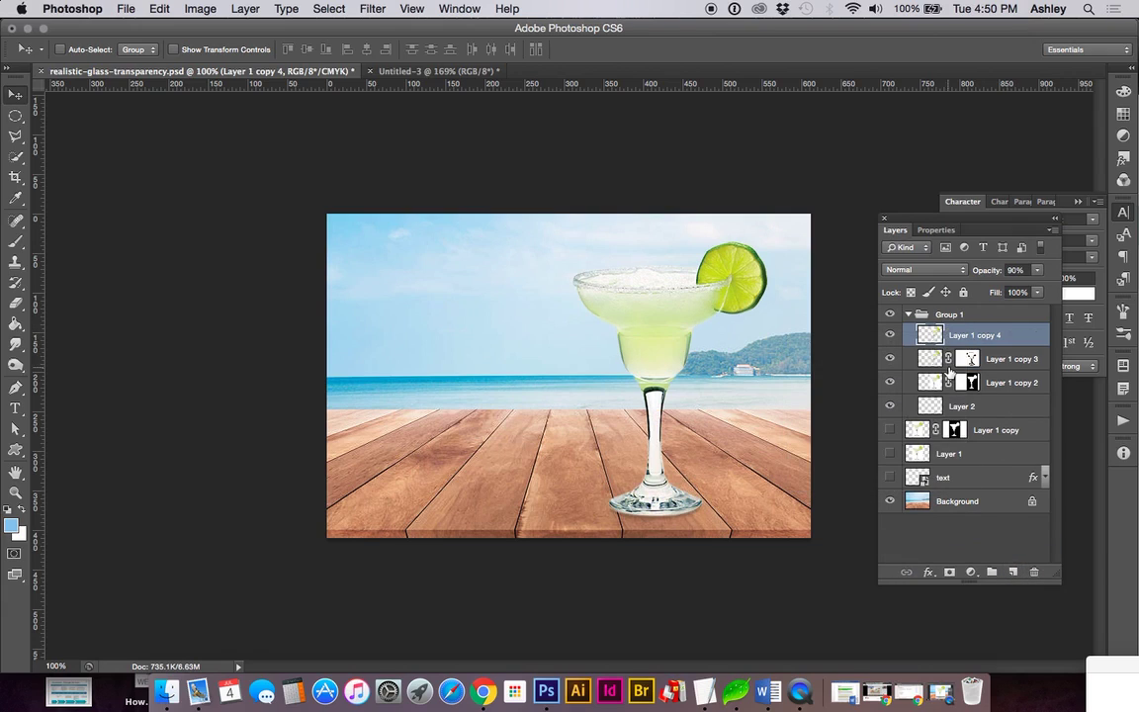
click(951, 271)
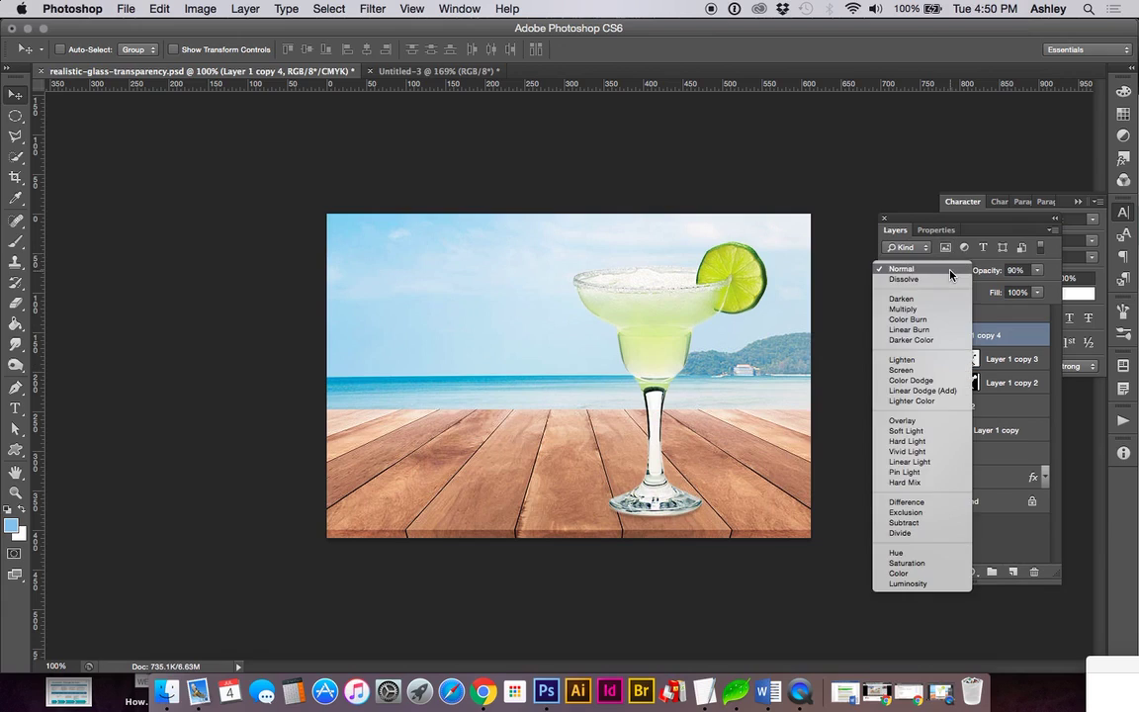
click(944, 331)
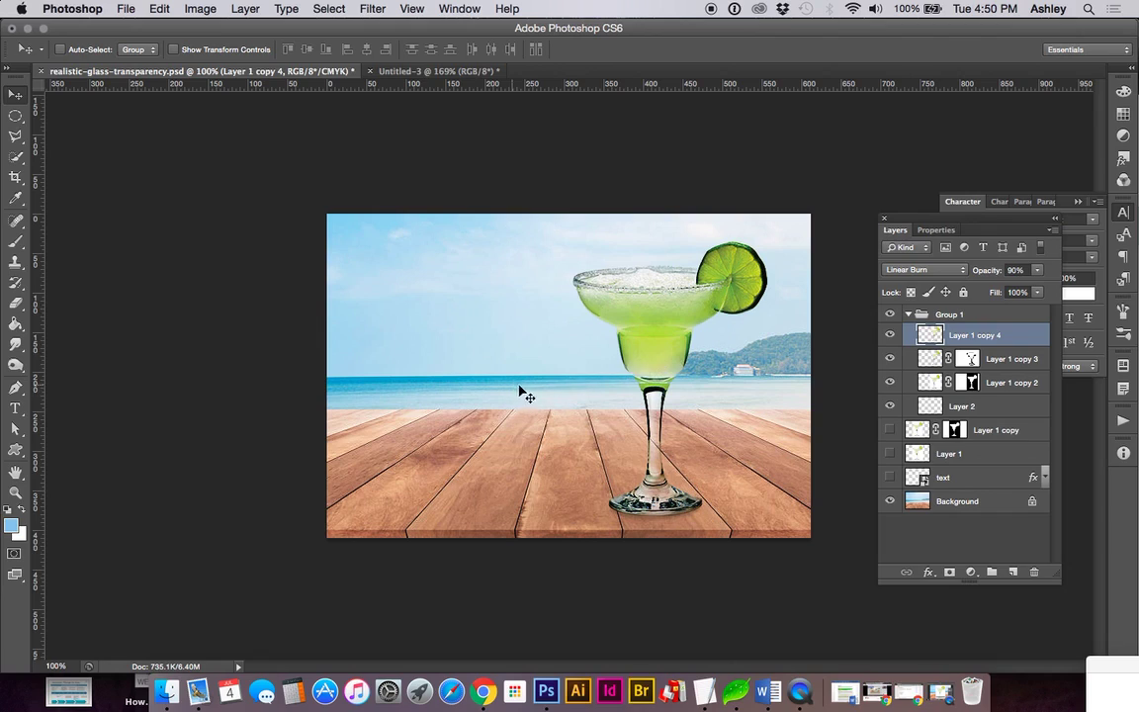
Step: Add a mask to Layer 1 copy 4 and paint black at 36% over the rim and stem
click(949, 574)
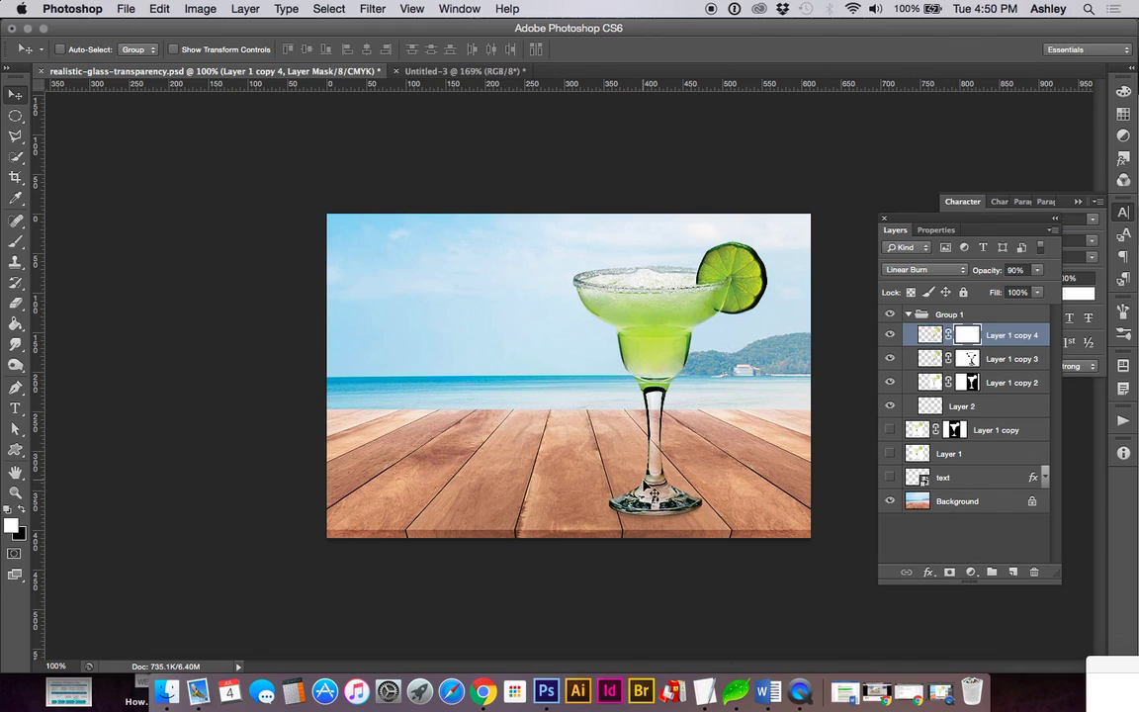
key(b)
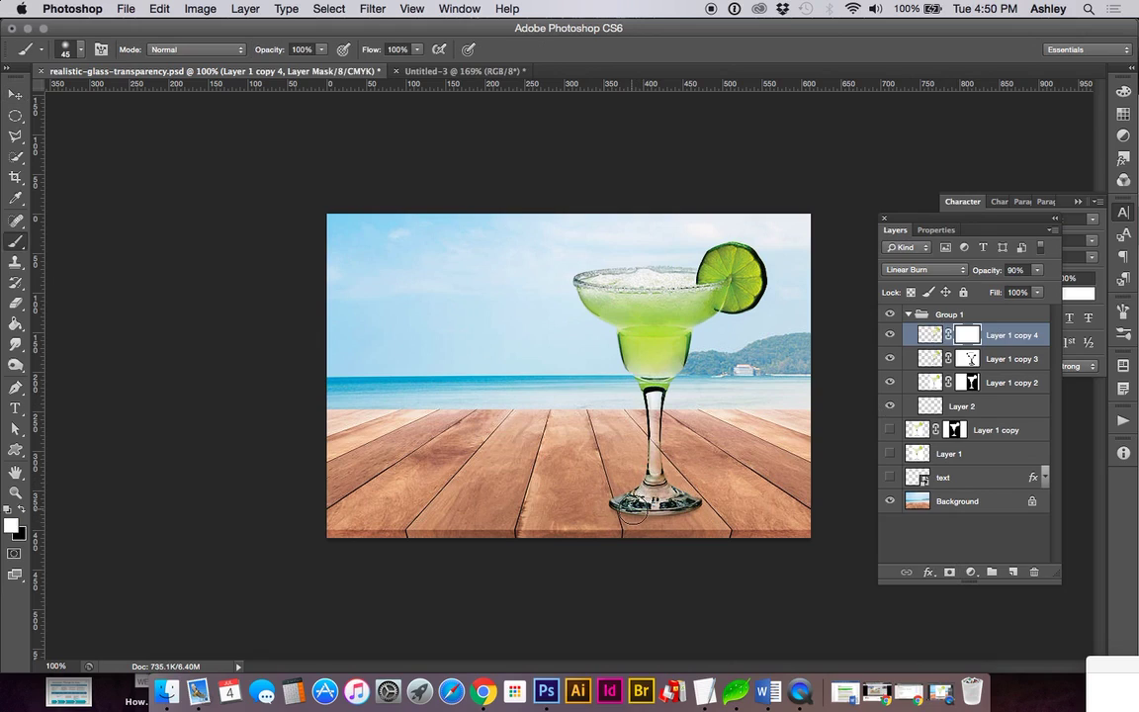
key(x)
click(681, 483)
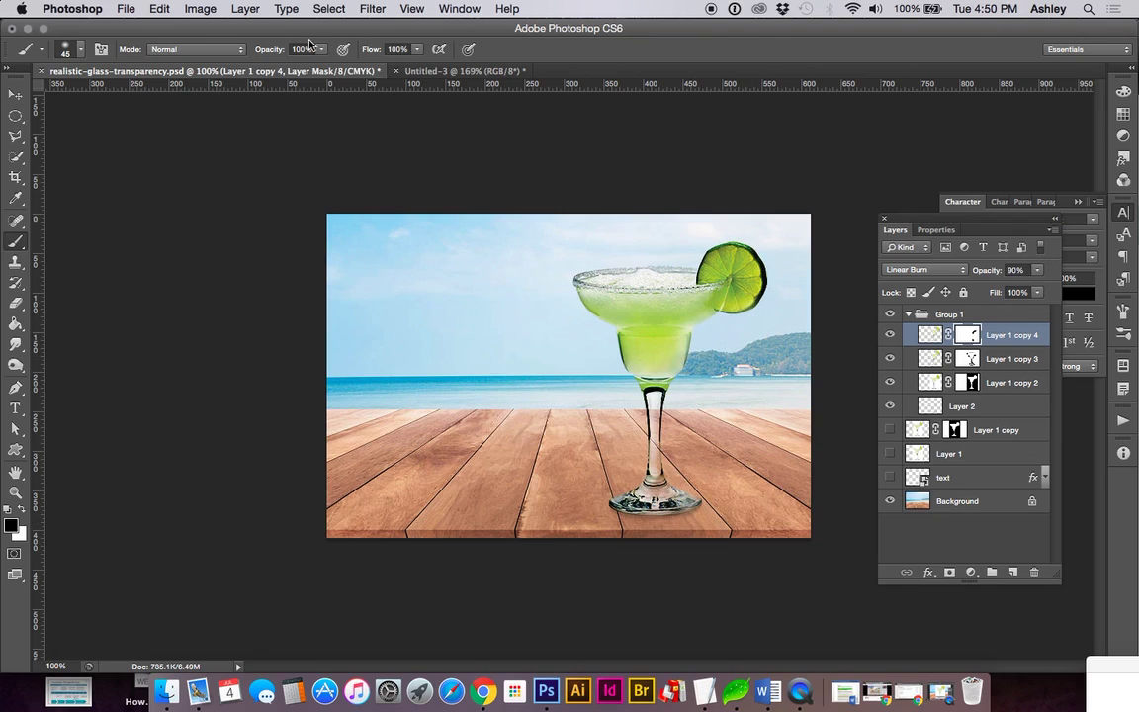
drag(285, 49, 222, 51)
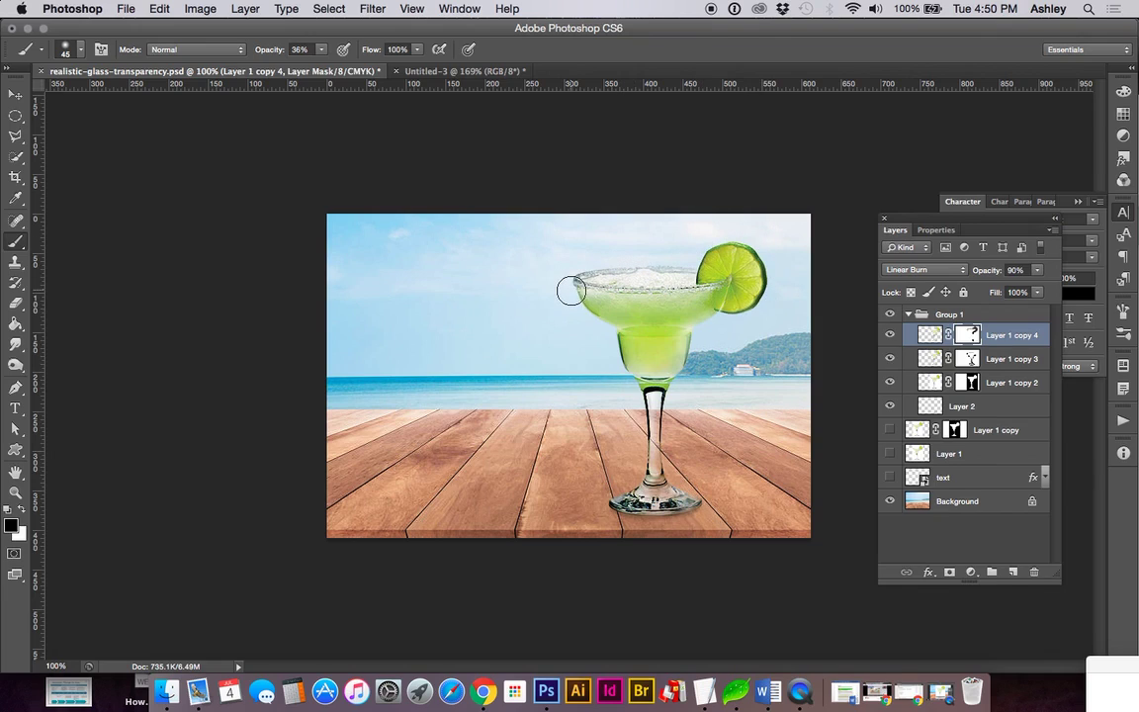
drag(534, 293, 650, 316)
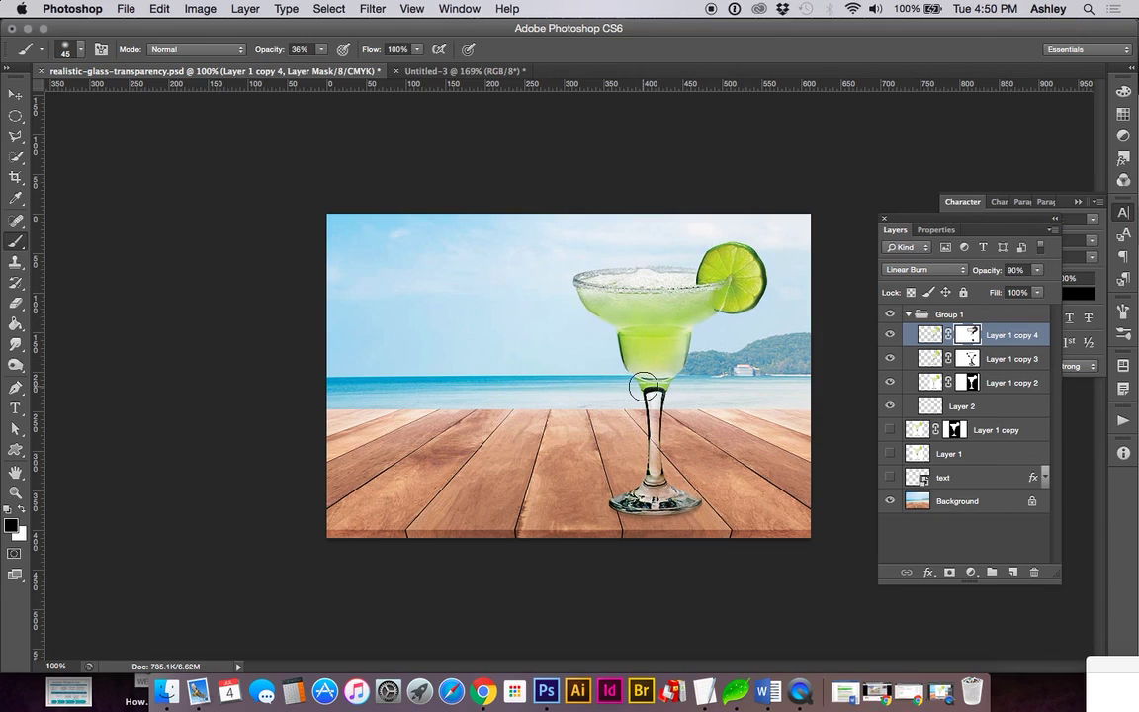
drag(647, 375, 652, 472)
Step: Paint white back over the base and toggle Layer 1 copy 4 to compare the effect
key(x)
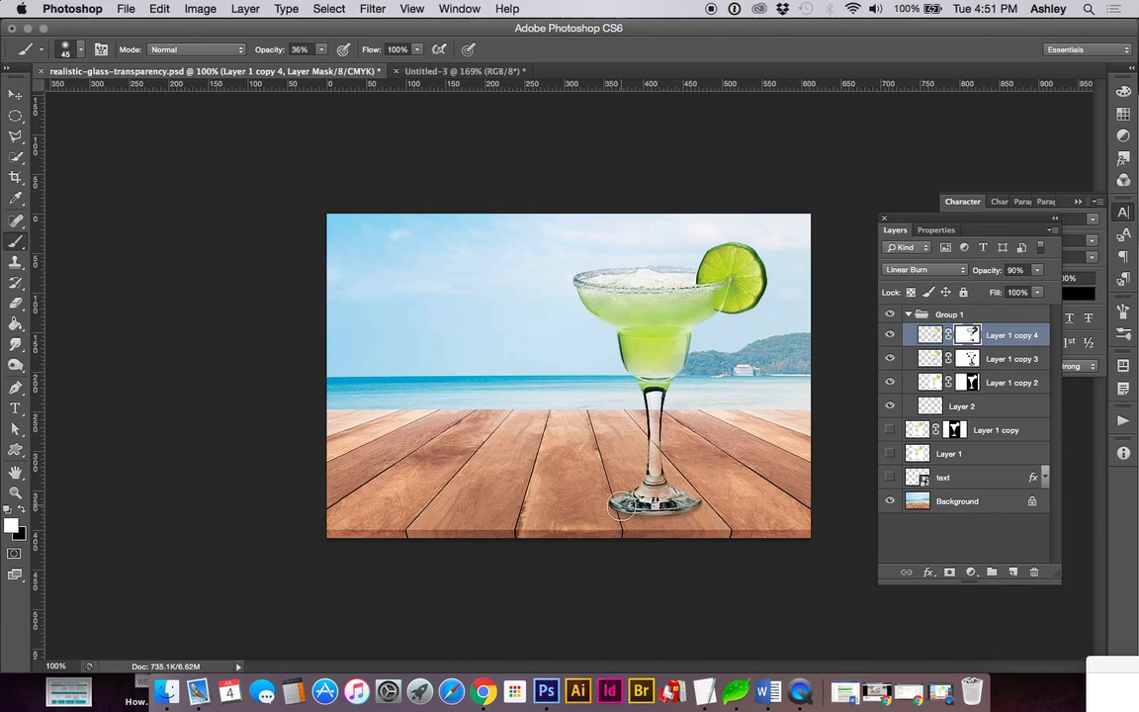
drag(620, 506, 699, 502)
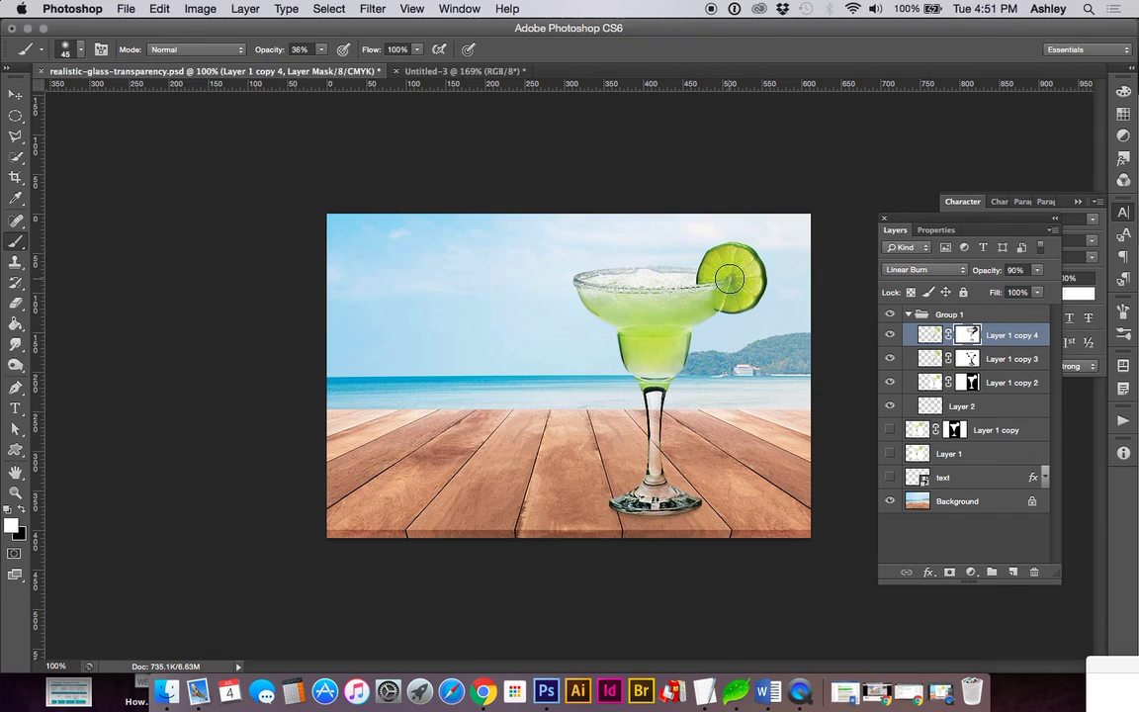
key(x)
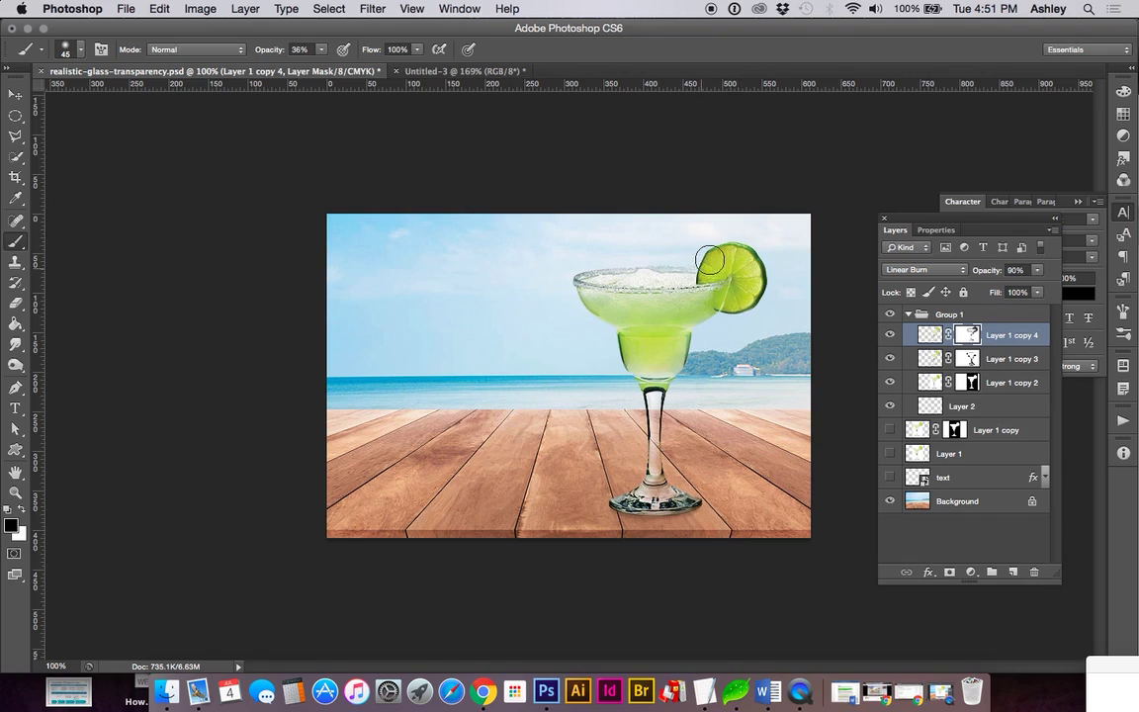
key(x)
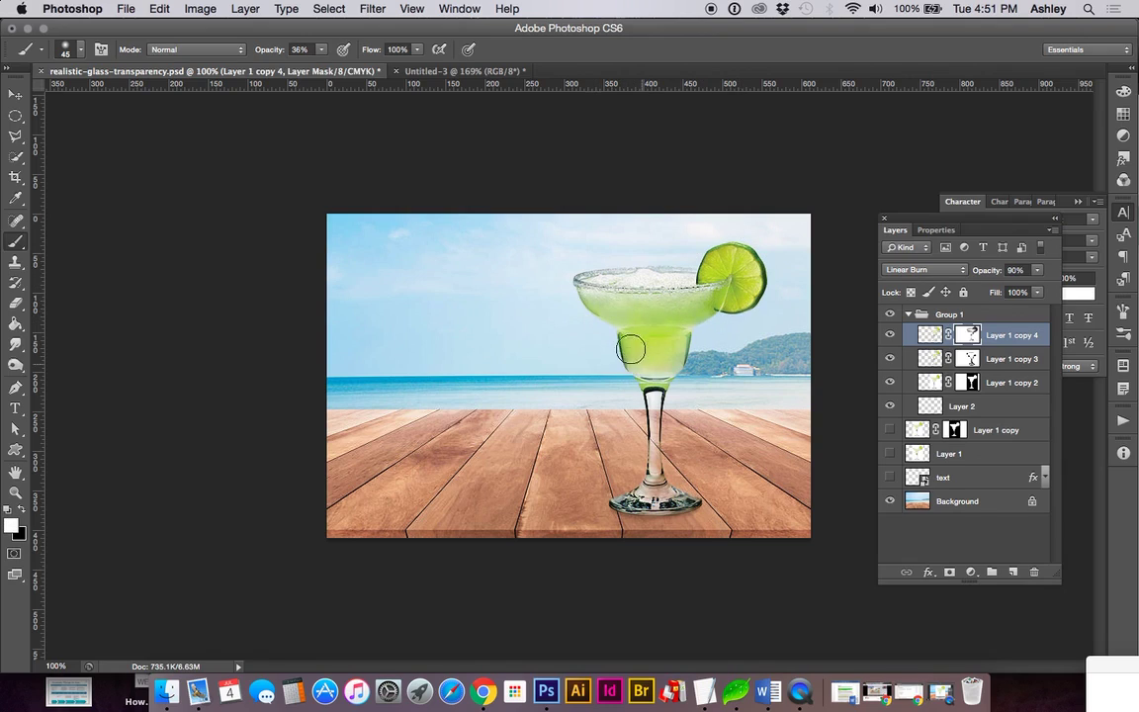
key(x)
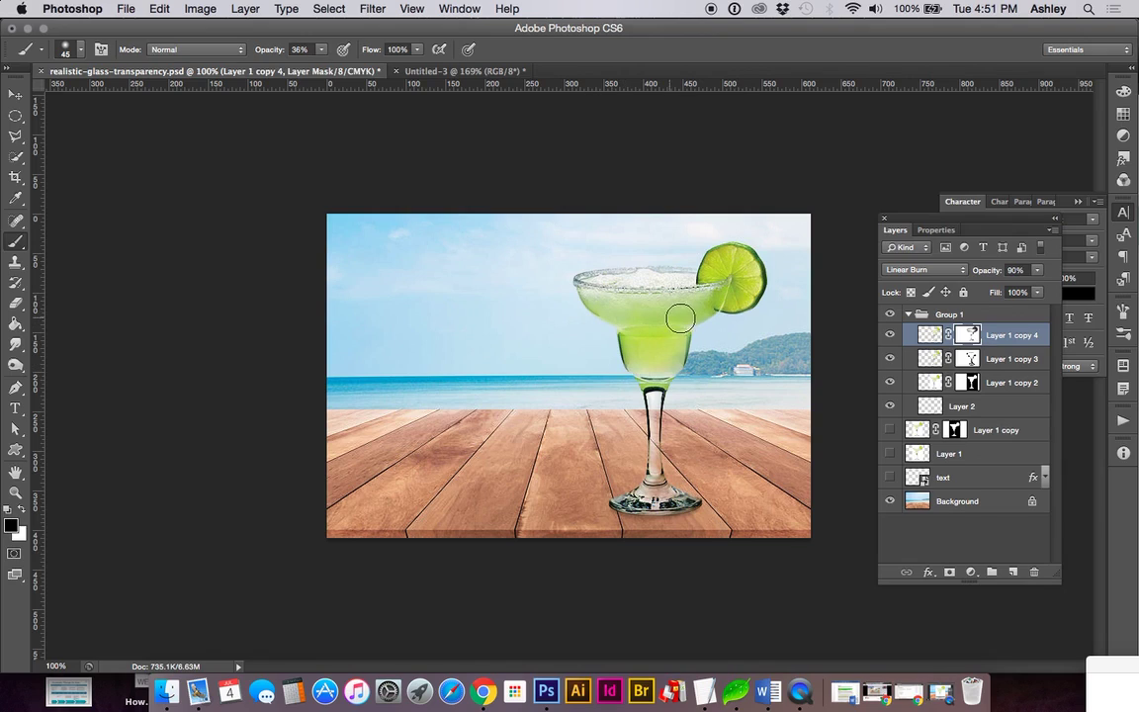
click(890, 336)
click(890, 336)
click(890, 336)
key(x)
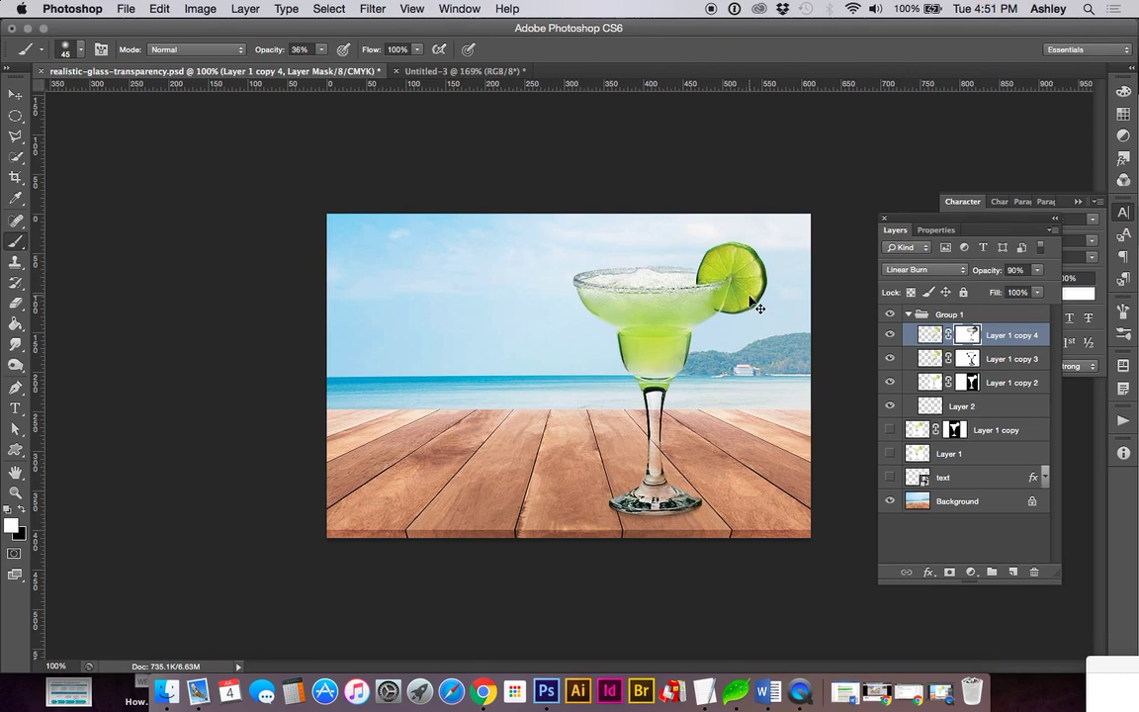
key(x)
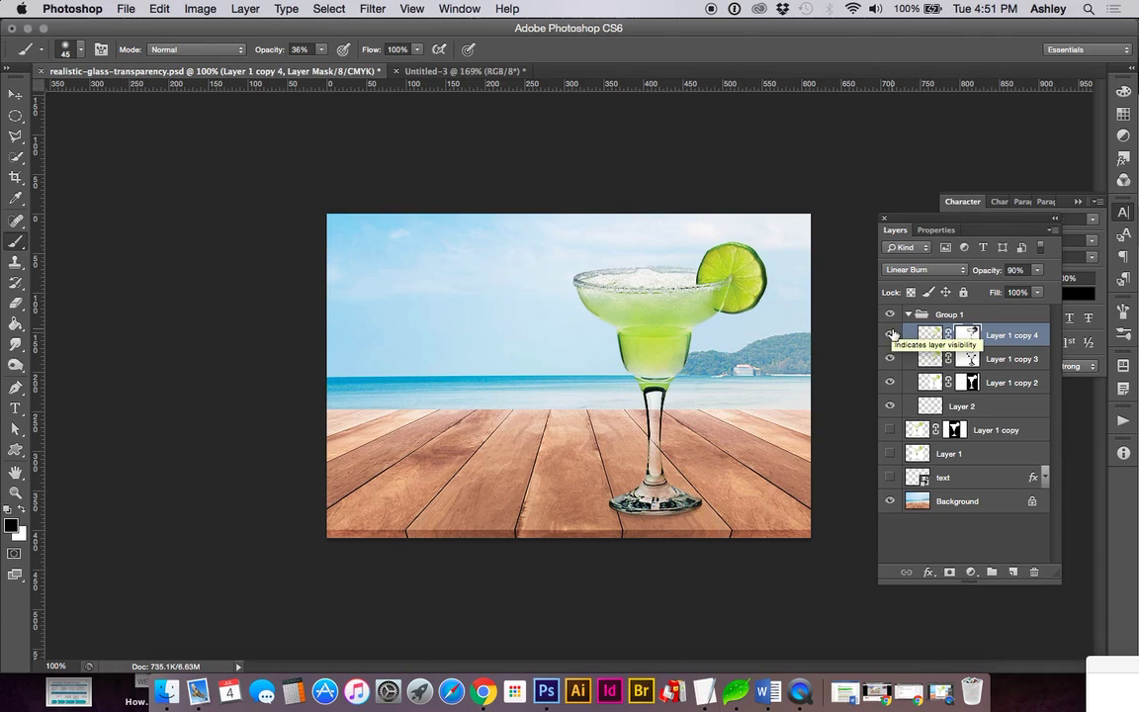
Step: Add a Levels adjustment layer, move it above Group 1 and clip it to the group
click(971, 573)
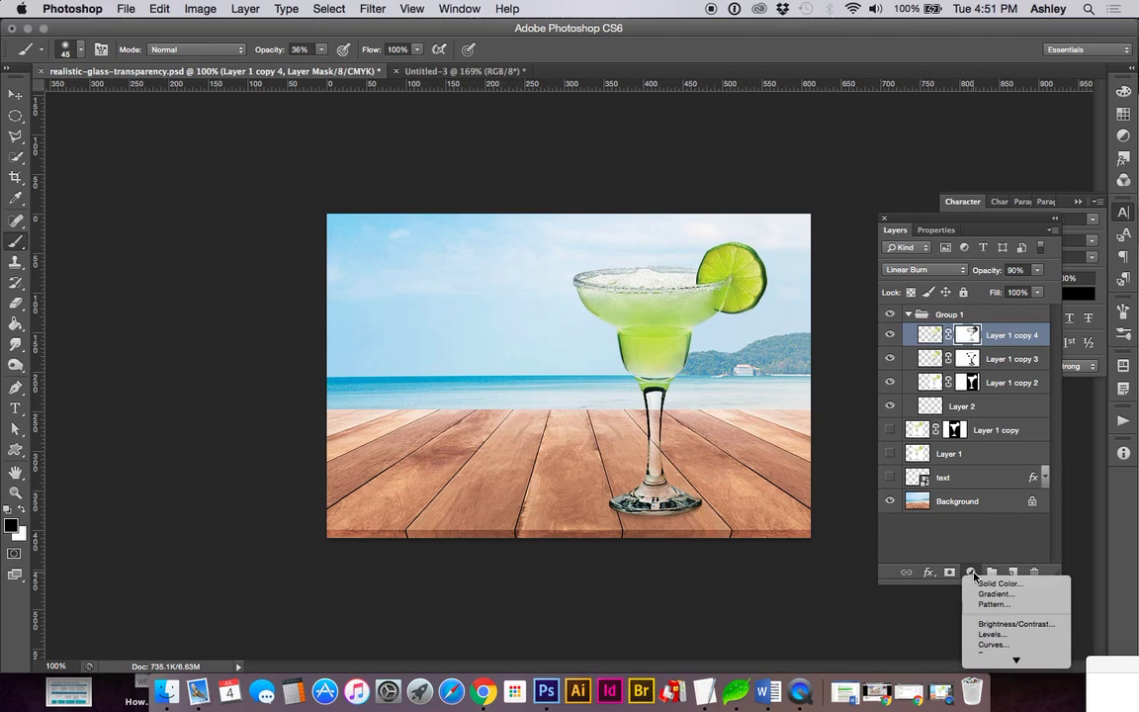
click(985, 644)
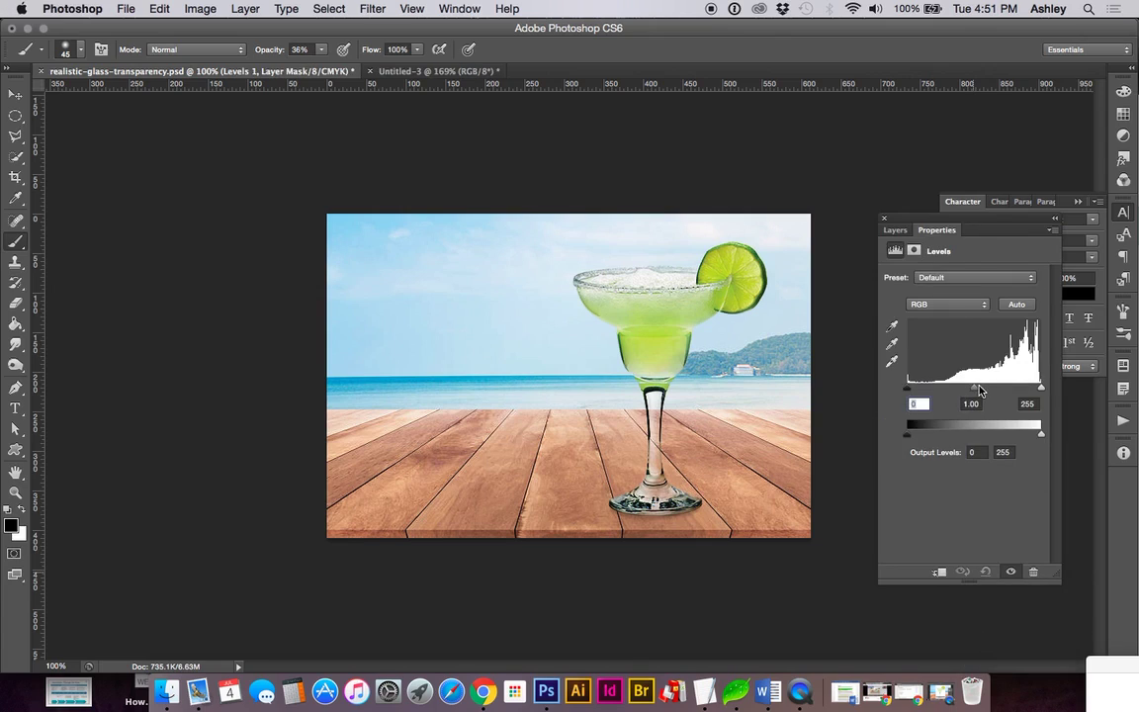
drag(973, 391, 969, 391)
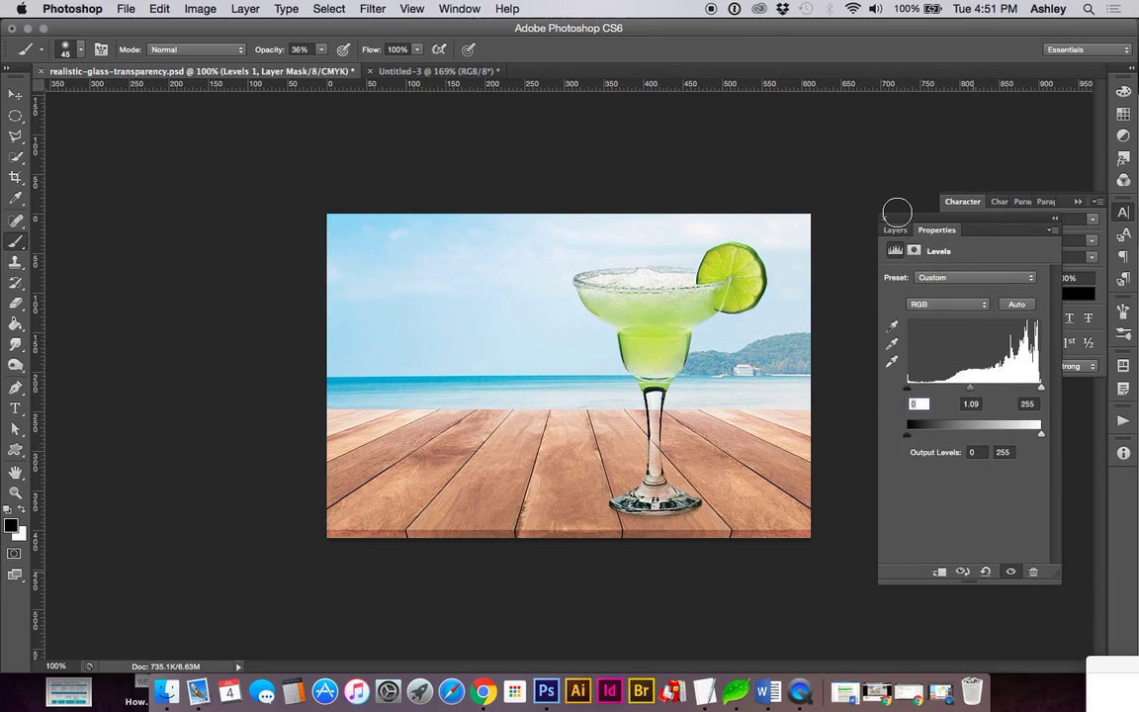
click(897, 231)
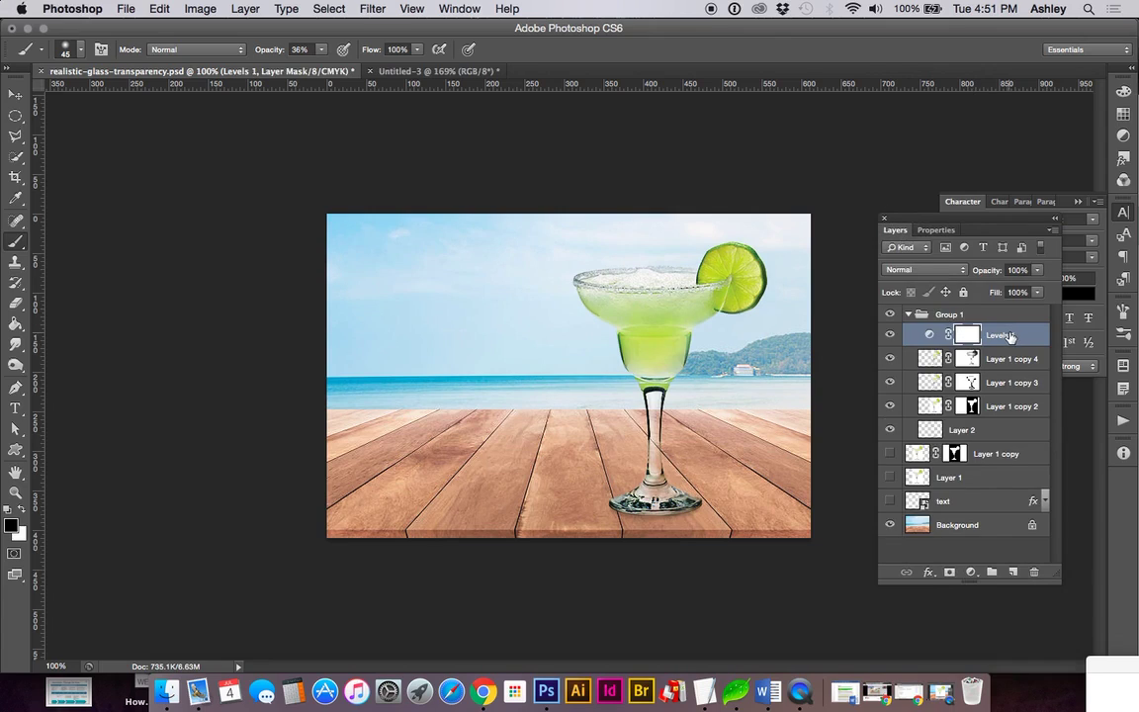
mouse_move(1003, 328)
mouse_down()
mouse_move(1003, 306)
mouse_move(987, 316)
mouse_up()
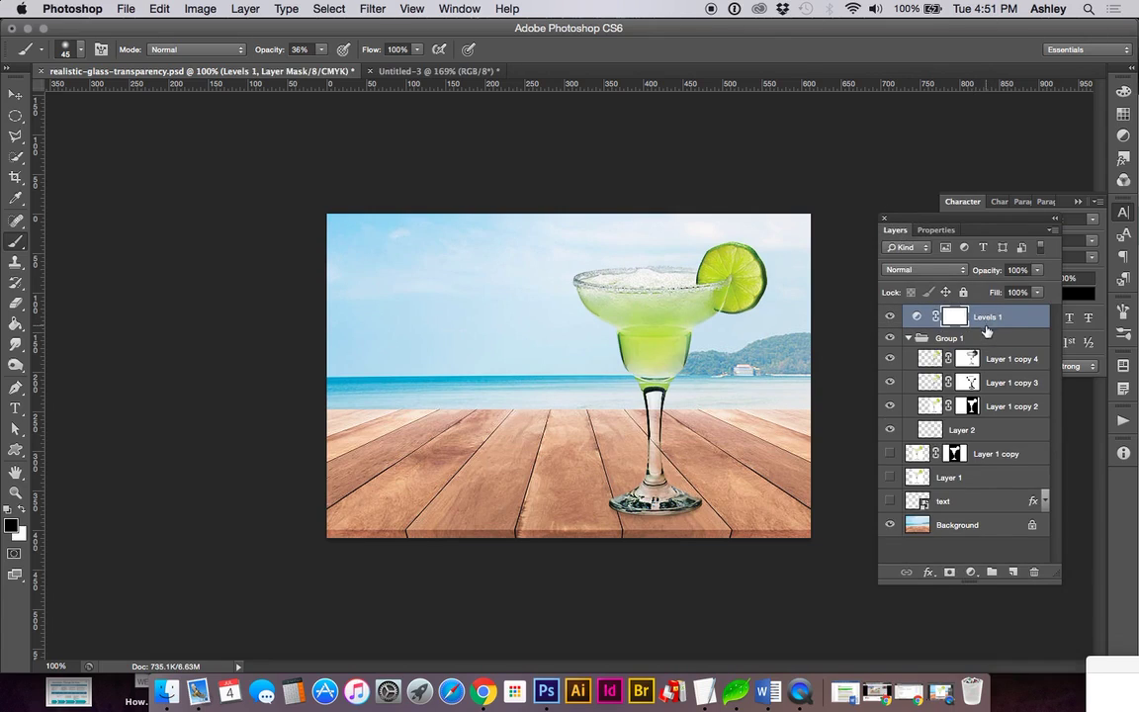
alt+click(913, 328)
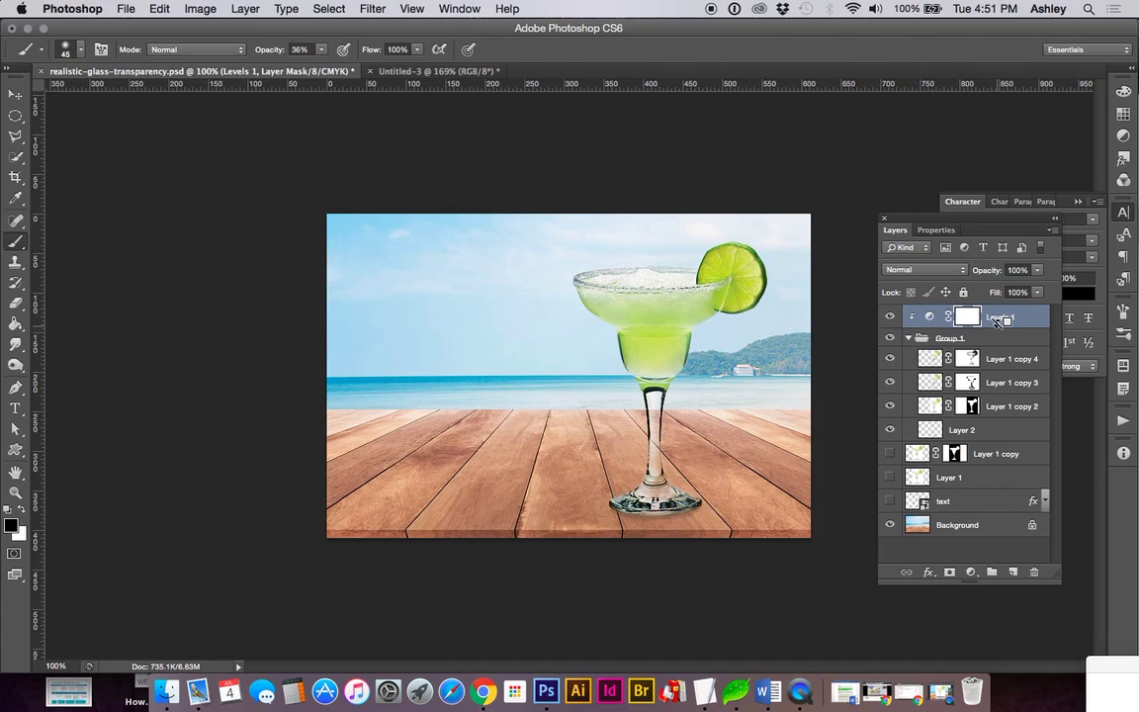
click(908, 338)
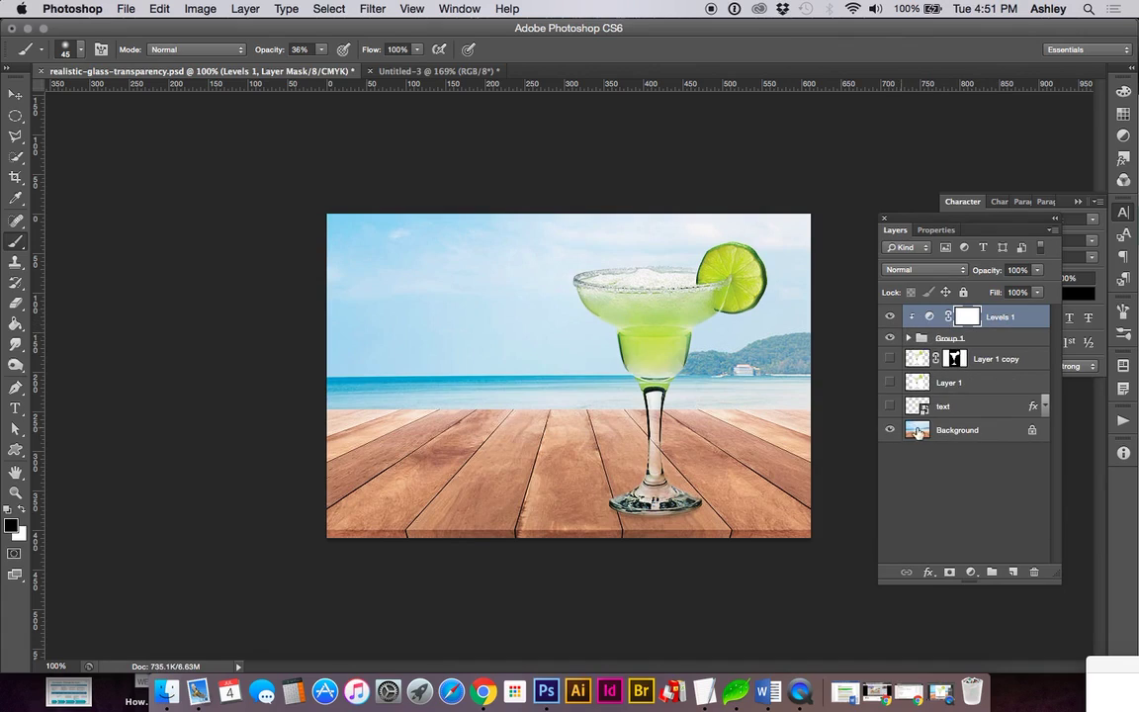
Step: Set the Levels input values to black 5, gamma 1.22 and white 255
double_click(929, 317)
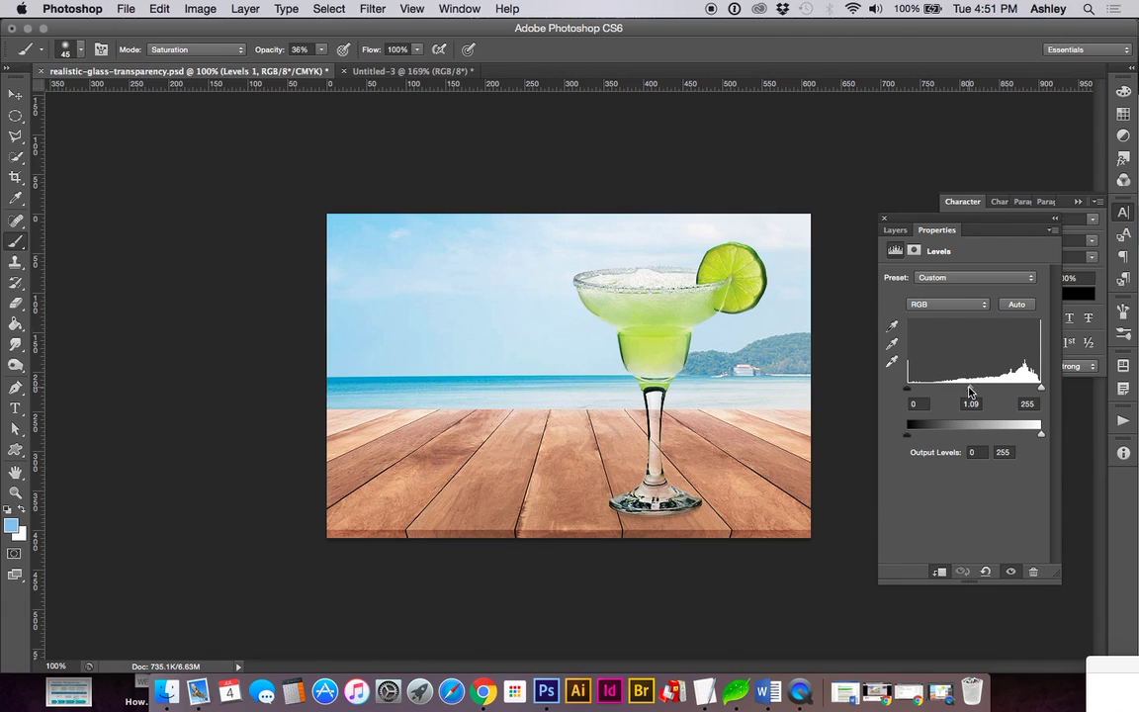
drag(968, 392, 966, 392)
drag(911, 394, 905, 393)
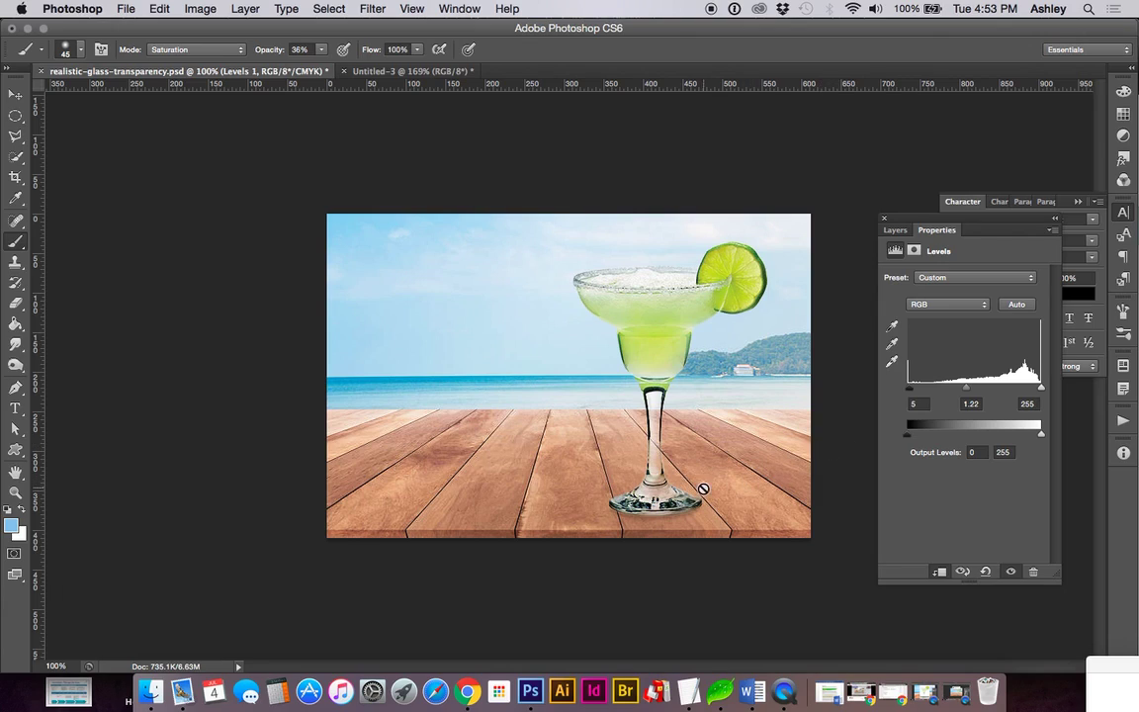
Step: Copy a thin rectangular strip of the Background around the glass stem to a new Layer 3
click(895, 229)
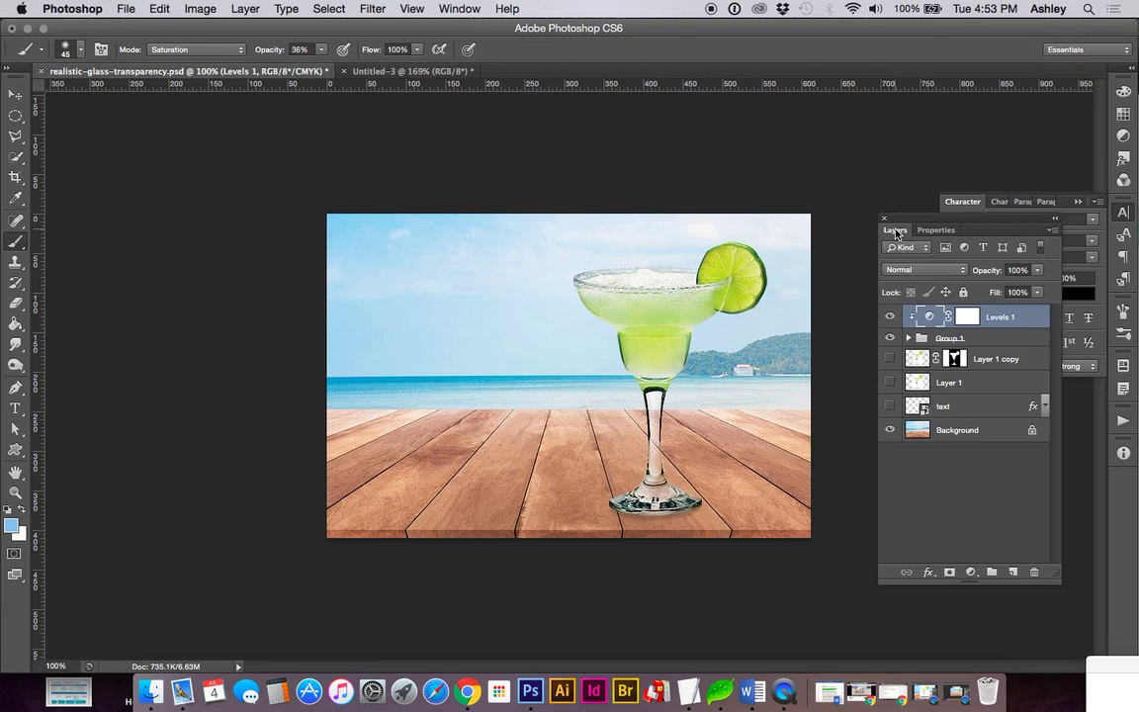
click(946, 429)
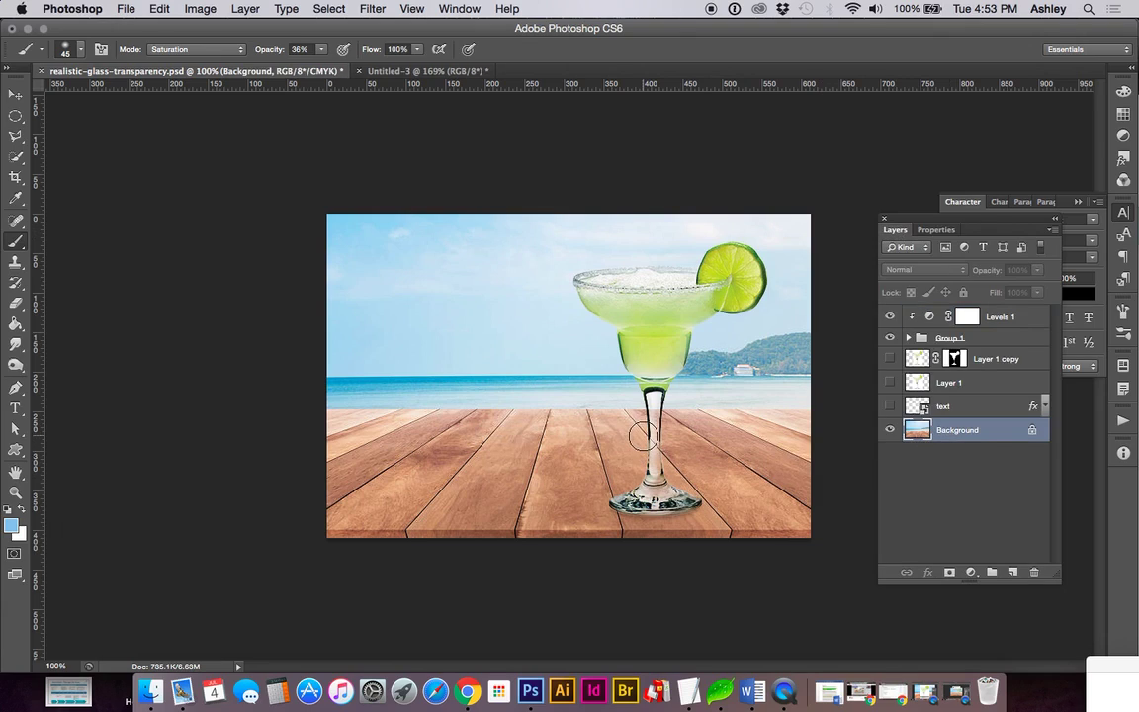
key(m)
right_click(19, 115)
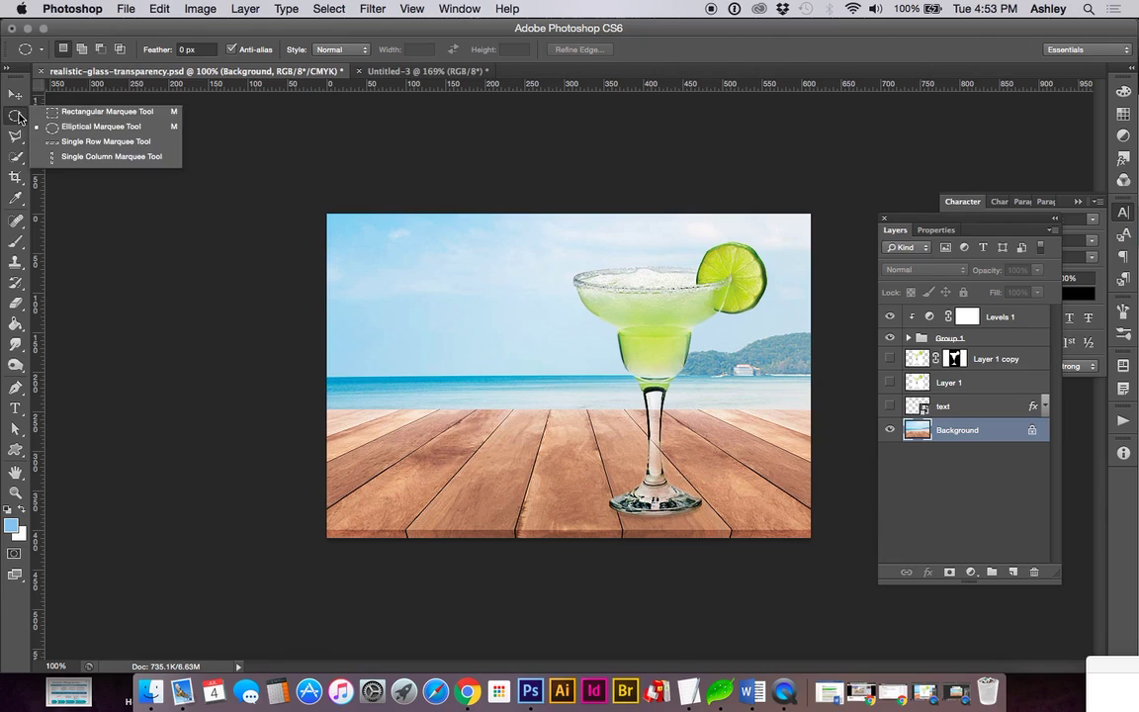
click(67, 103)
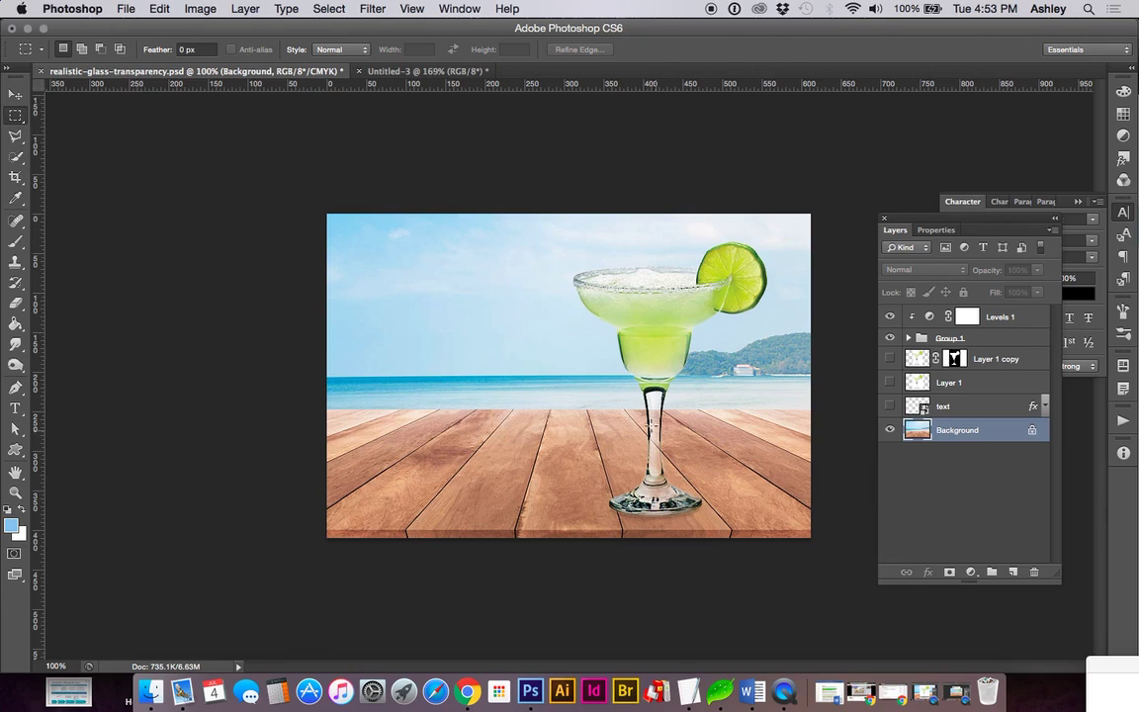
drag(646, 416, 656, 458)
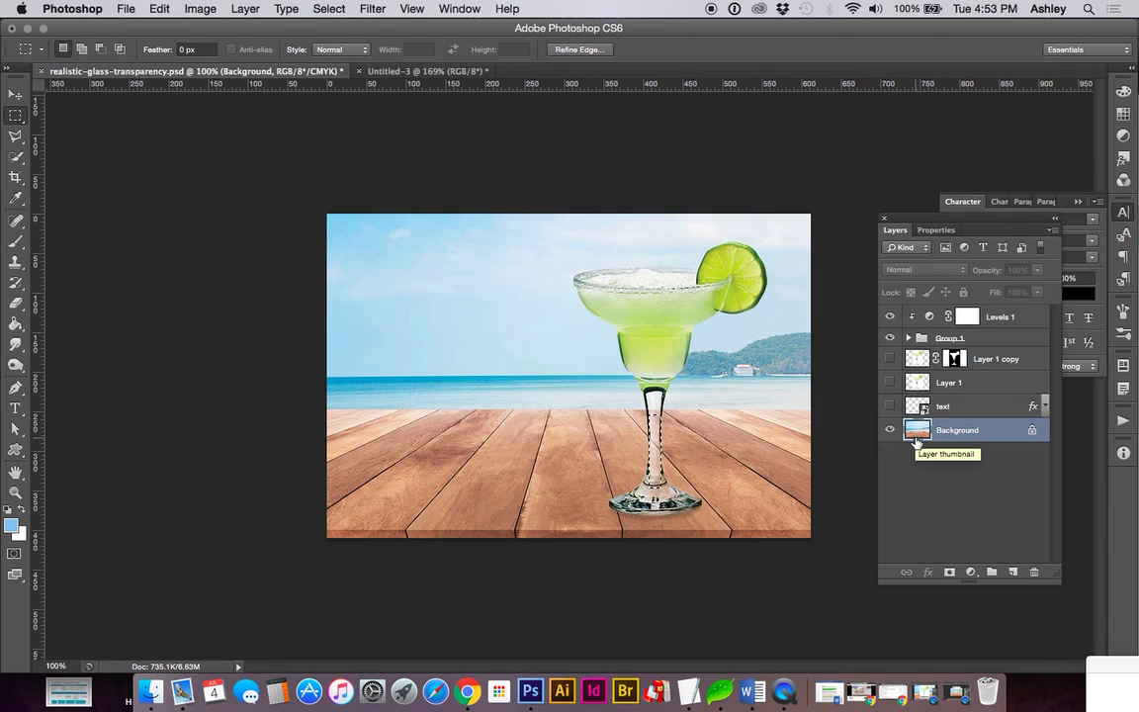
key(super+j)
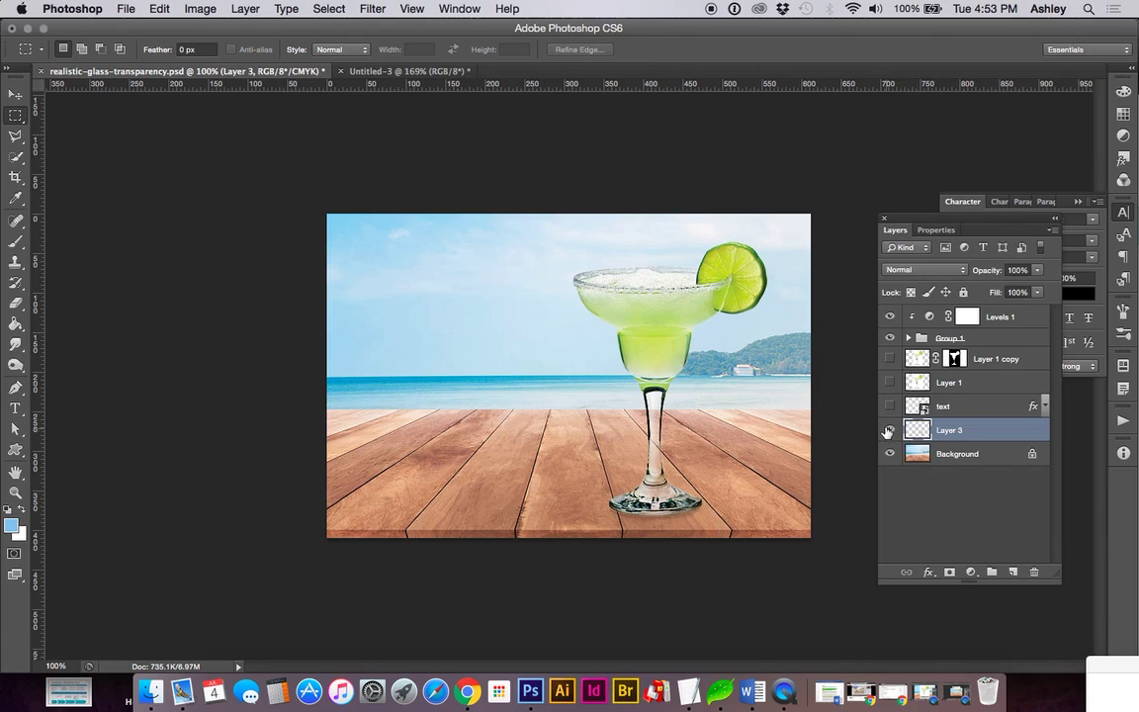
Step: Verify Layer 3's copied strip by toggling its and the Background's visibility
click(889, 430)
click(888, 430)
click(889, 453)
click(889, 453)
key(v)
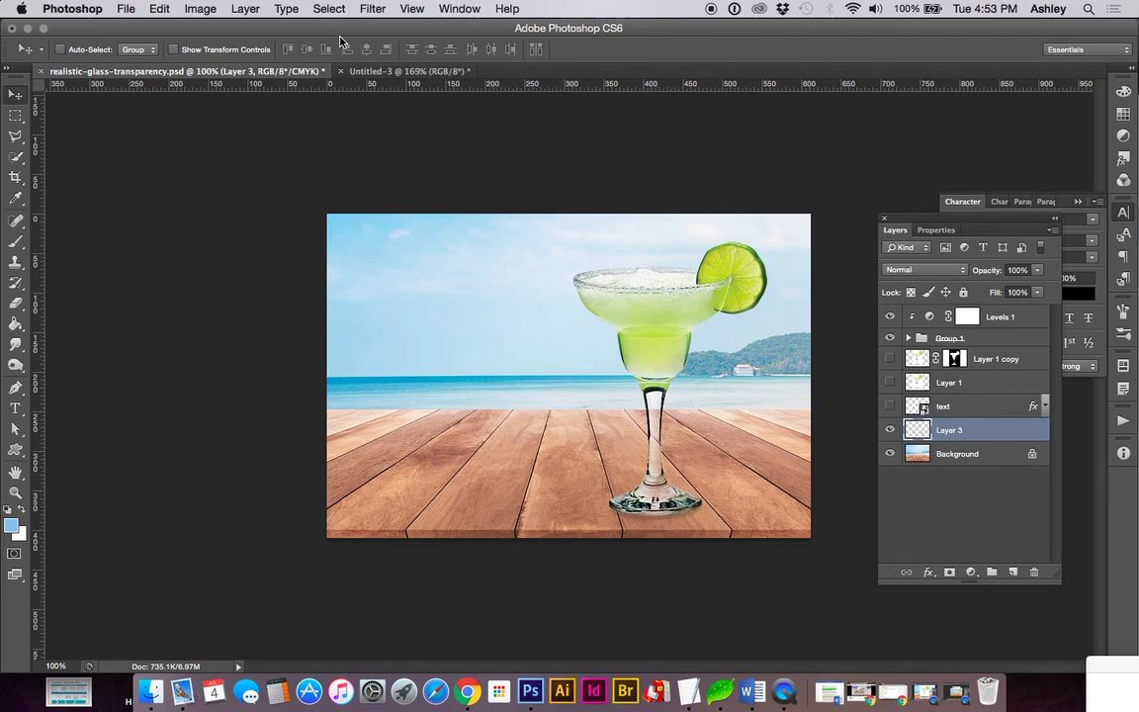
click(373, 10)
mouse_move(474, 192)
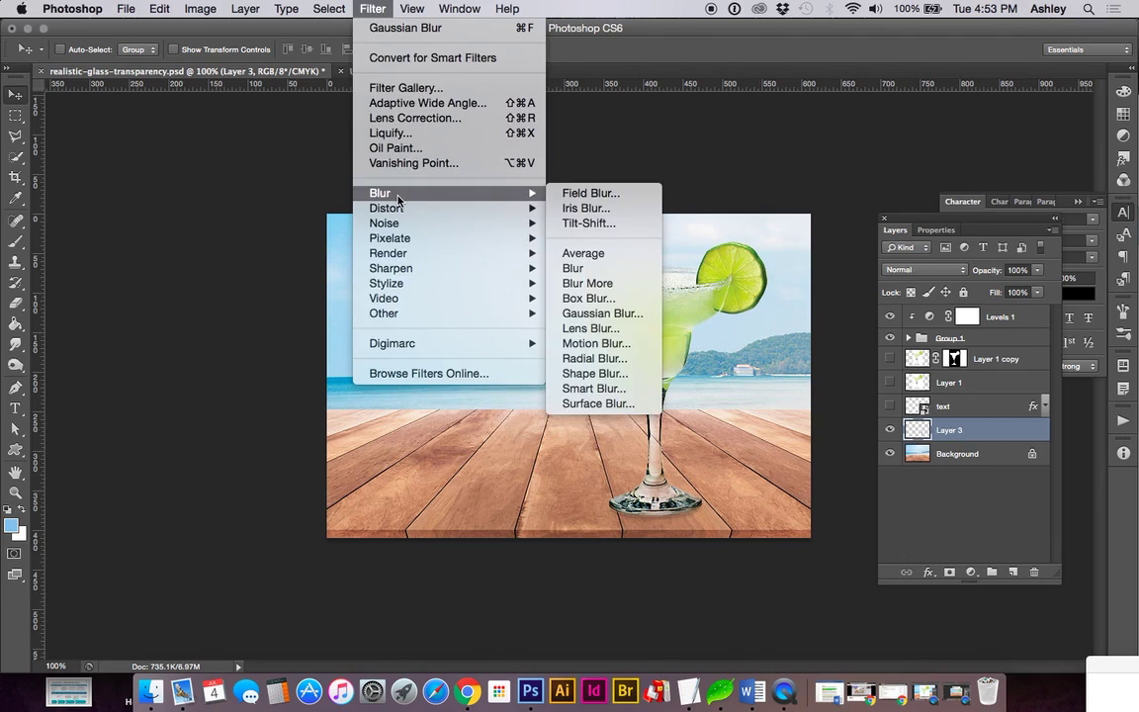
Step: Apply a 0.6-pixel Gaussian Blur to the stem strip on Layer 3
click(605, 313)
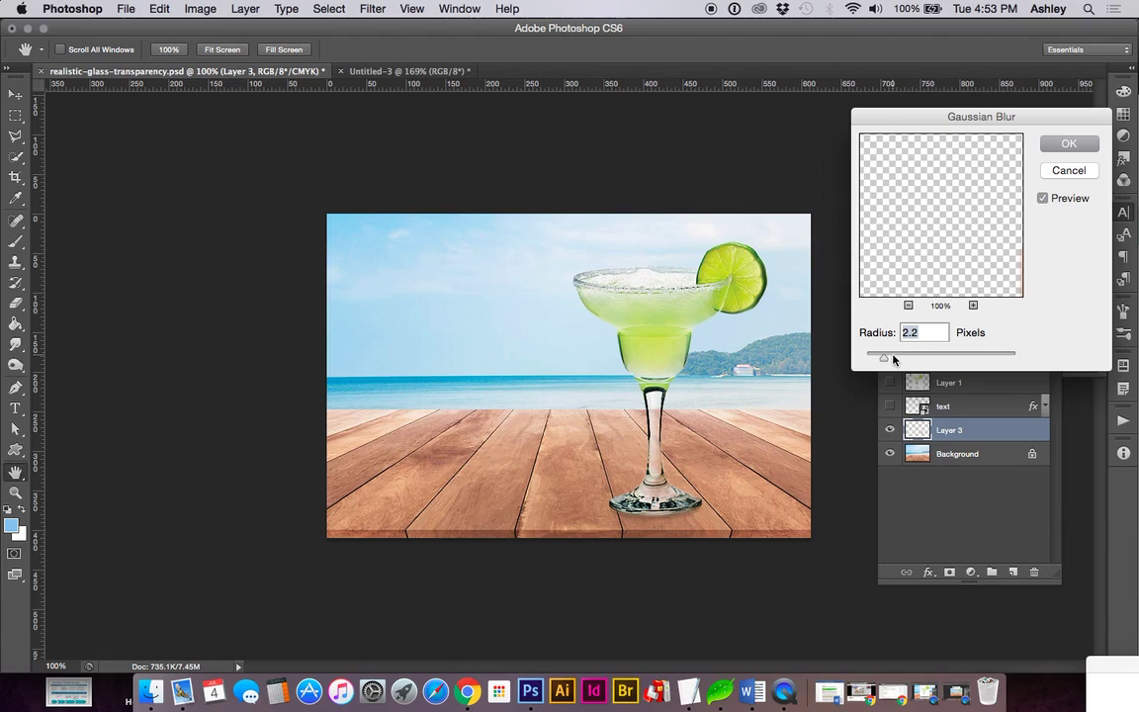
drag(927, 281, 865, 204)
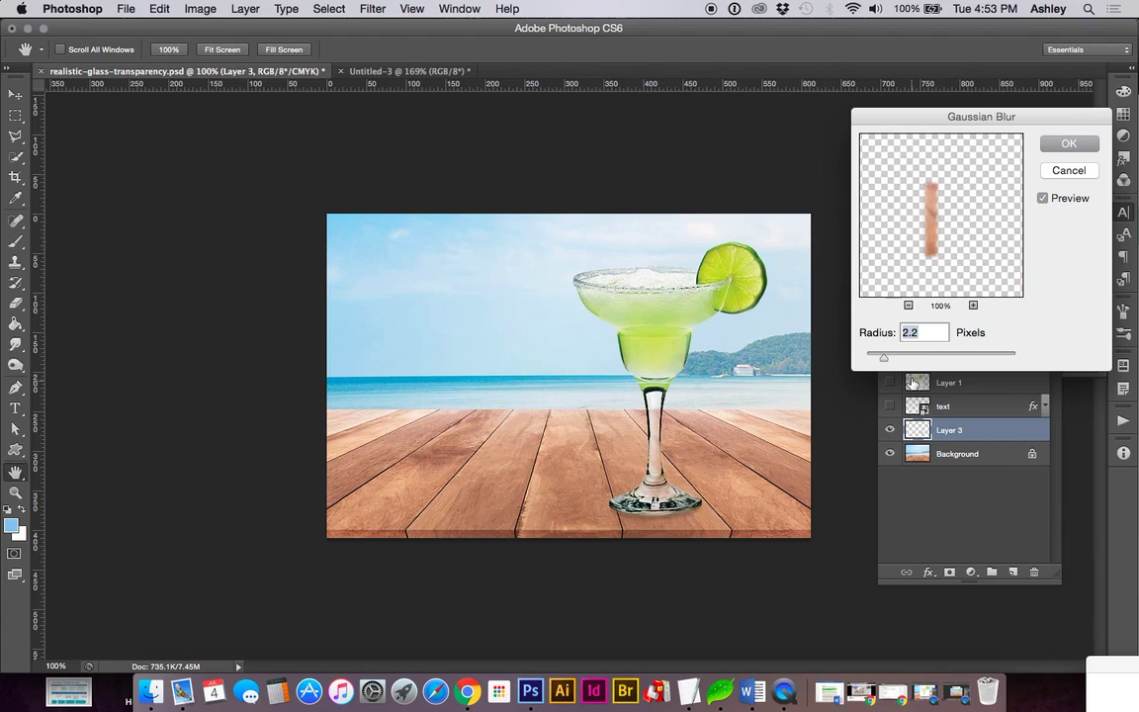
drag(884, 357, 870, 361)
drag(869, 361, 868, 362)
click(1063, 145)
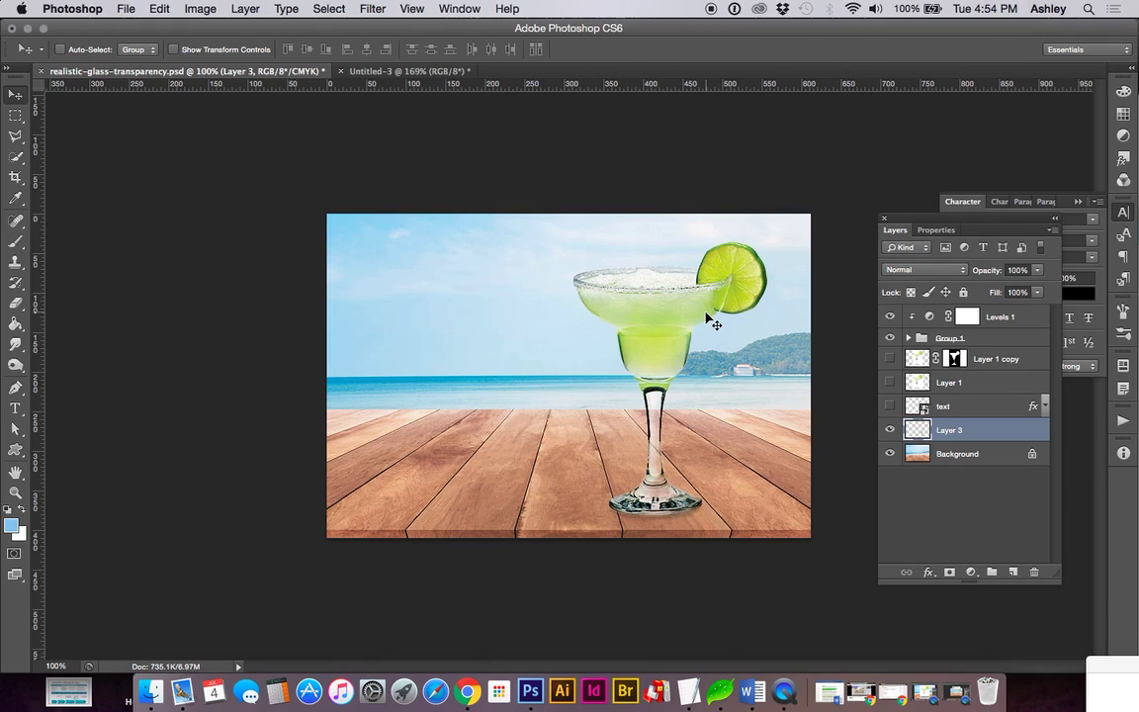
click(1036, 270)
mouse_move(1038, 285)
mouse_down()
mouse_move(1022, 289)
mouse_move(1038, 290)
mouse_up()
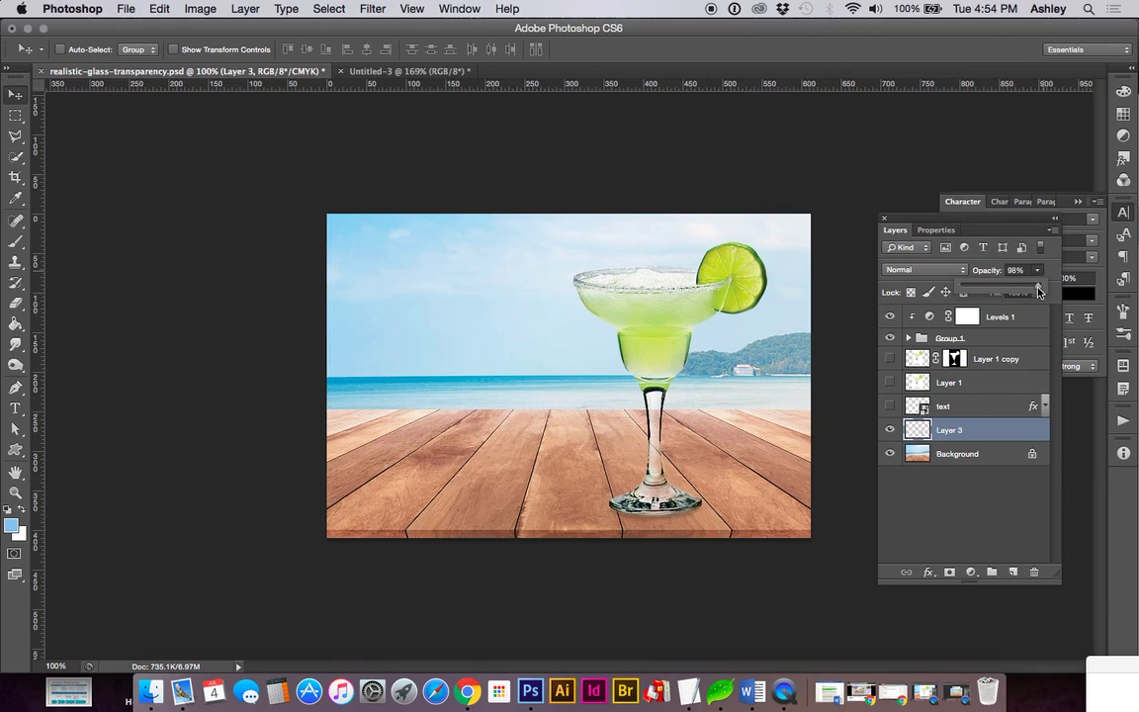
drag(1039, 292, 1039, 292)
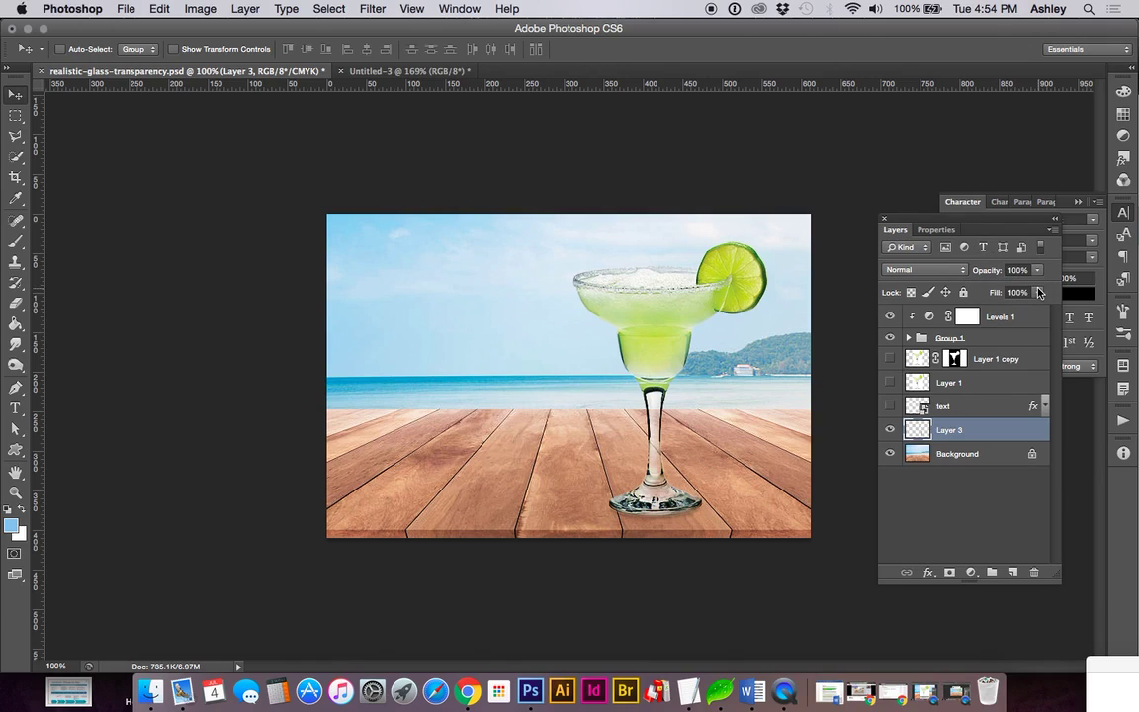